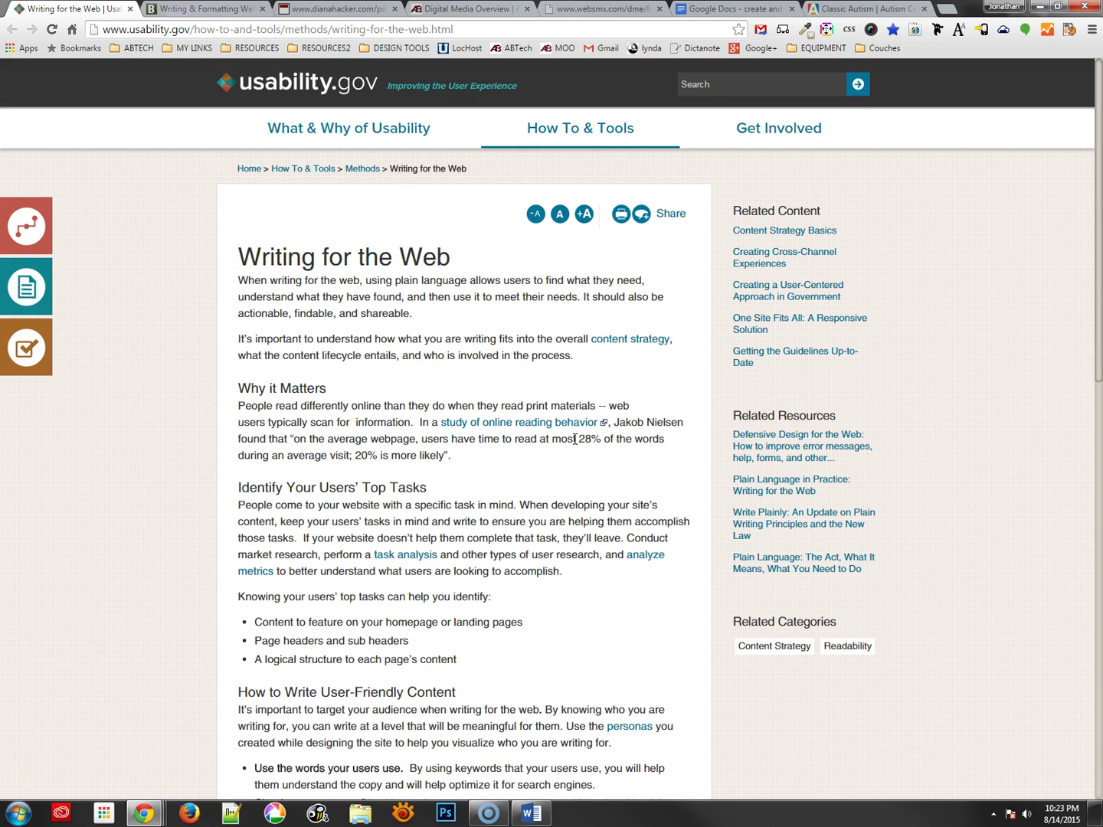
# Step: Scroll the usability.gov Writing for the Web page down to 'How to Write User-Friendly Content'
pyautogui.scroll(-1, 438, 482)
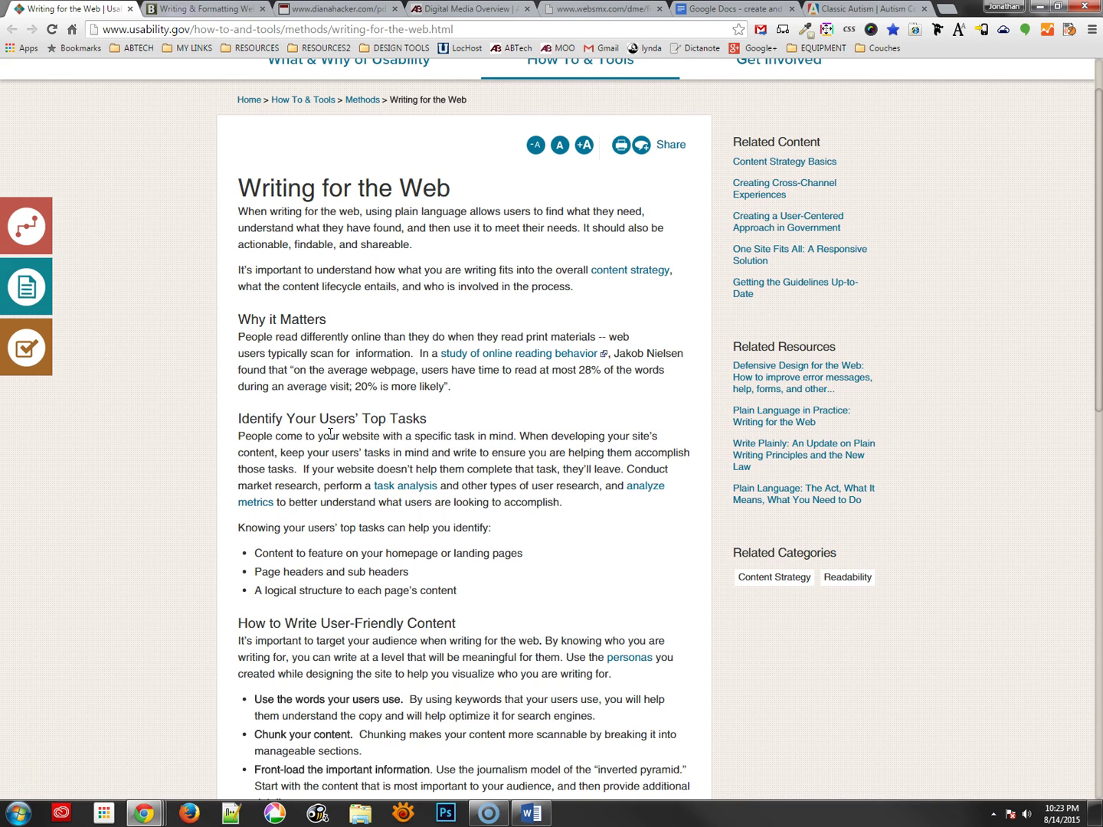
pyautogui.scroll(-4, 331, 434)
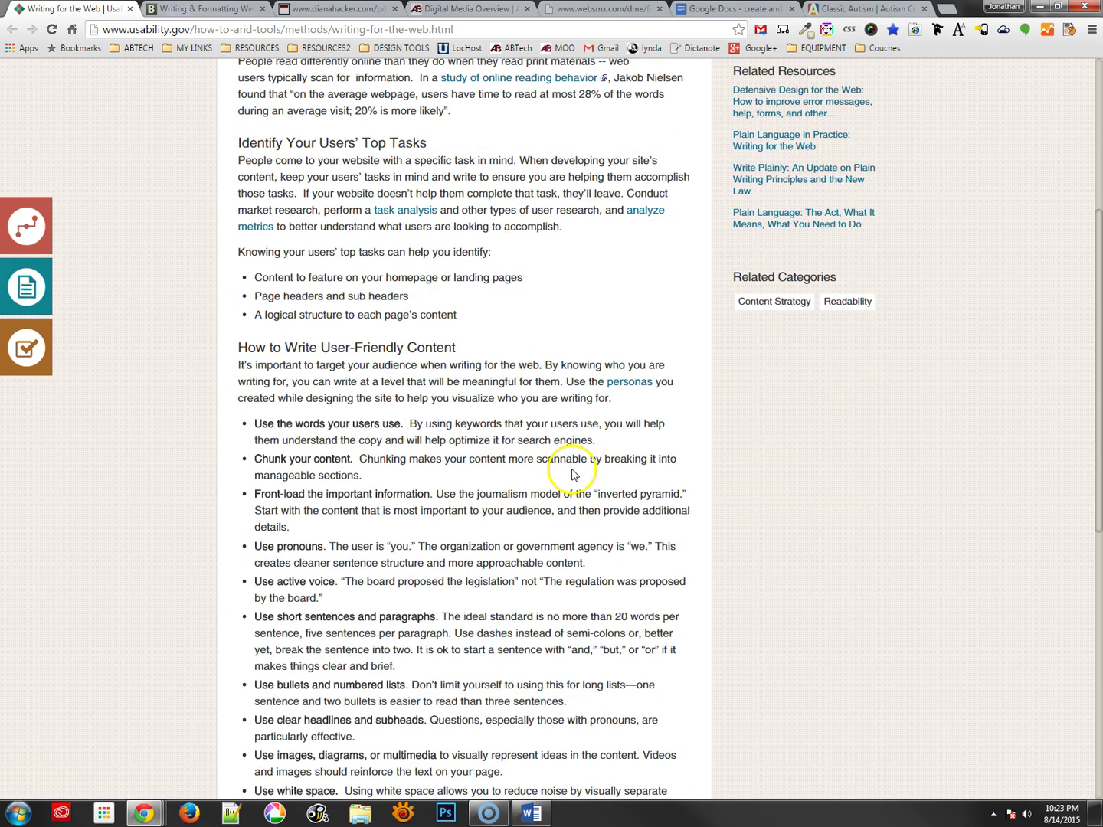
pyautogui.scroll(-1, 573, 475)
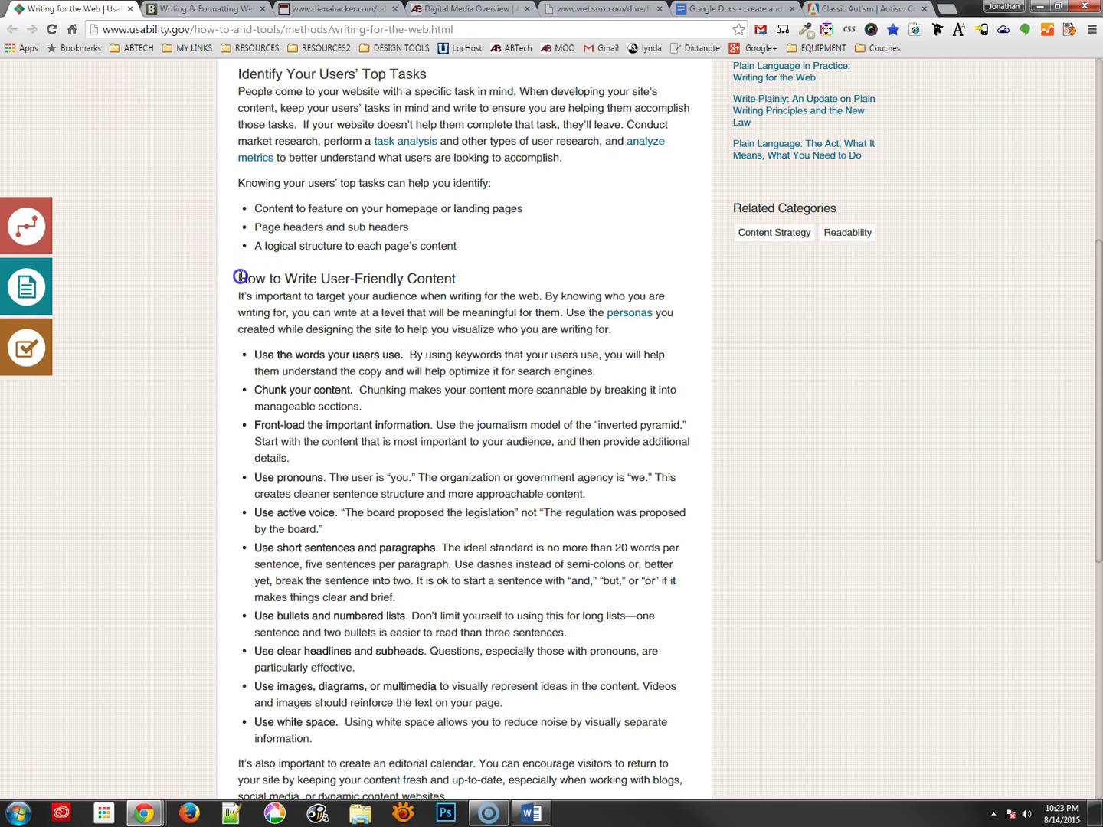
# Step: Highlight the 'How to Write User-Friendly Content' heading, then clear the selection
pyautogui.moveTo(240, 278); pyautogui.dragTo(458, 279)
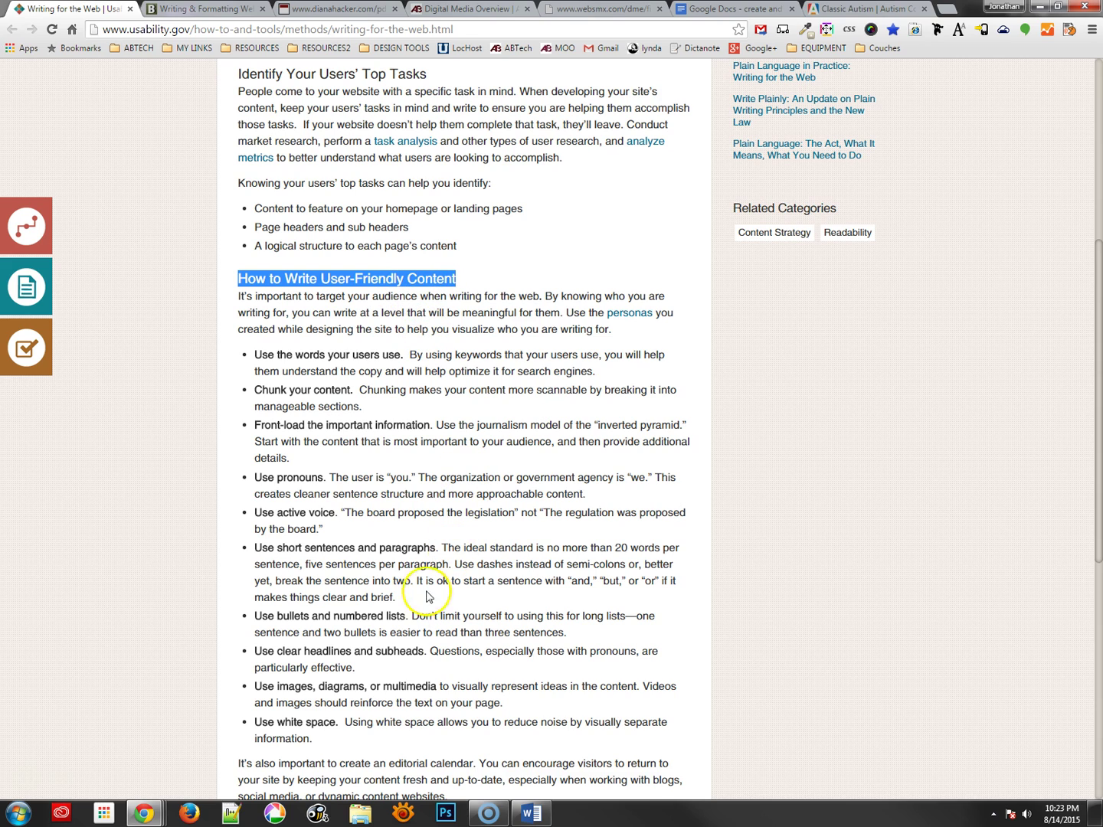
pyautogui.click(196, 521)
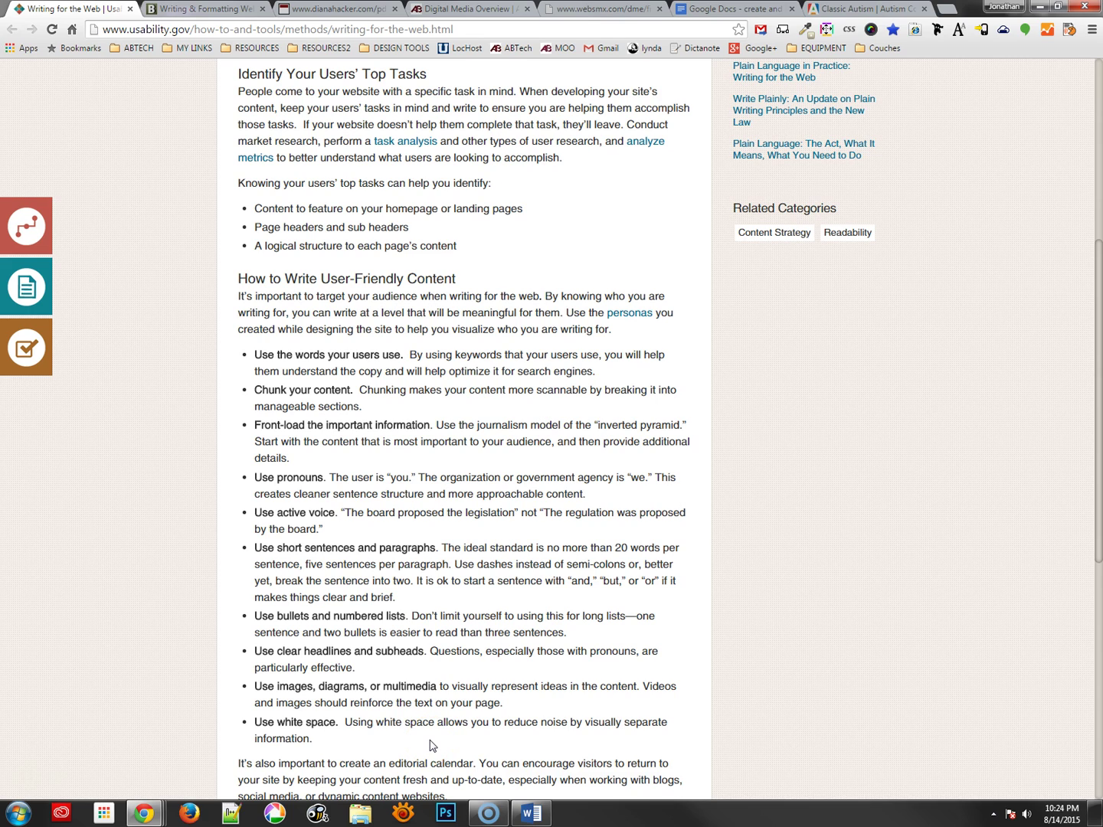
# Step: Switch to the Bigfork 'Writing & Formatting Web Content' article in the second tab
pyautogui.click(208, 10)
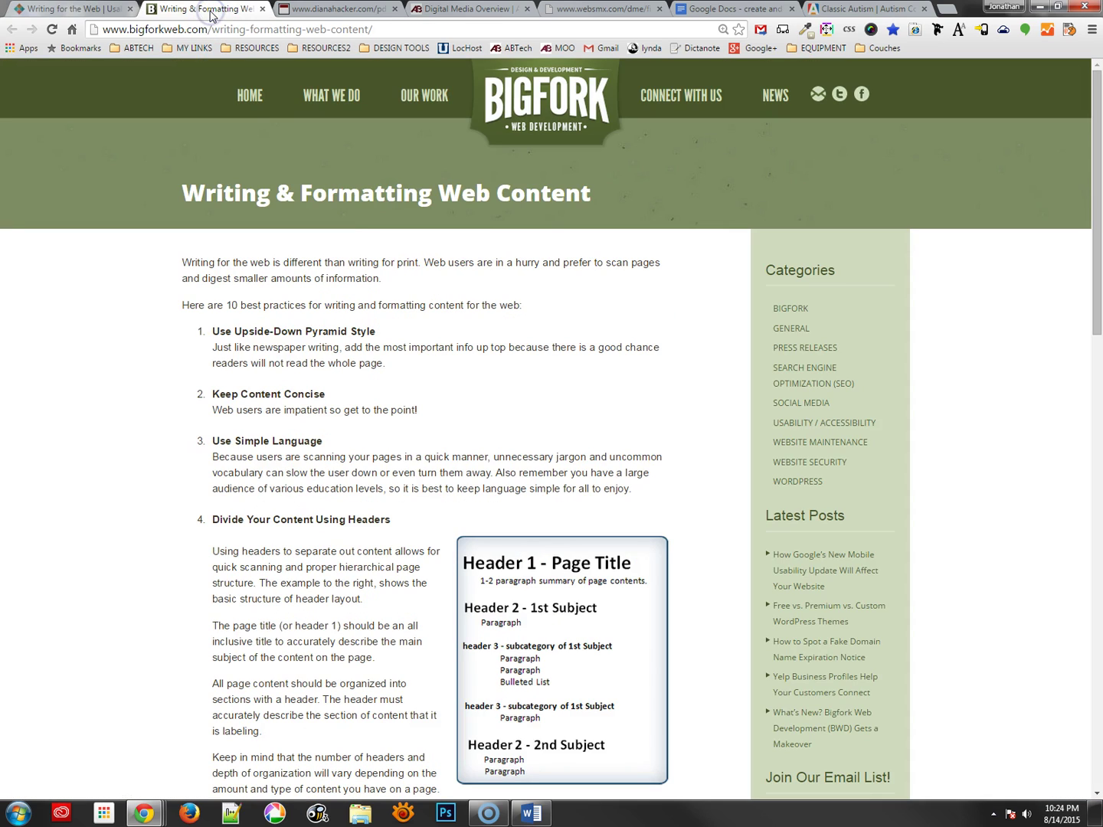
pyautogui.click(206, 100)
pyautogui.click(245, 187)
pyautogui.click(323, 272)
pyautogui.scroll(-1, 323, 273)
pyautogui.click(337, 263)
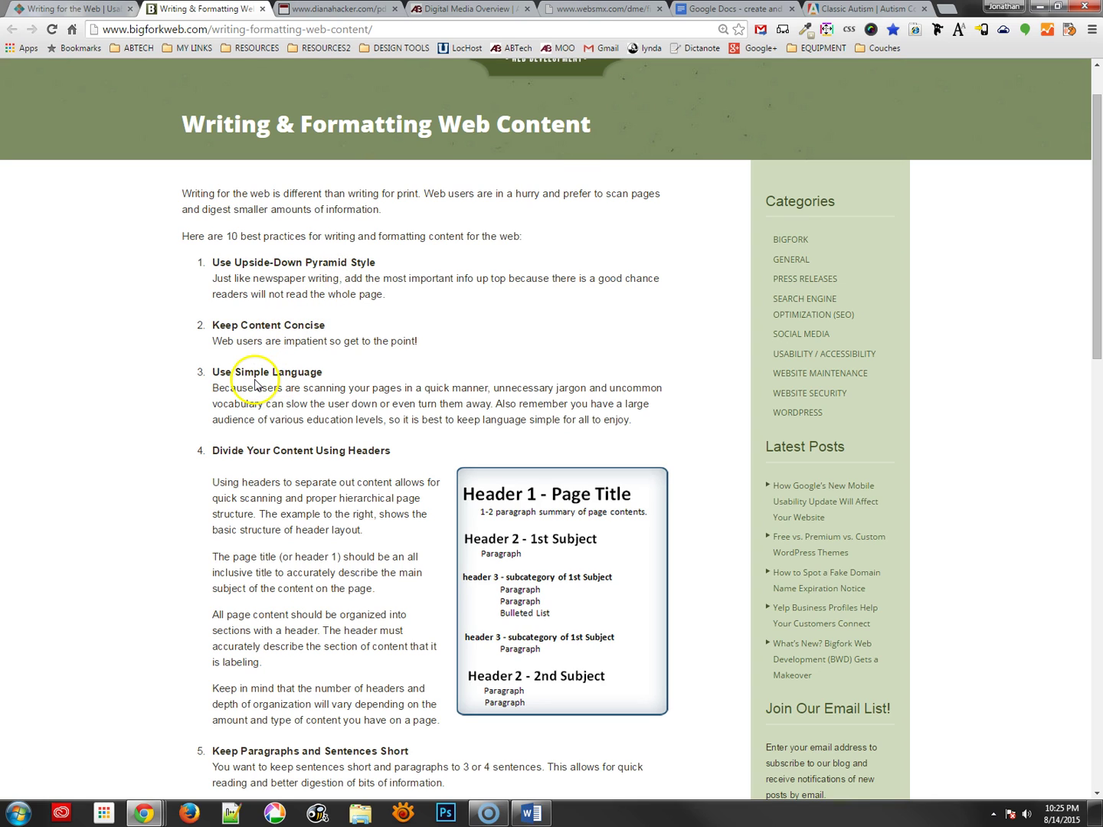
# Step: Scroll the Bigfork article through tips 5 to 10, ending at 'Add Links'
pyautogui.scroll(-3, 364, 459)
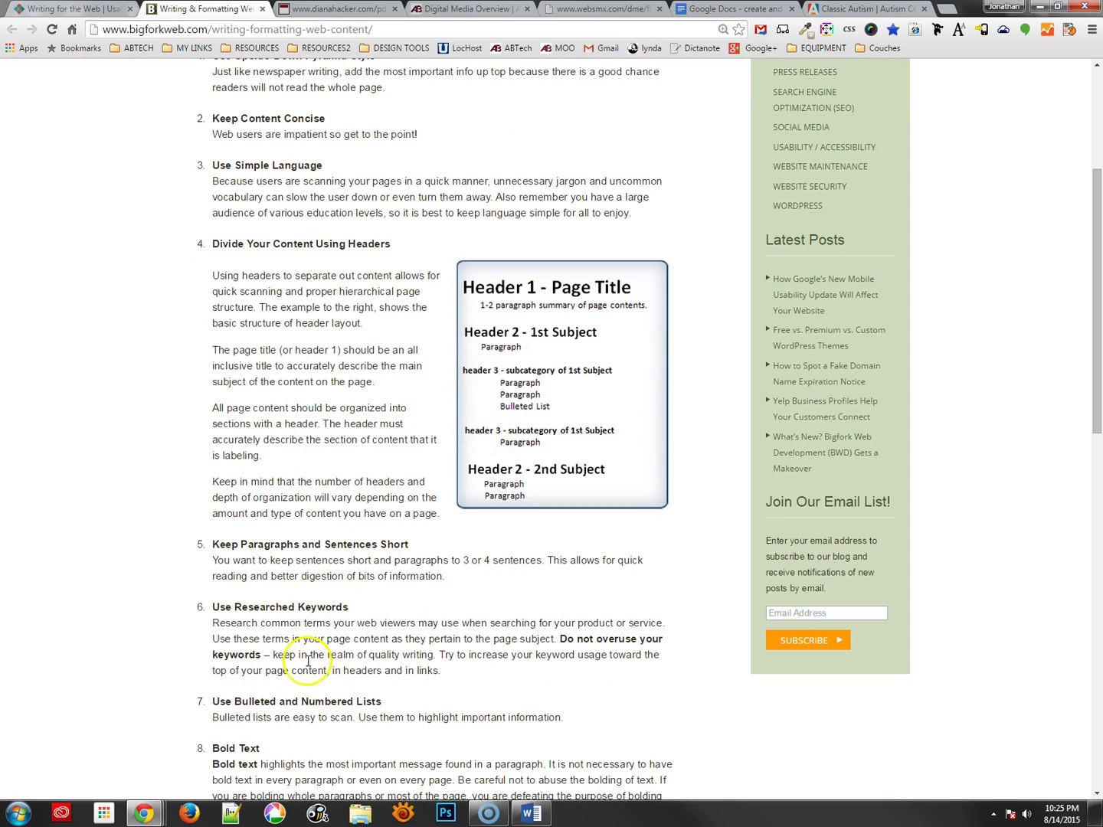
pyautogui.scroll(-2, 307, 674)
pyautogui.scroll(-1, 310, 681)
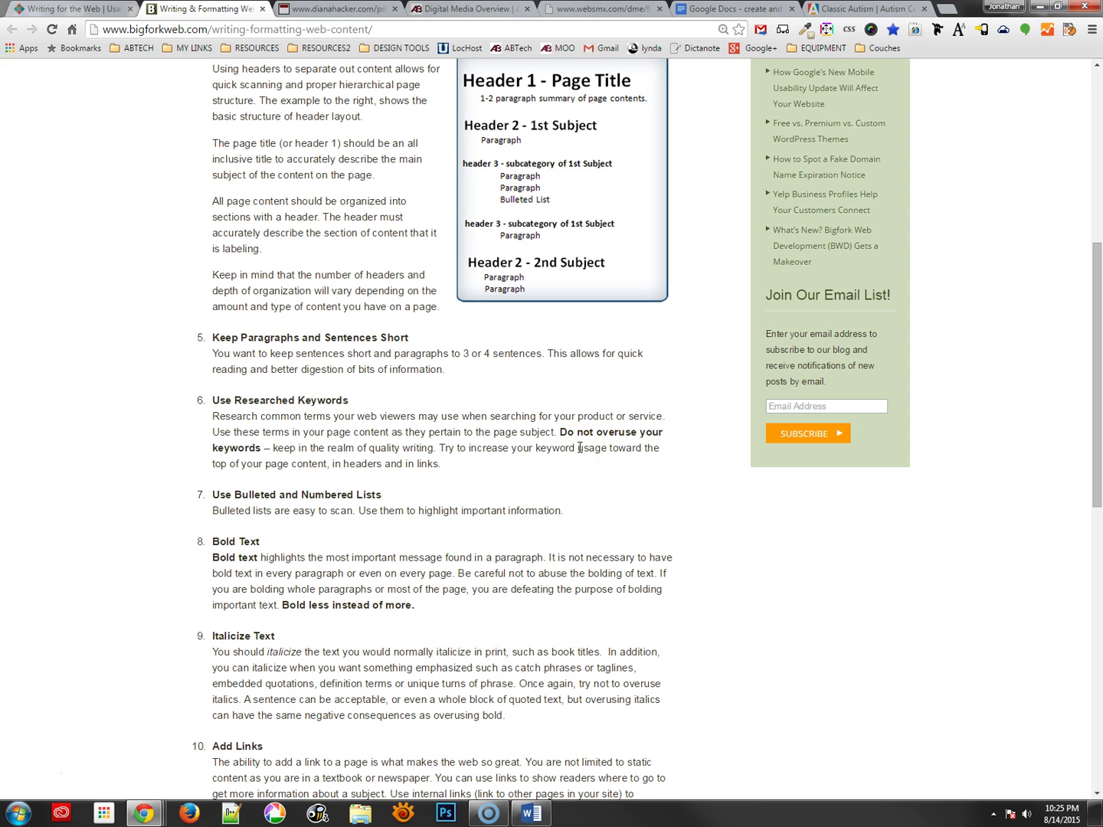
pyautogui.scroll(-2, 337, 608)
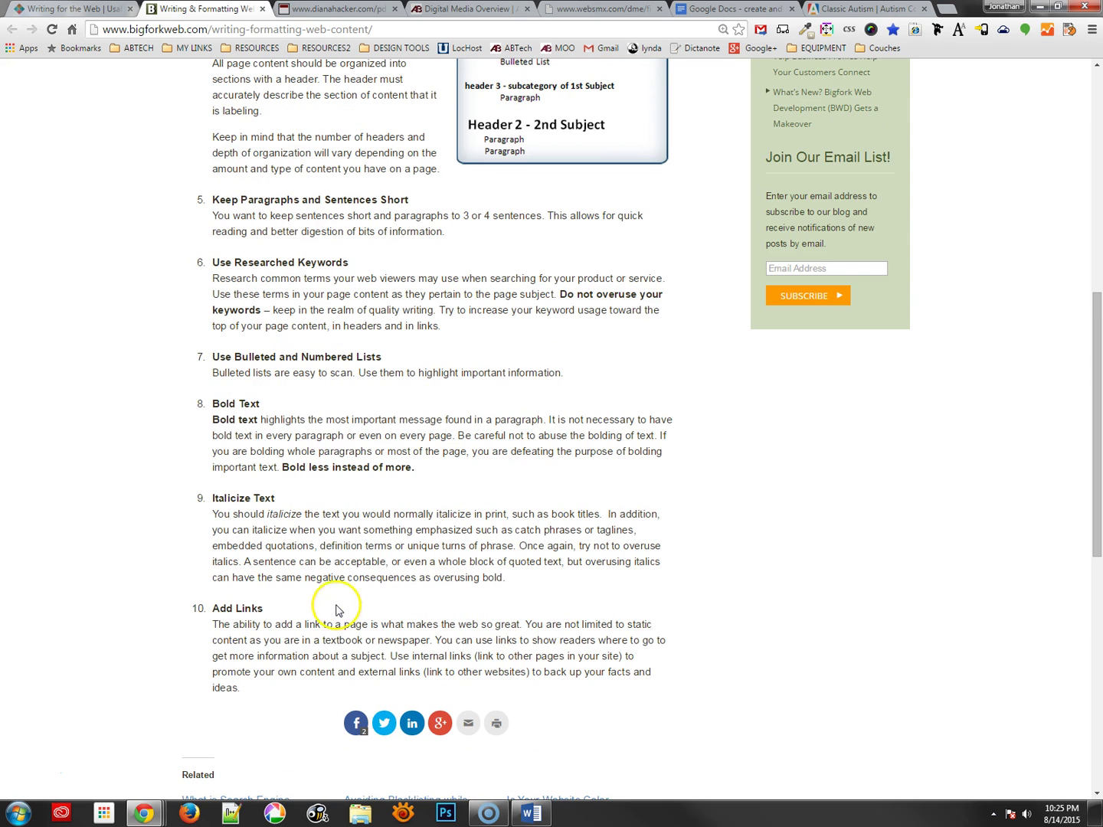
pyautogui.click(276, 494)
pyautogui.click(291, 463)
pyautogui.click(284, 510)
pyautogui.click(281, 509)
# Step: Go back to the usability.gov tab and scroll up toward the Writing for the Web title
pyautogui.click(57, 10)
pyautogui.scroll(2, 383, 351)
pyautogui.scroll(2, 384, 351)
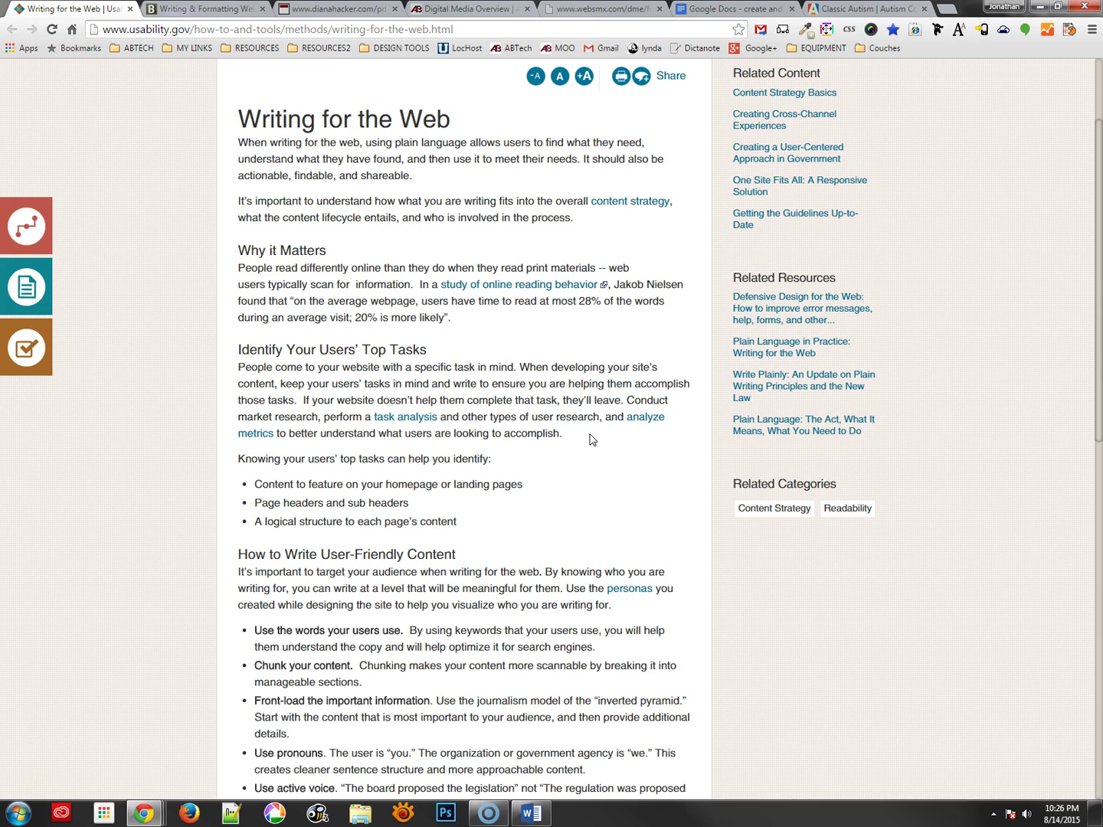
# Step: View the MLA Research Paper (Daly) PDF, then go to the Digital Media Overview page
pyautogui.click(342, 9)
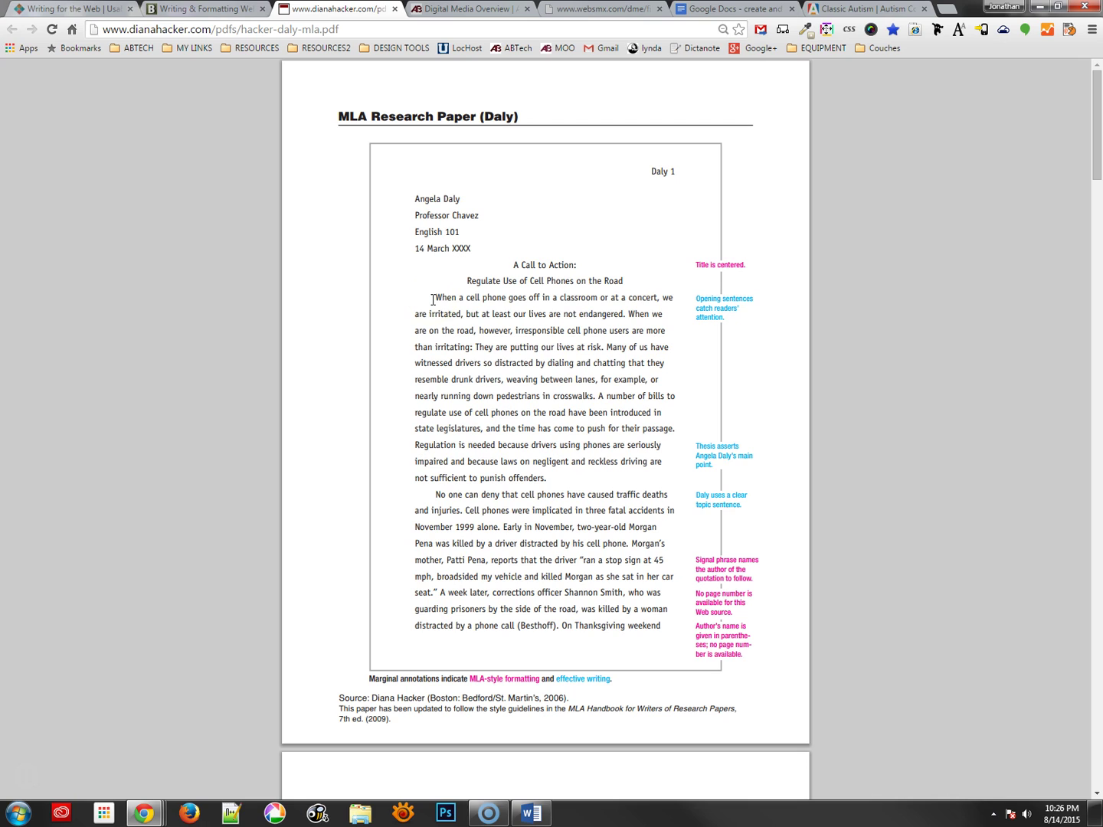
pyautogui.click(462, 12)
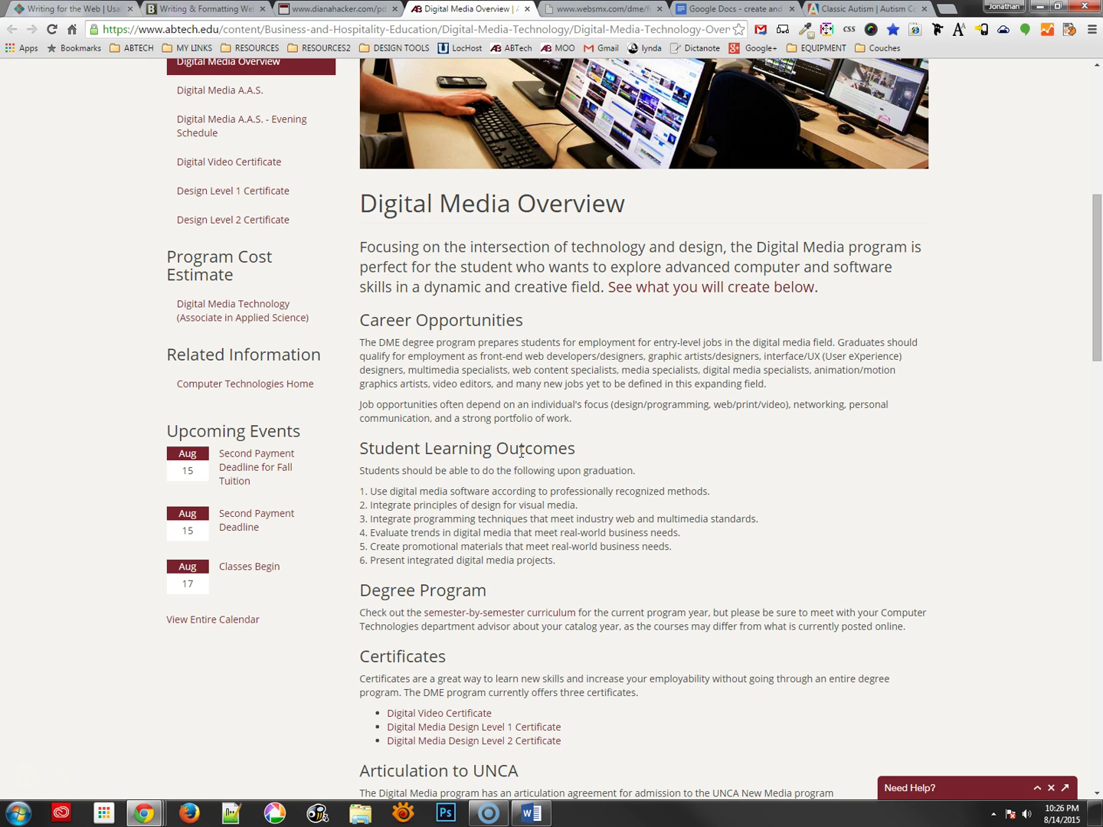
# Step: Highlight the Digital Media Overview intro paragraph and the Student Learning Outcomes list
pyautogui.scroll(5, 521, 451)
pyautogui.scroll(-3, 562, 573)
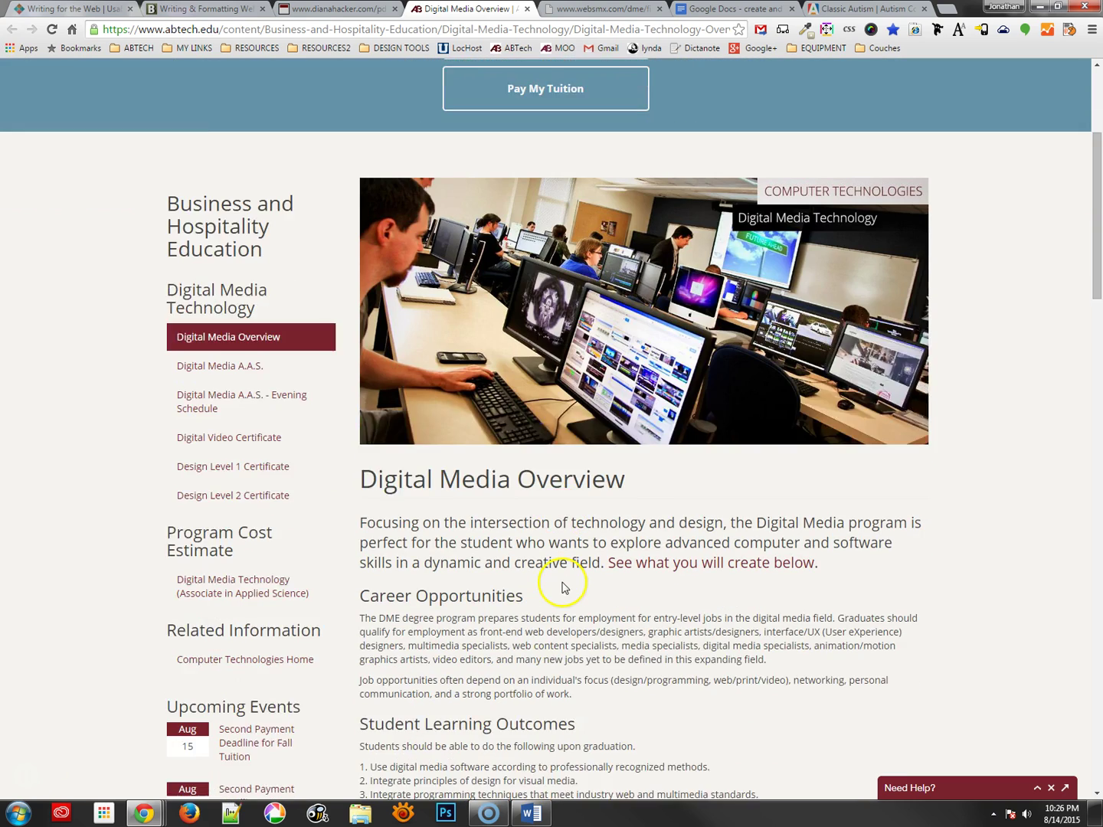
pyautogui.scroll(-4, 561, 582)
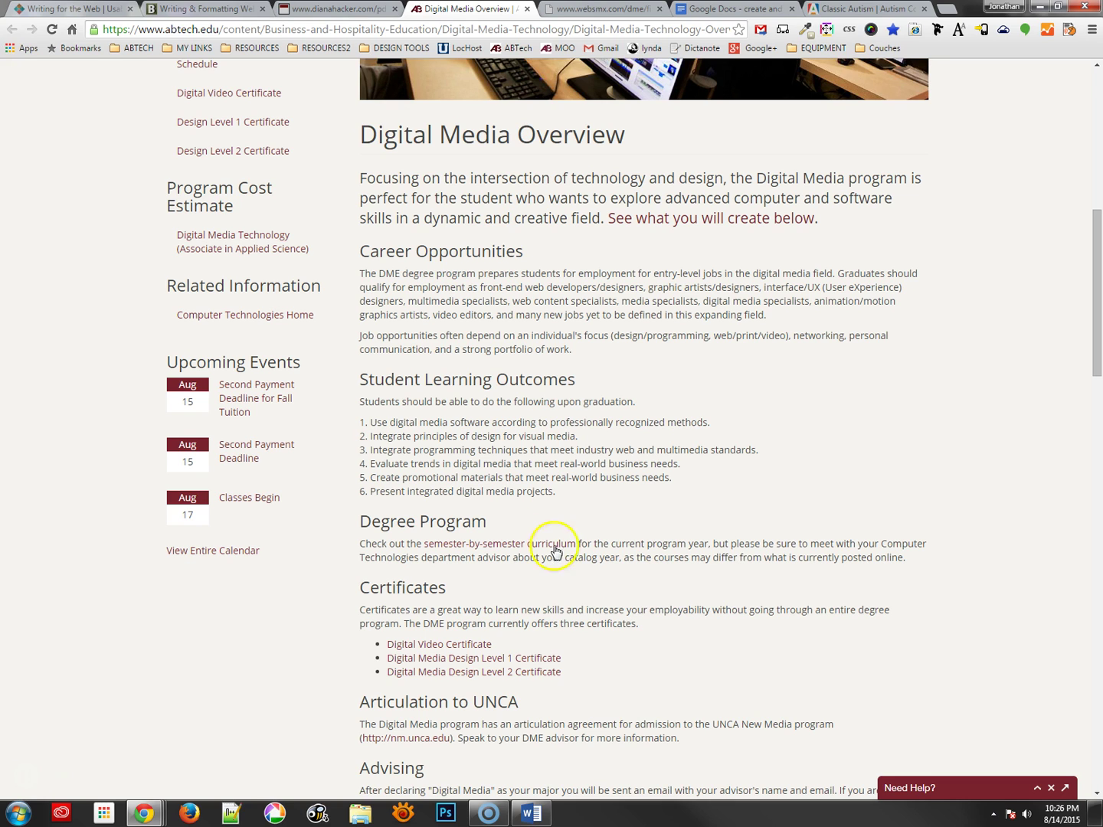
pyautogui.moveTo(441, 179); pyautogui.dragTo(899, 223)
pyautogui.click(896, 224)
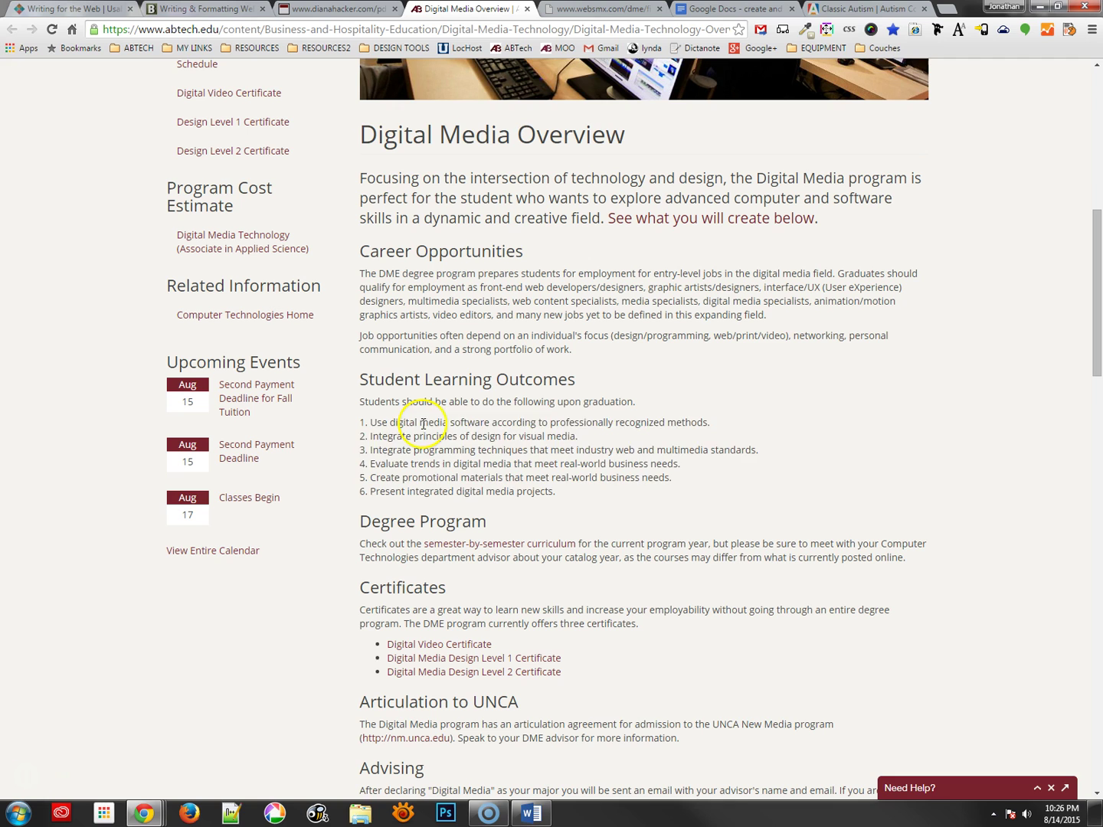
pyautogui.moveTo(419, 422); pyautogui.dragTo(443, 484)
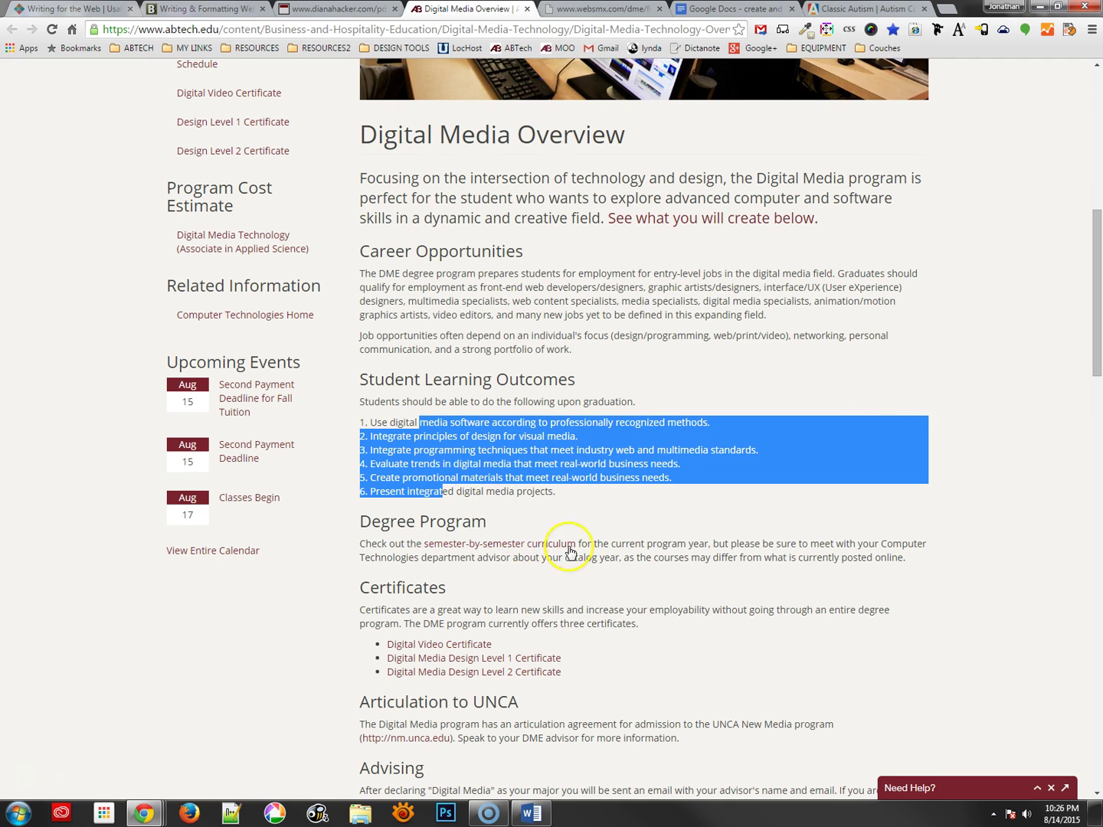
# Step: Scroll through the rest of the page, then go to the 'sample text to format.txt' tab
pyautogui.scroll(-2, 609, 562)
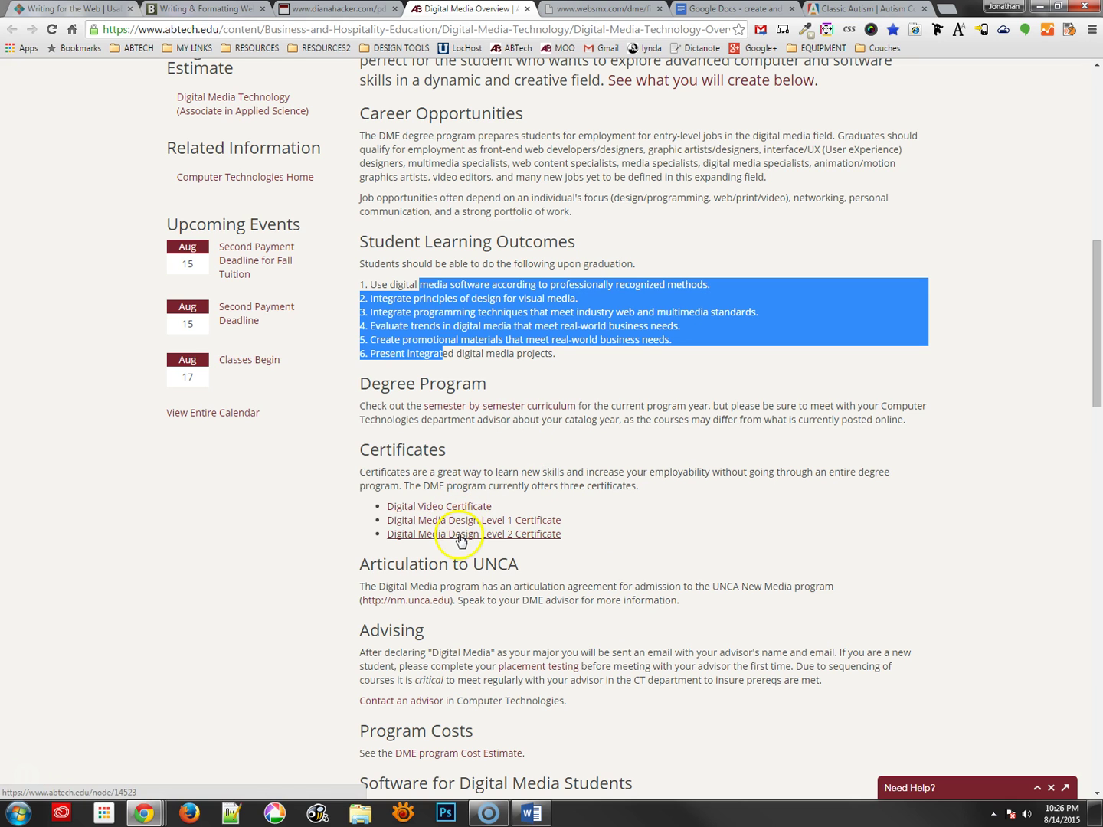
pyautogui.scroll(-4, 652, 592)
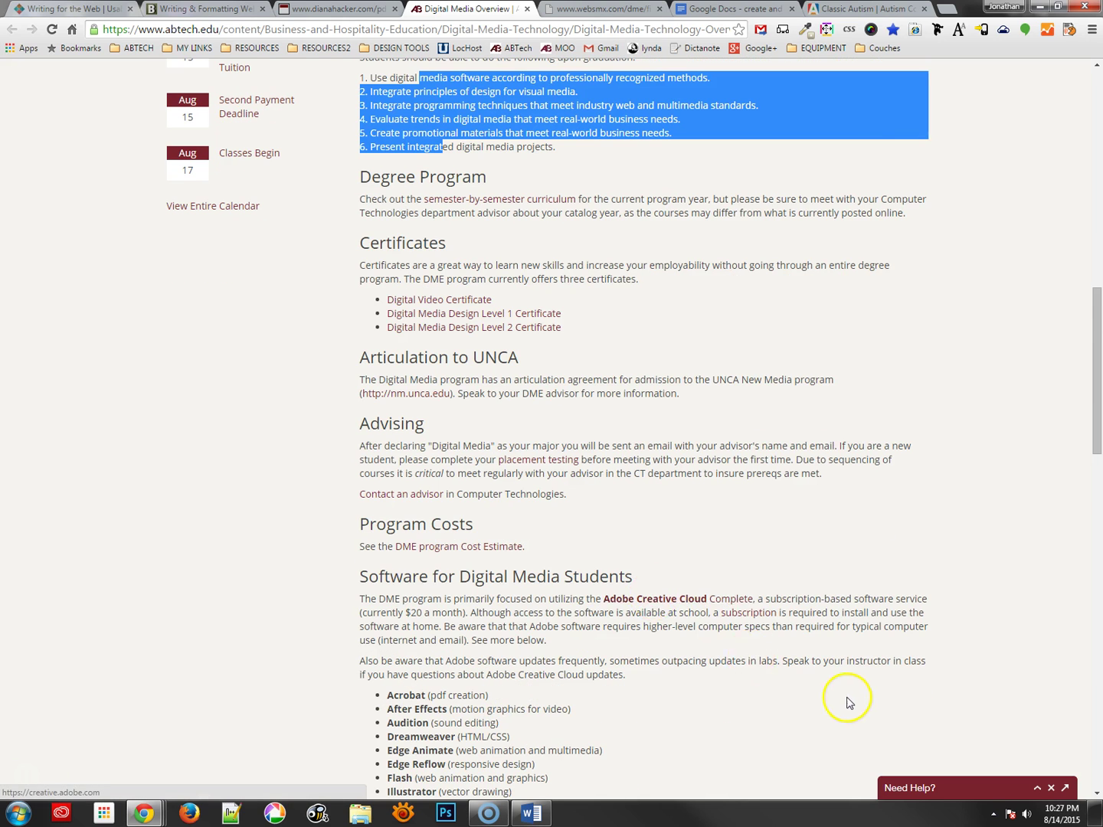
pyautogui.scroll(-2, 854, 701)
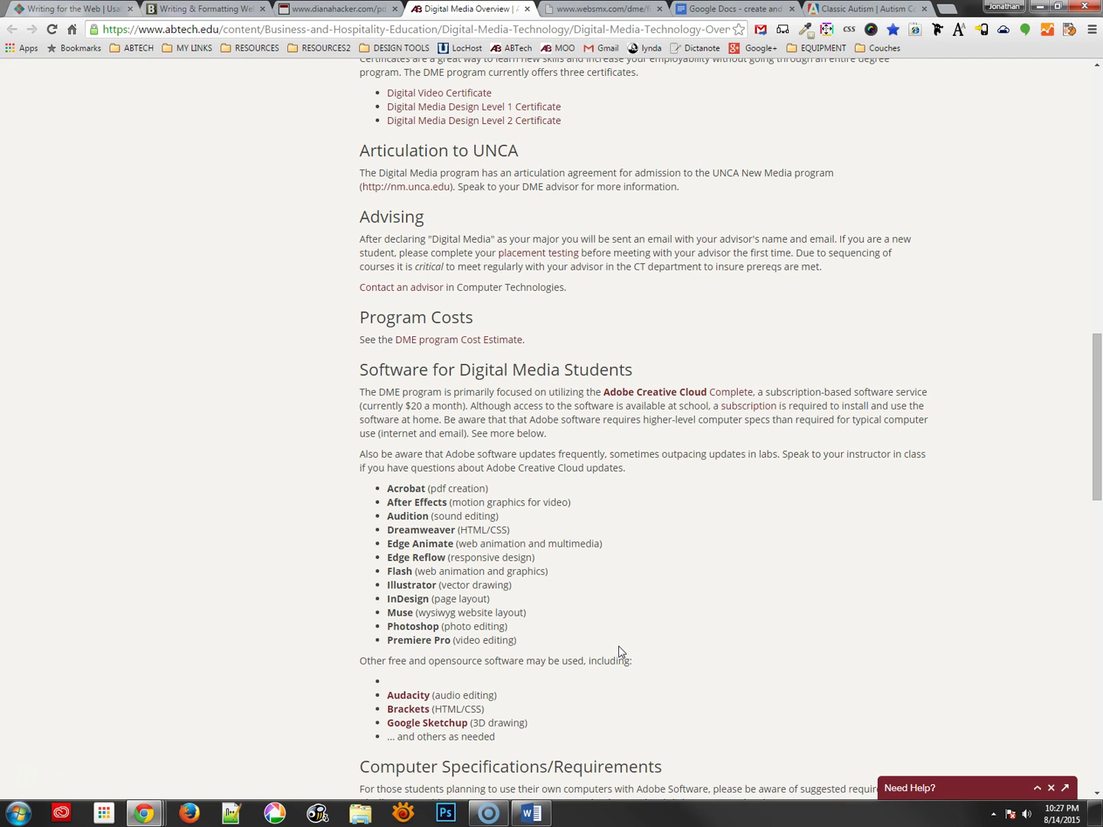
pyautogui.scroll(-2, 619, 651)
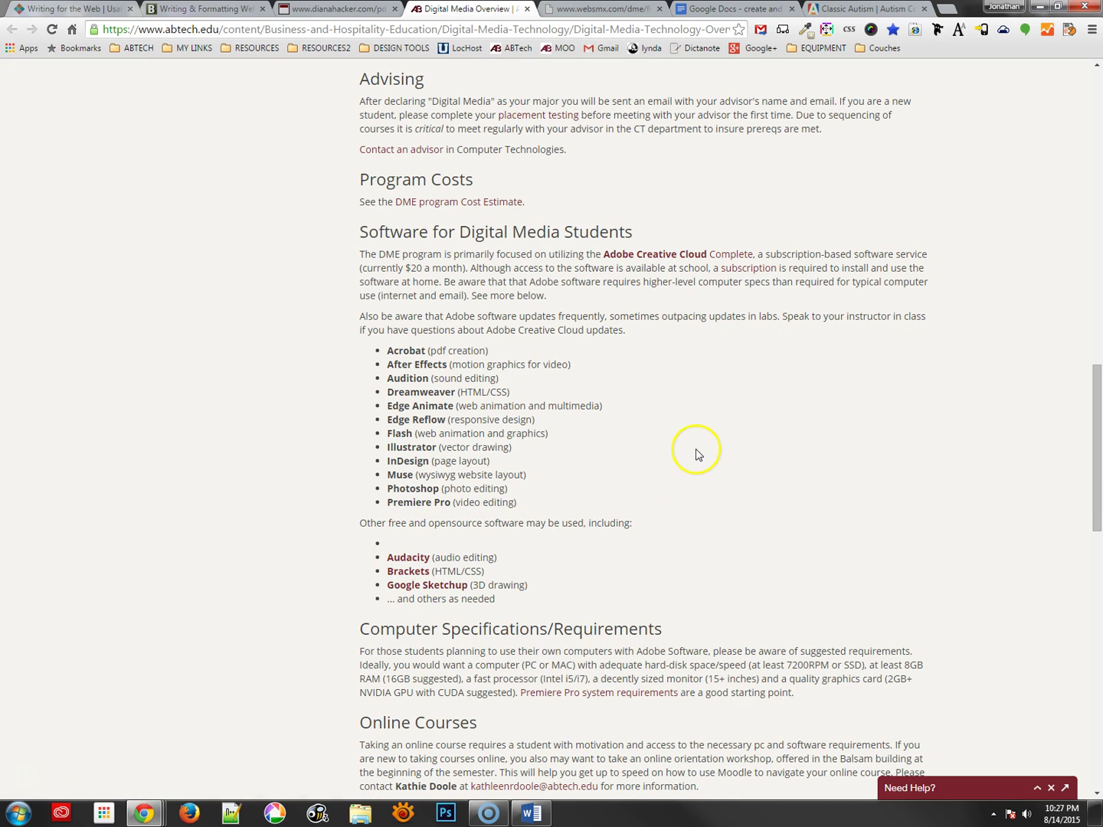
pyautogui.scroll(5, 697, 453)
pyautogui.scroll(4, 697, 453)
pyautogui.hotkey('ctrl', 'Tab')
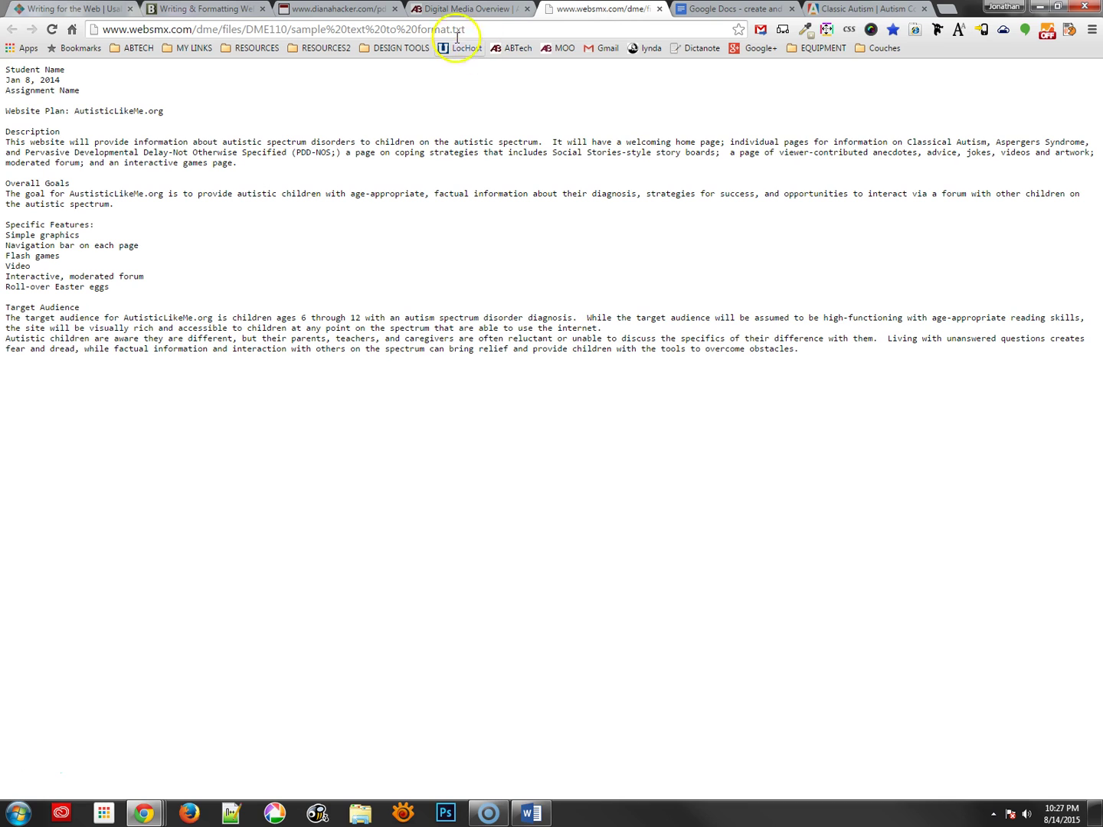
# Step: Select all the website plan text, then glance at the blank Word document
pyautogui.click(17, 79)
pyautogui.moveTo(17, 80); pyautogui.dragTo(854, 387)
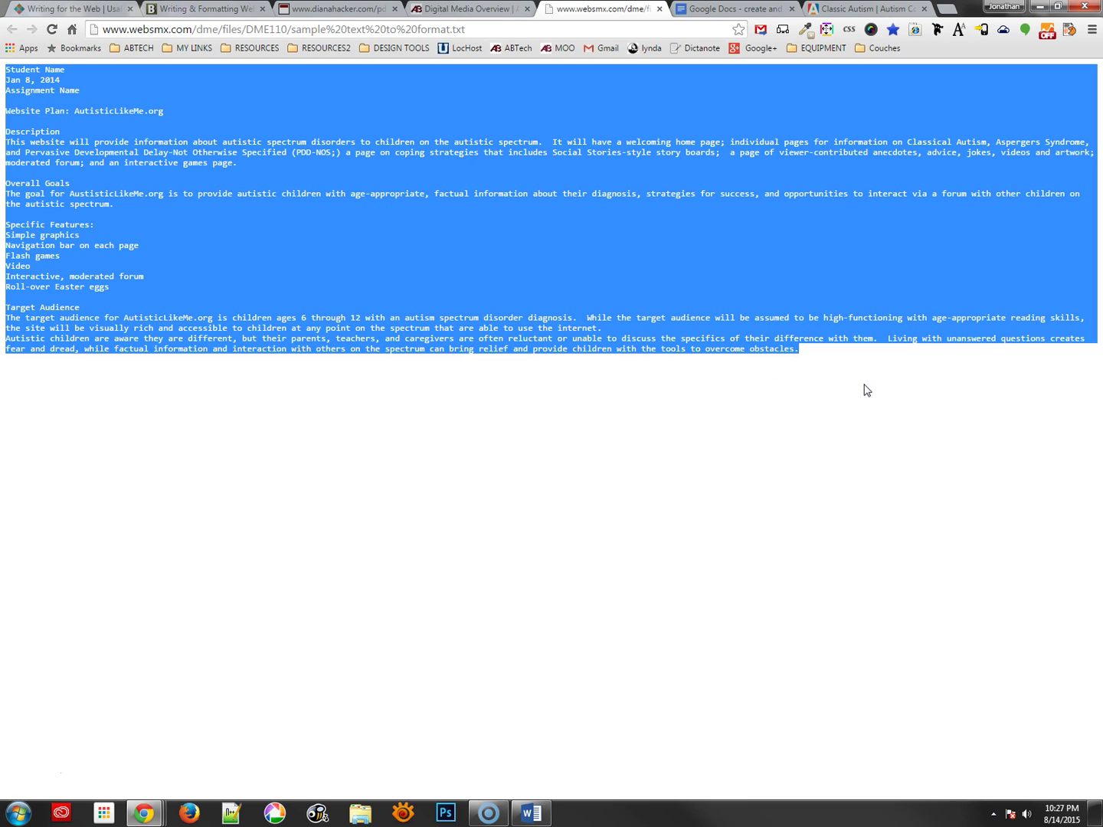
pyautogui.click(532, 811)
pyautogui.click(517, 806)
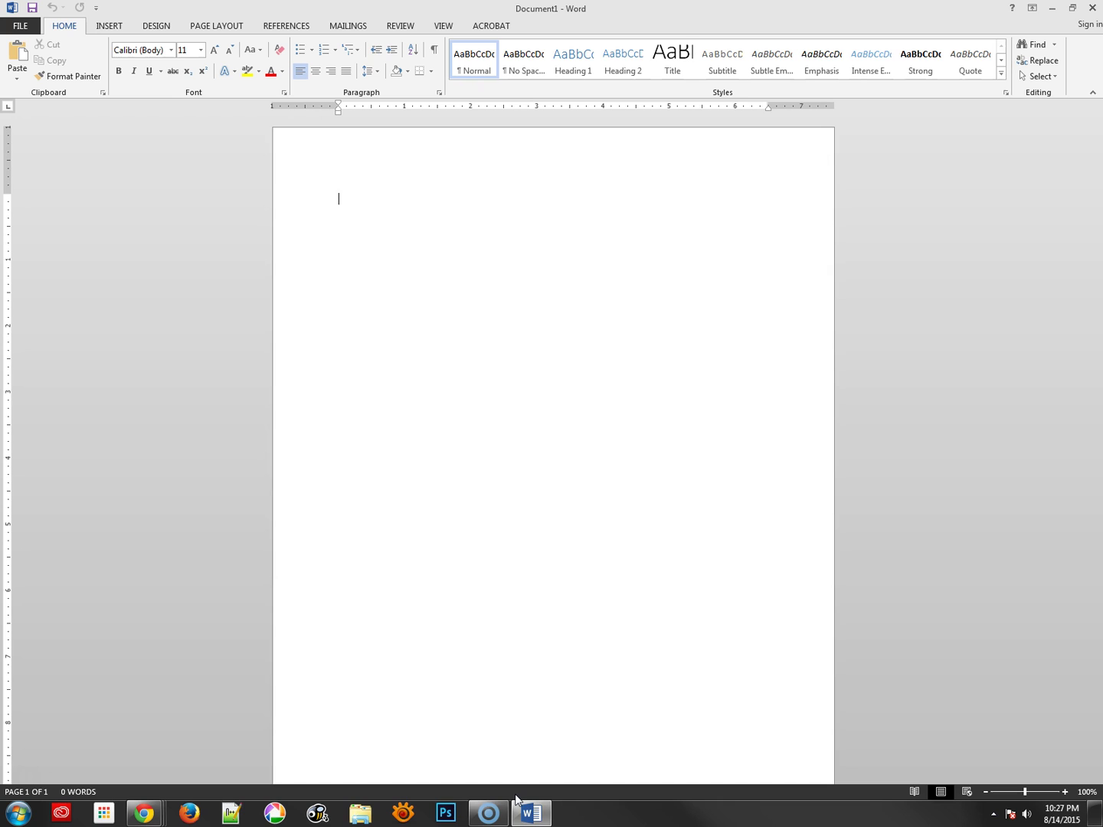
# Step: Return to the plan text page, reselect all of it and copy it
pyautogui.click(140, 816)
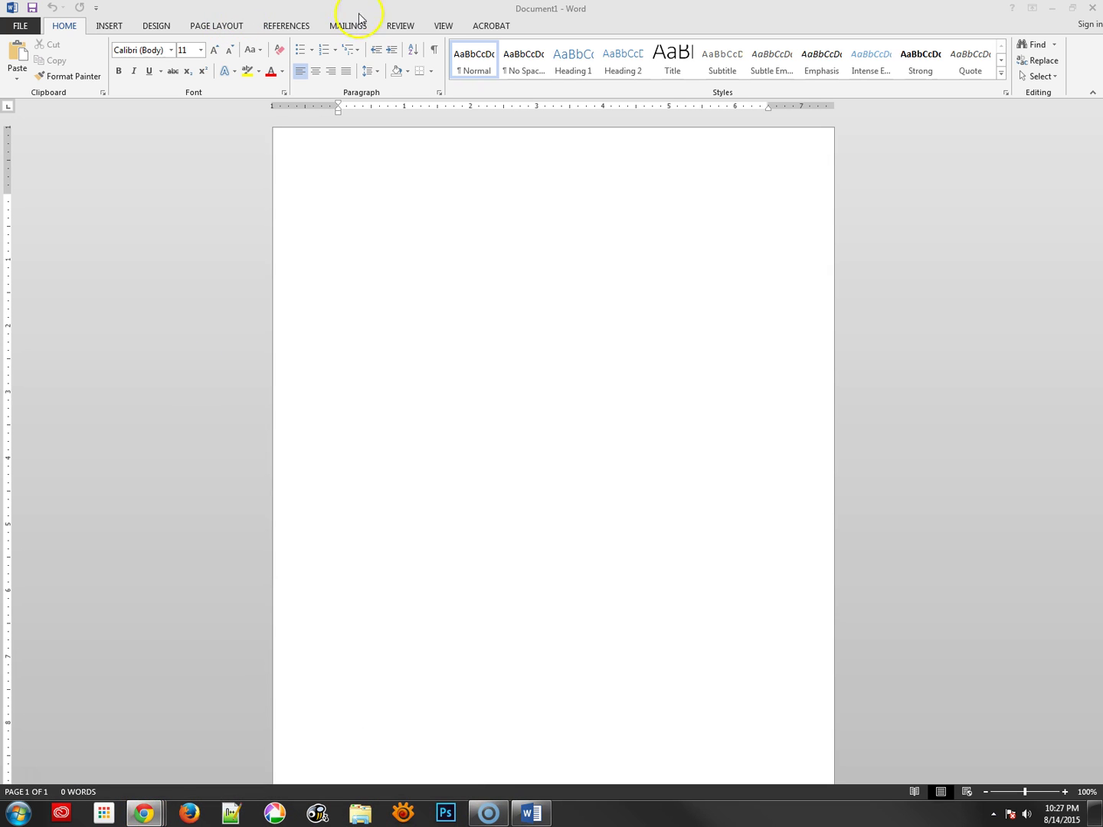
pyautogui.moveTo(146, 811)
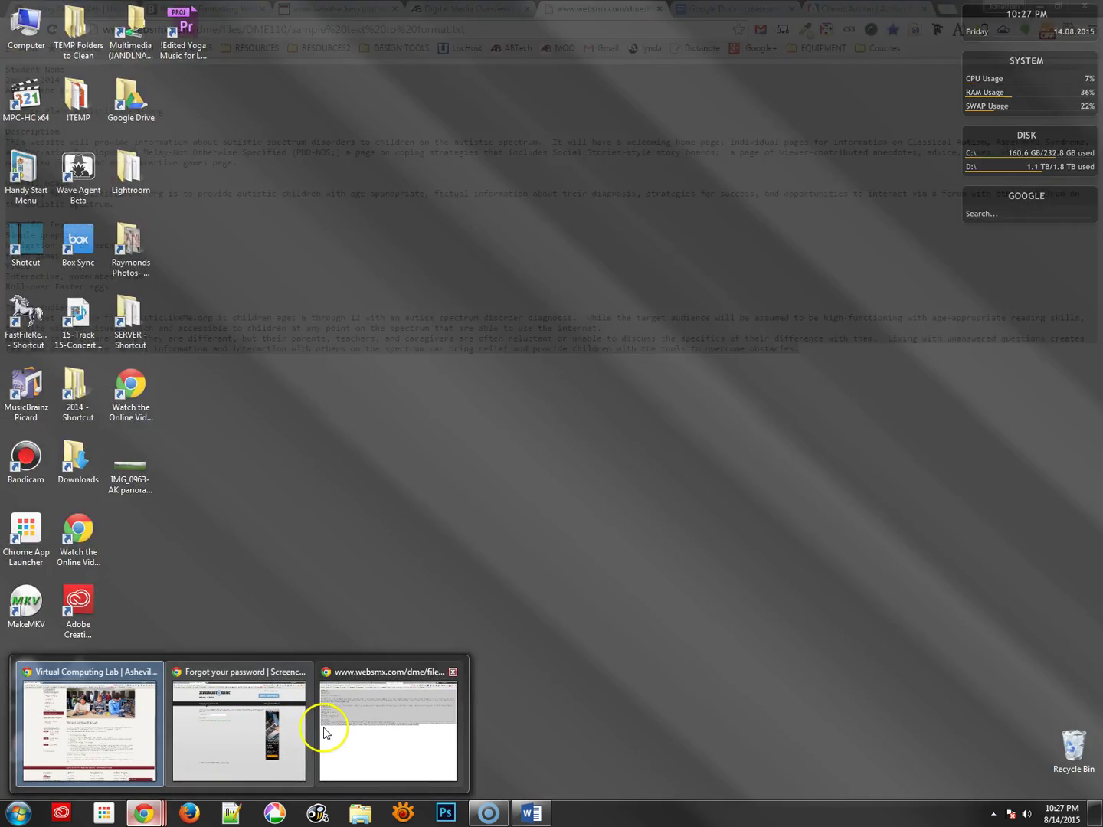
pyautogui.click(327, 727)
pyautogui.click(197, 135)
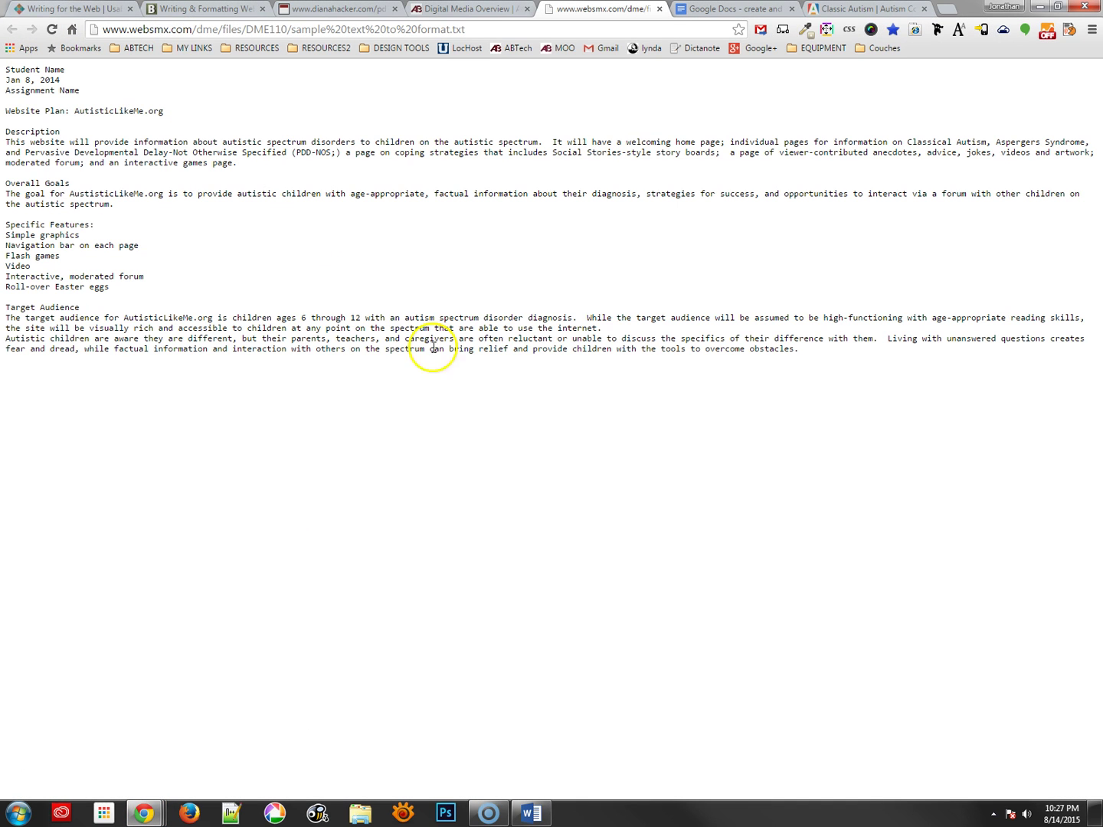
pyautogui.moveTo(858, 382); pyautogui.dragTo(15, 74)
pyautogui.rightClick(15, 73)
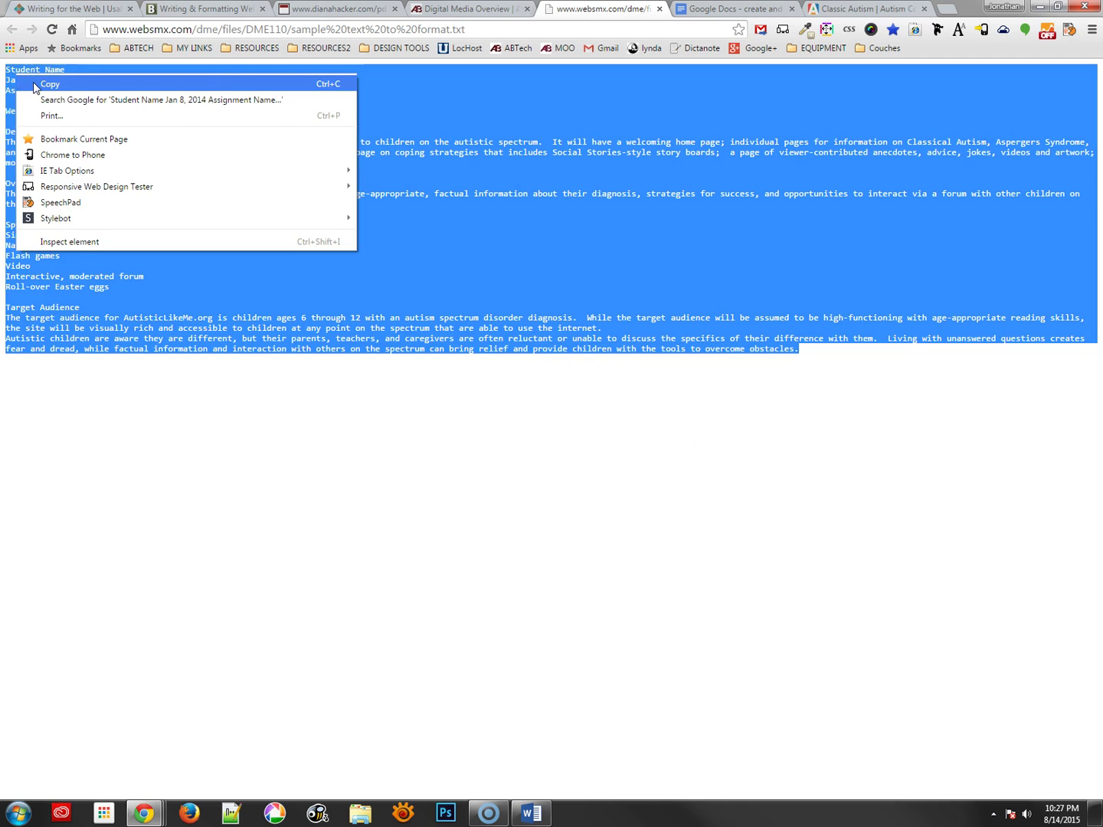
pyautogui.click(328, 84)
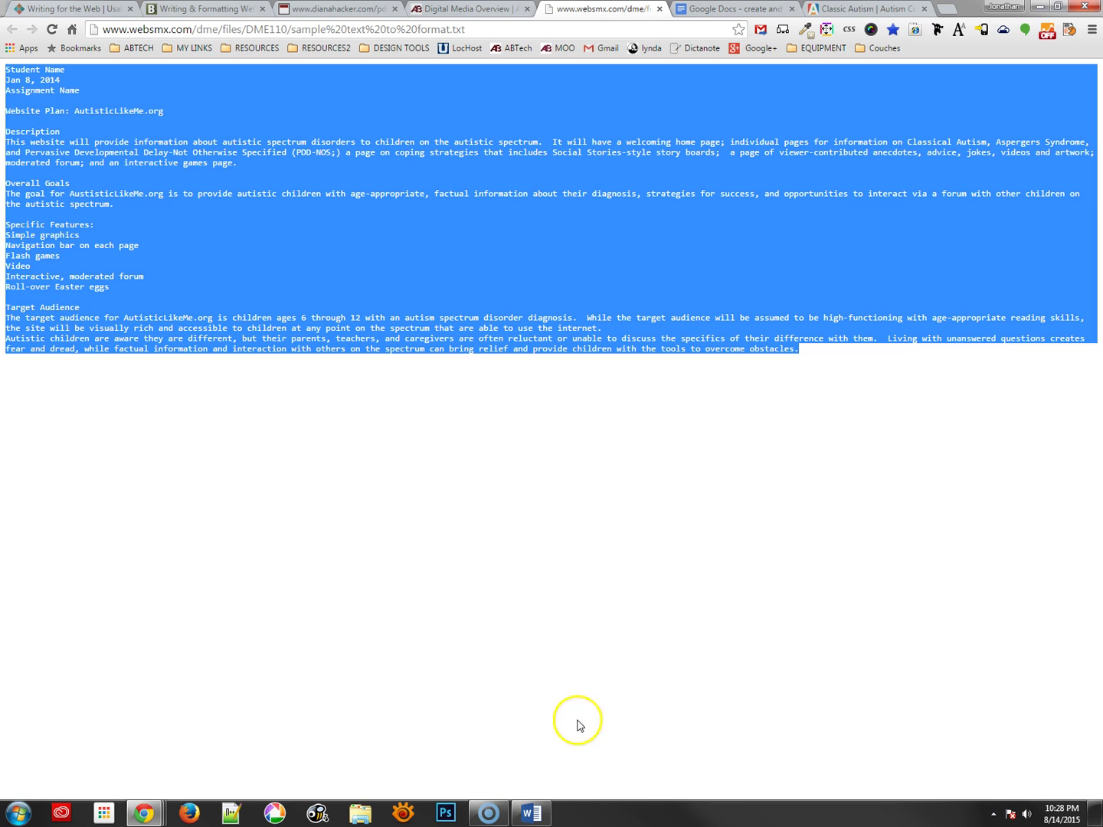
# Step: Paste the website plan into the blank Word document with Keep Source Formatting
pyautogui.click(532, 812)
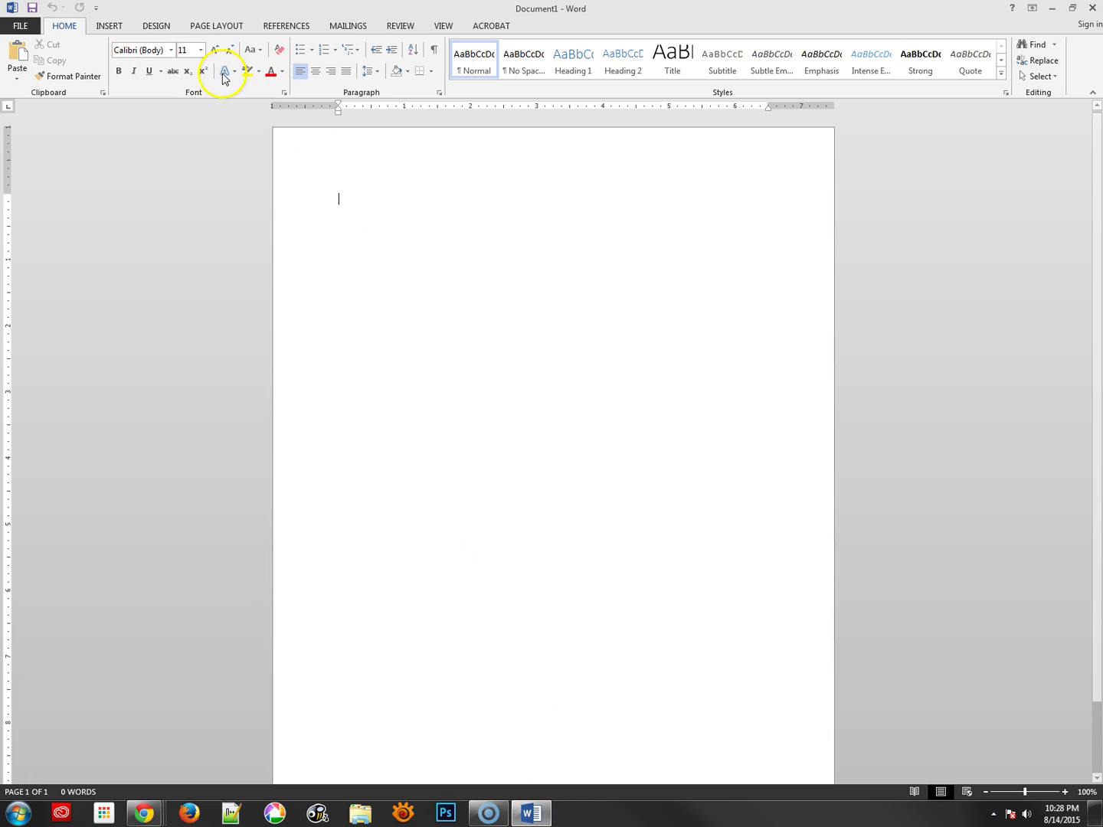
pyautogui.rightClick(363, 208)
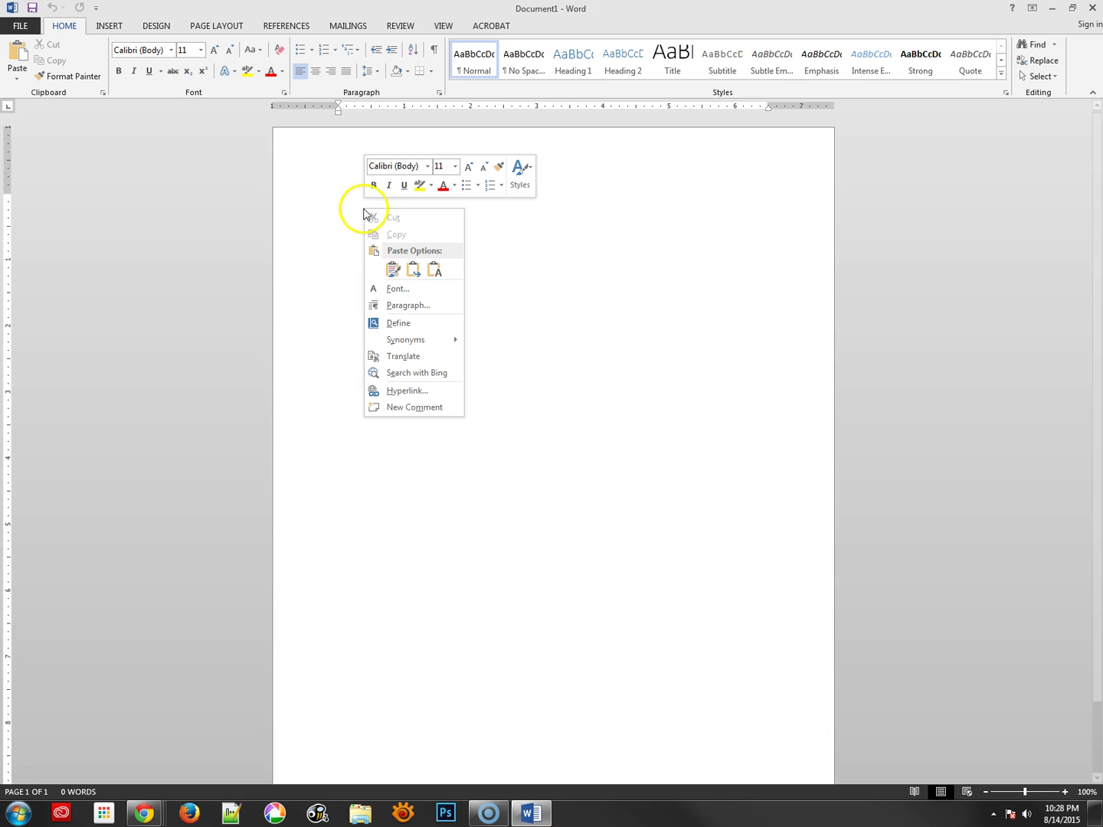
pyautogui.click(392, 269)
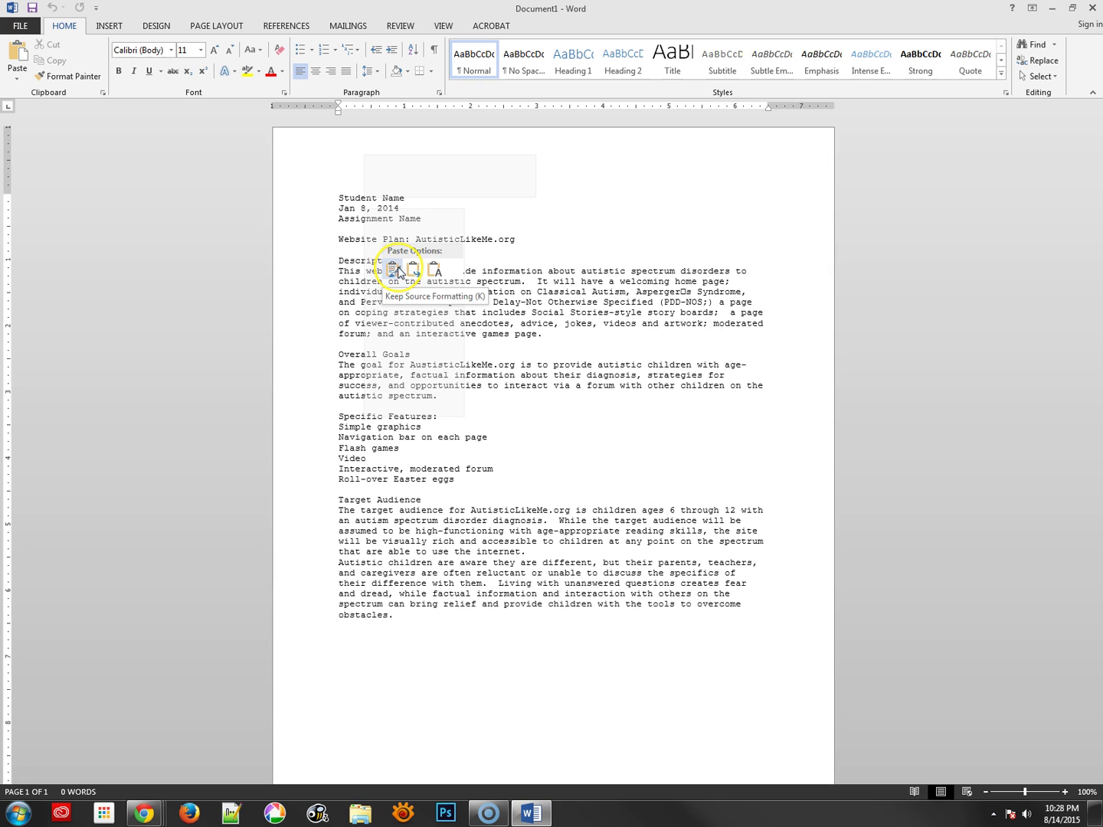
pyautogui.click(398, 271)
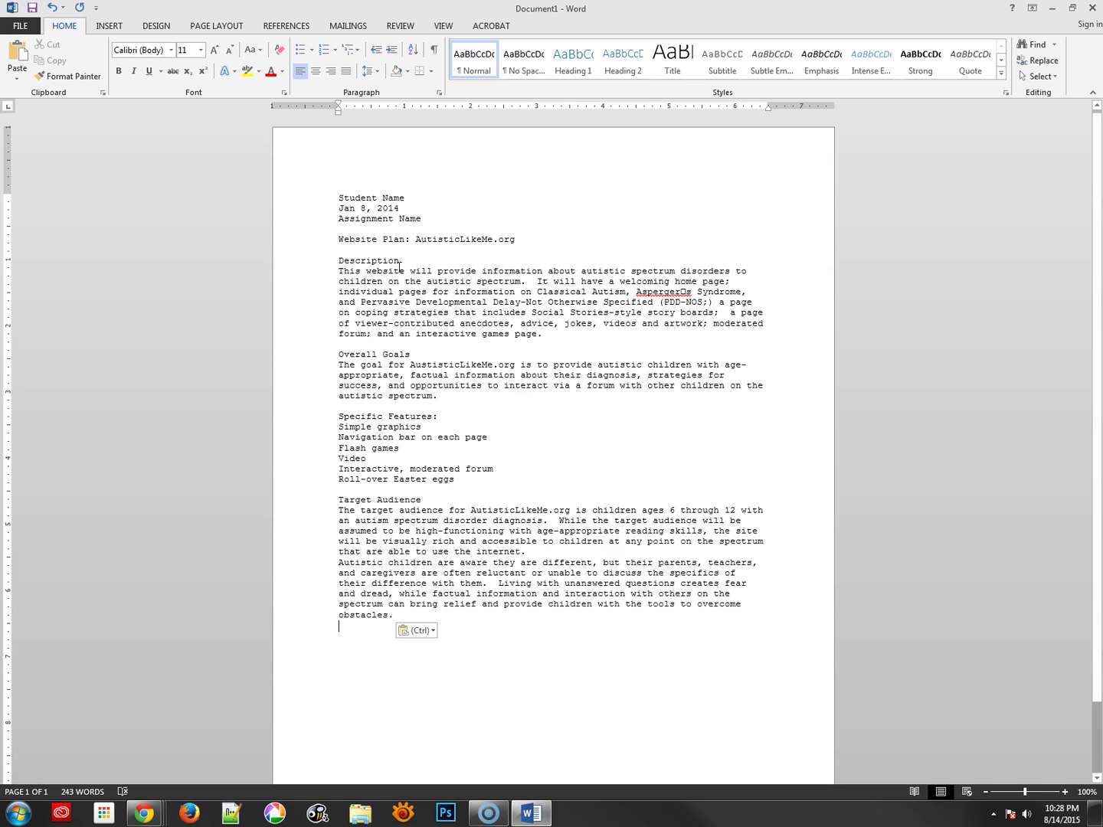
# Step: Reset all the pasted text to the Normal style
pyautogui.hotkey('ctrl', 'a')
pyautogui.press('Right')
pyautogui.moveTo(442, 583); pyautogui.dragTo(288, 175)
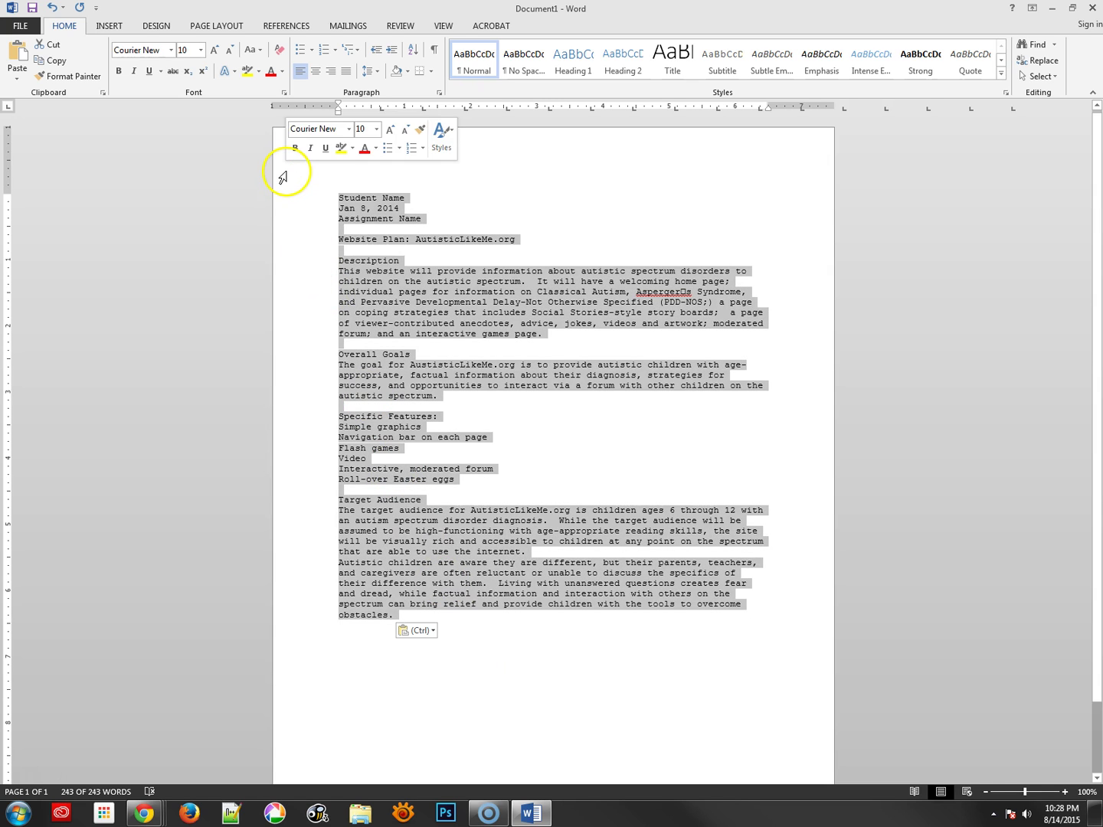
pyautogui.click(472, 60)
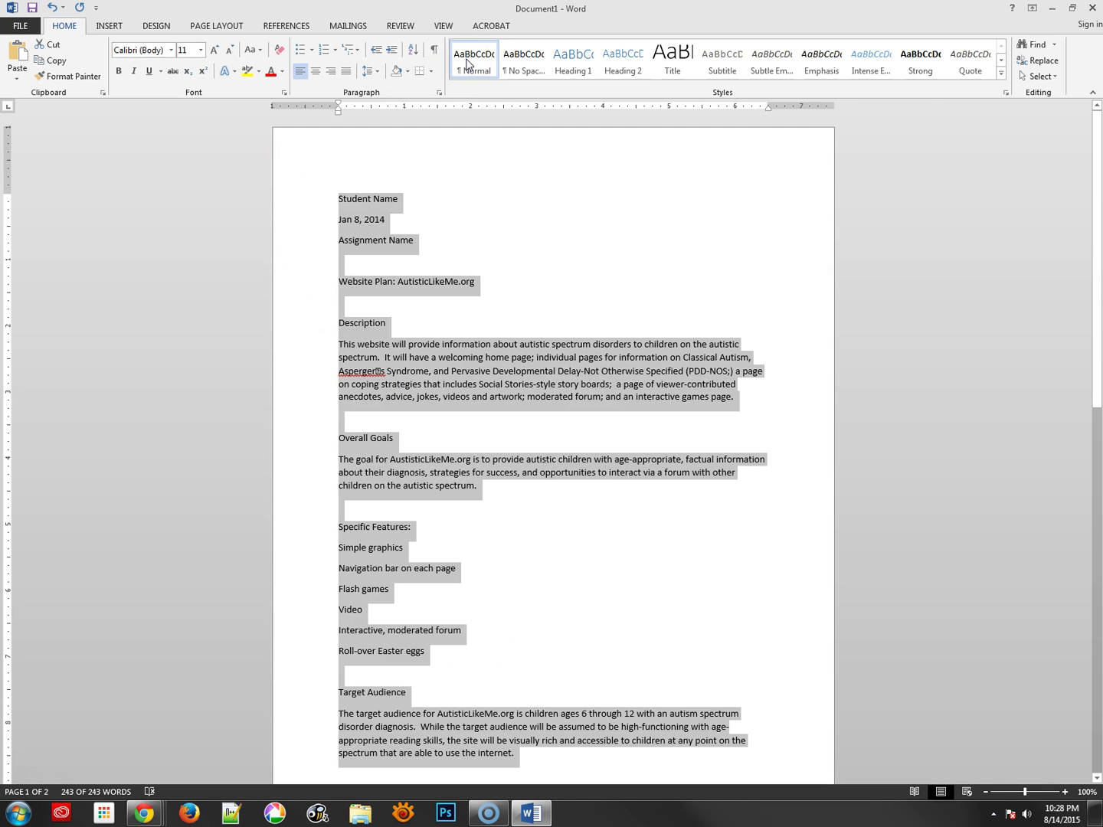
pyautogui.click(440, 272)
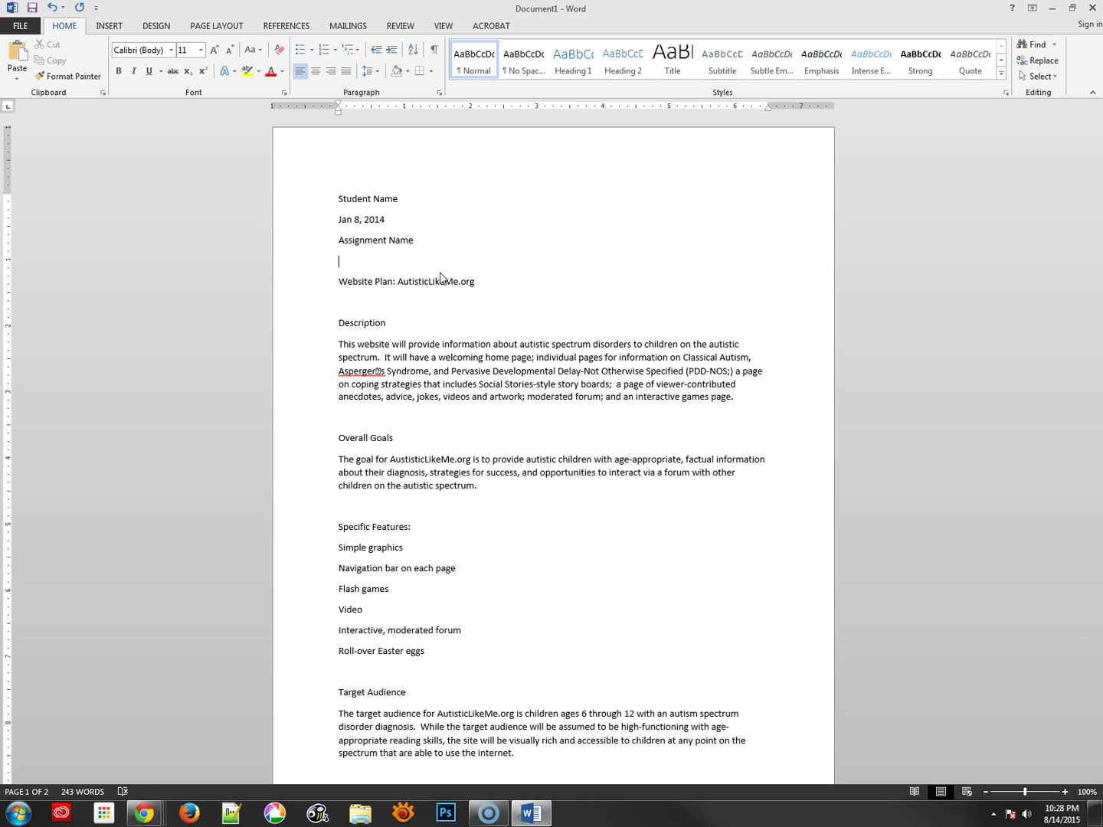
# Step: Set the Student Name through Assignment Name lines to No Spacing and right-align them
pyautogui.moveTo(433, 247); pyautogui.dragTo(315, 202)
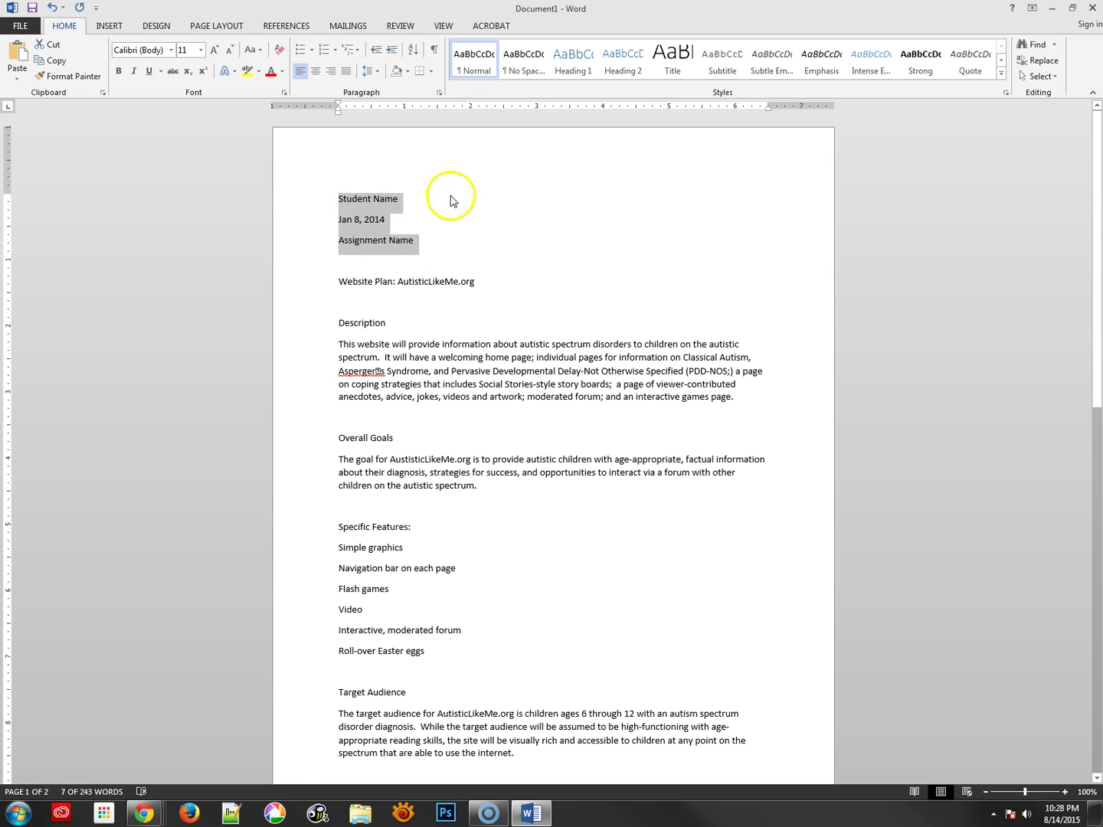
pyautogui.click(515, 72)
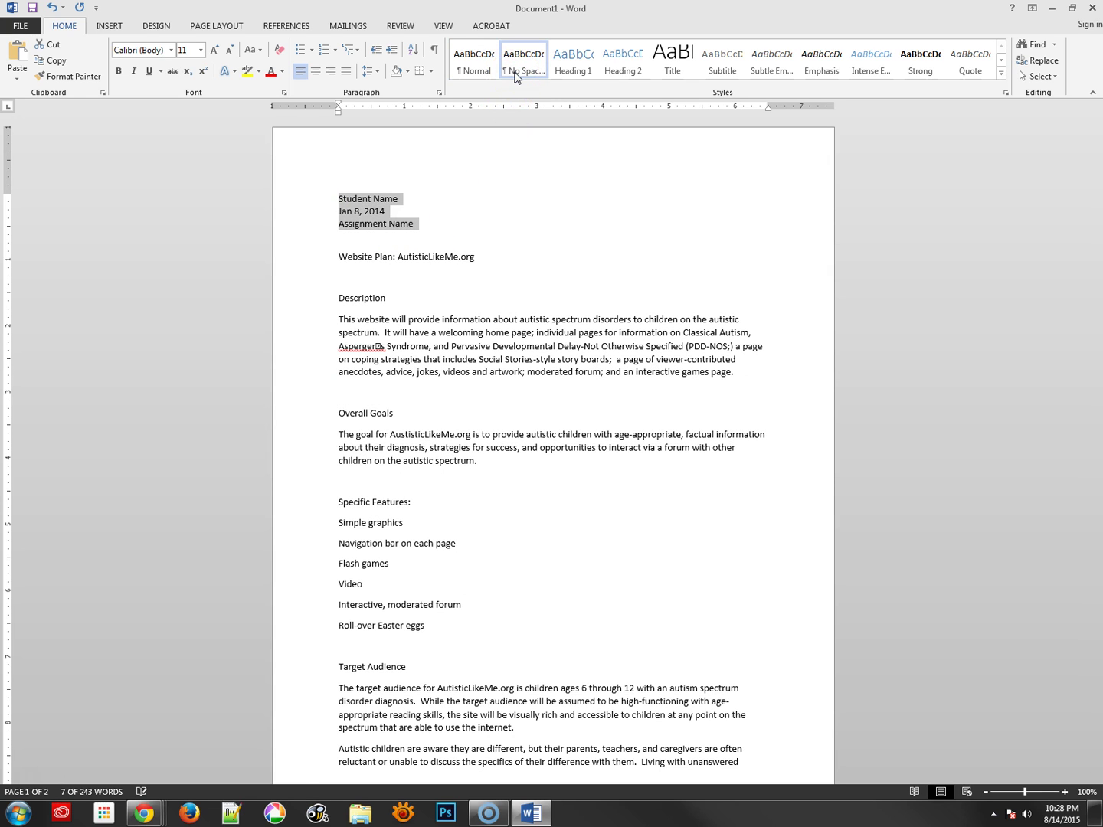
pyautogui.click(332, 73)
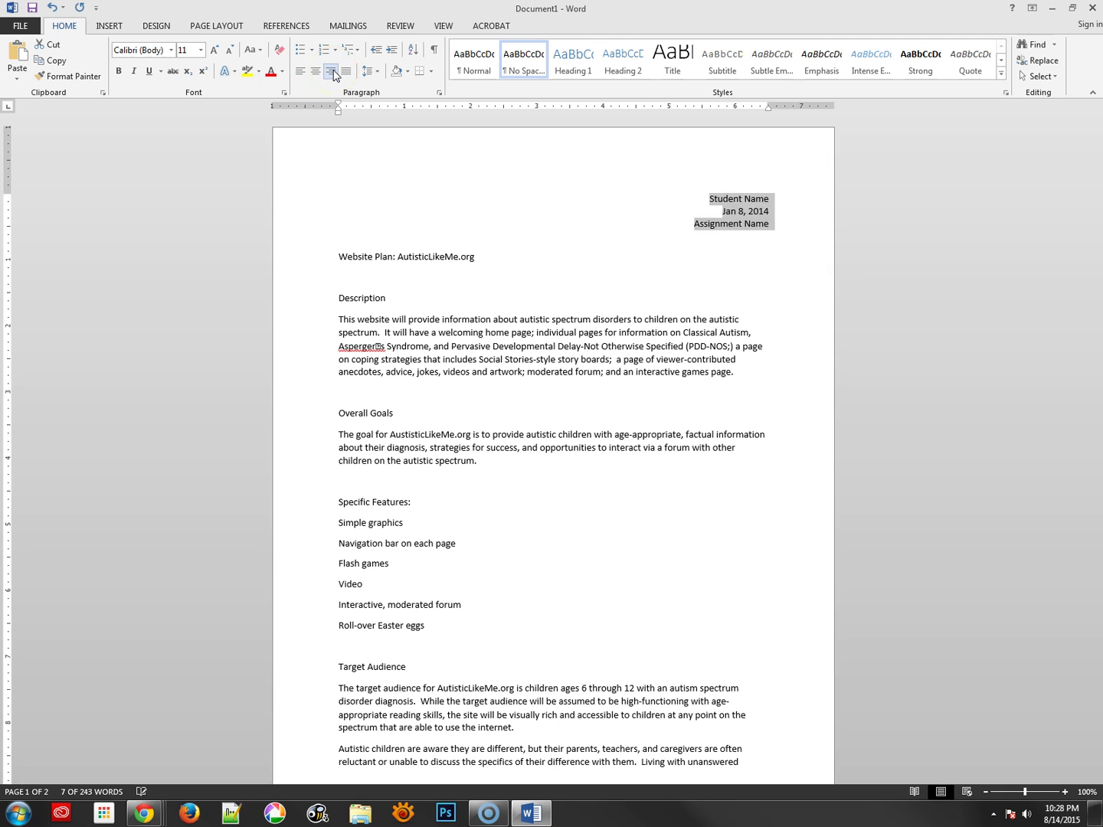
# Step: Title the Website Plan line, make Description a Heading 1, and remove the blank line below the title
pyautogui.click(355, 258)
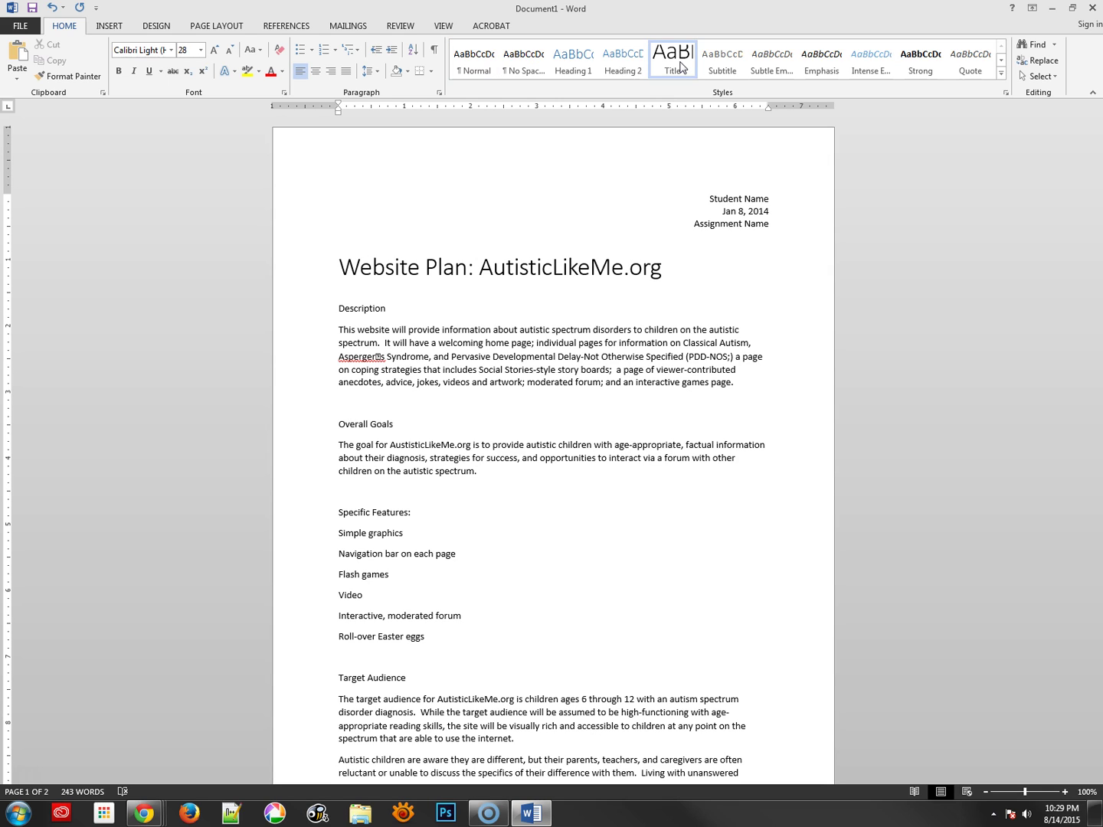
pyautogui.click(361, 308)
pyautogui.click(571, 65)
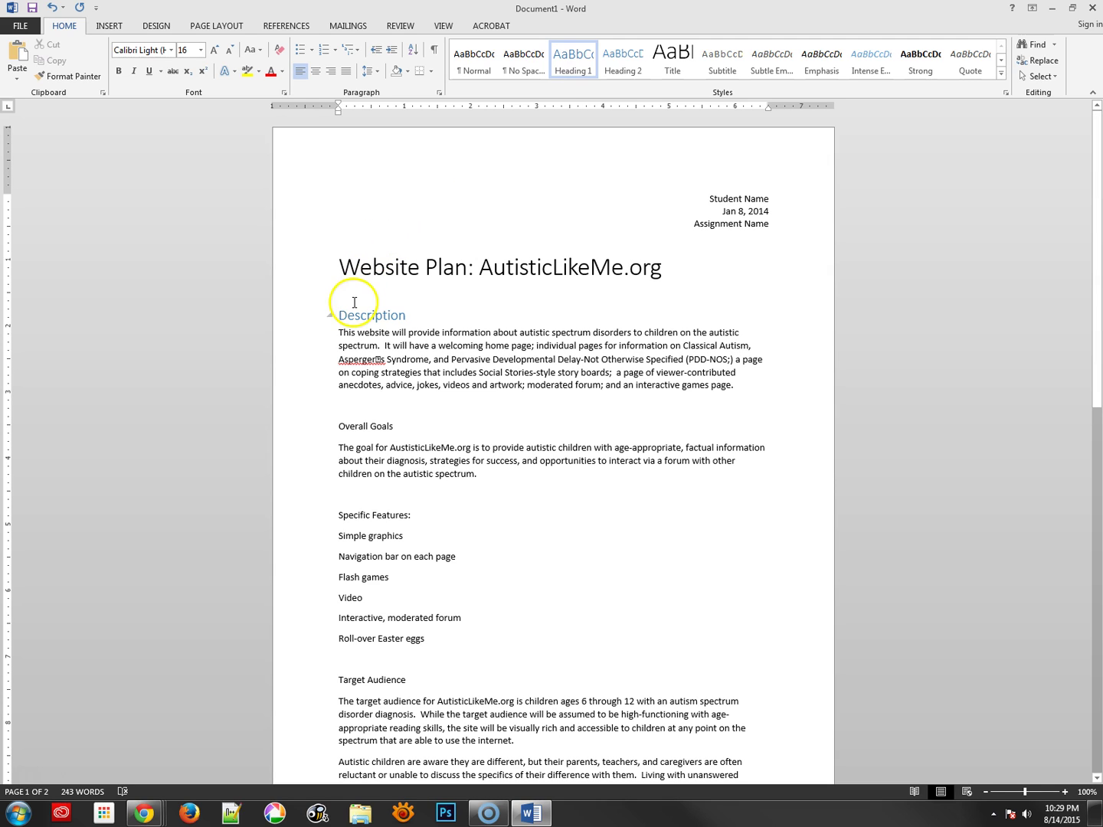
pyautogui.click(353, 242)
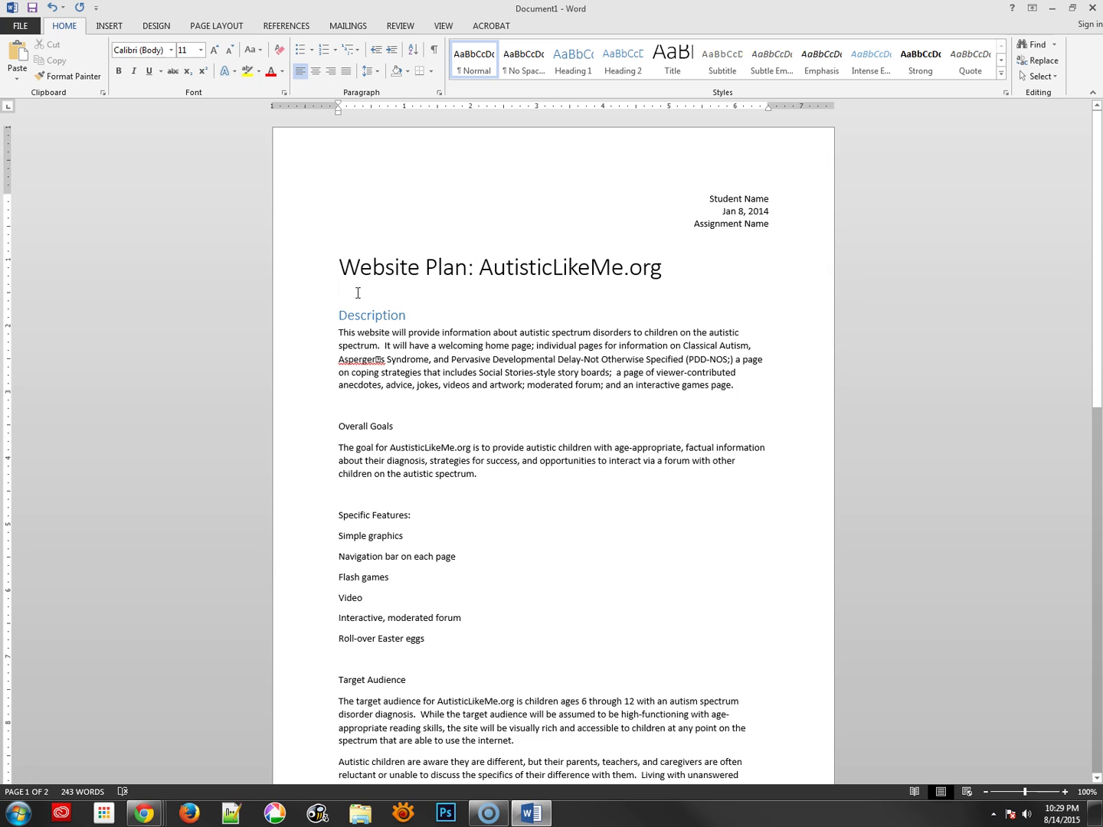
pyautogui.press('BackSpace')
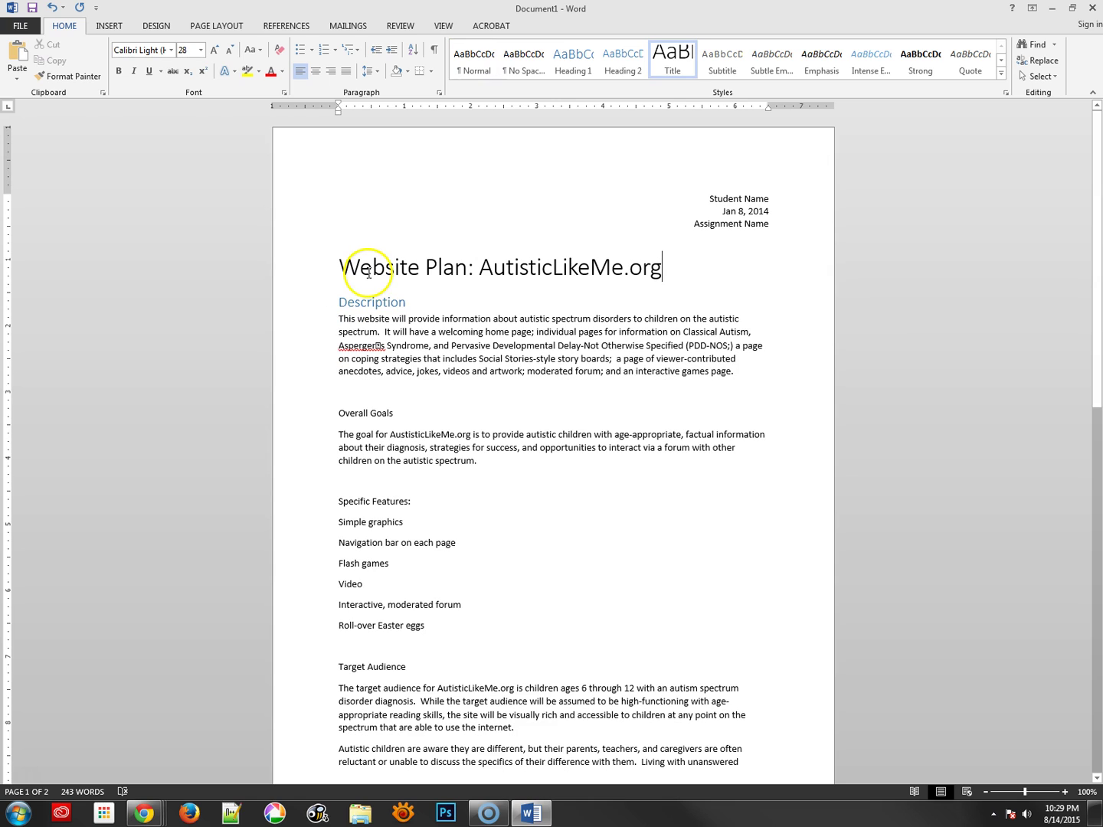
pyautogui.click(374, 302)
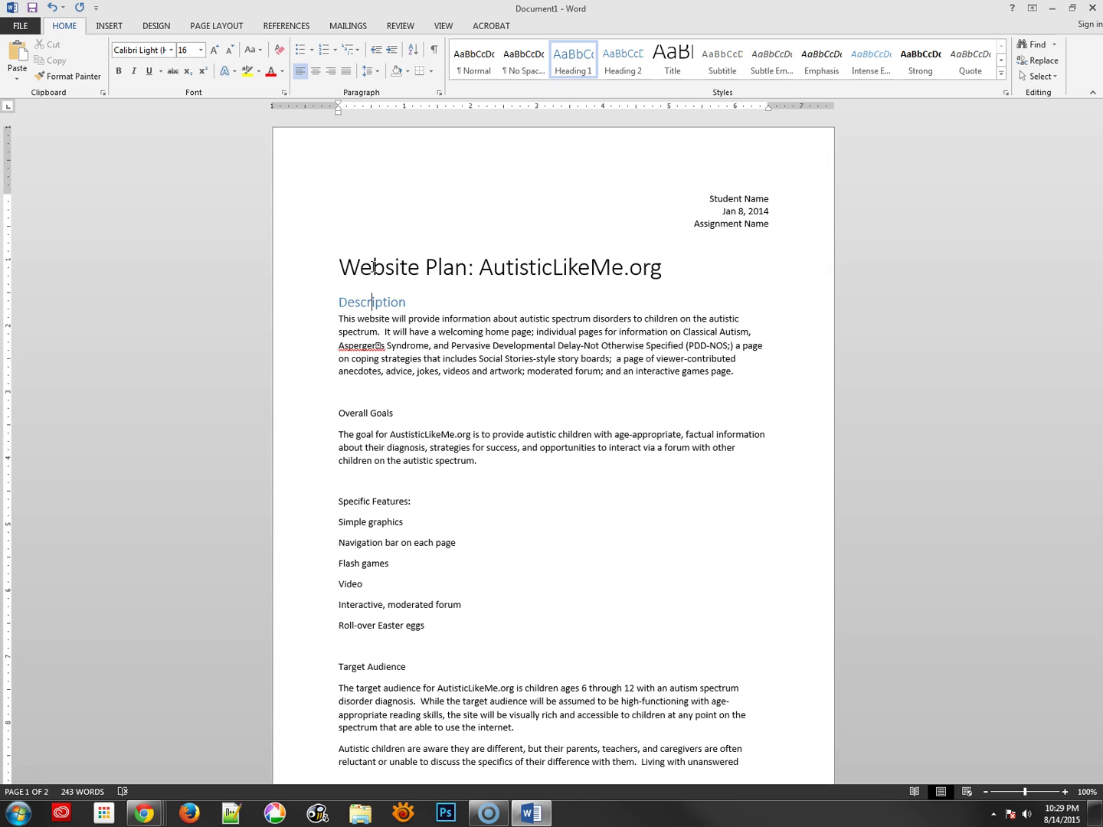
pyautogui.doubleClick(380, 303)
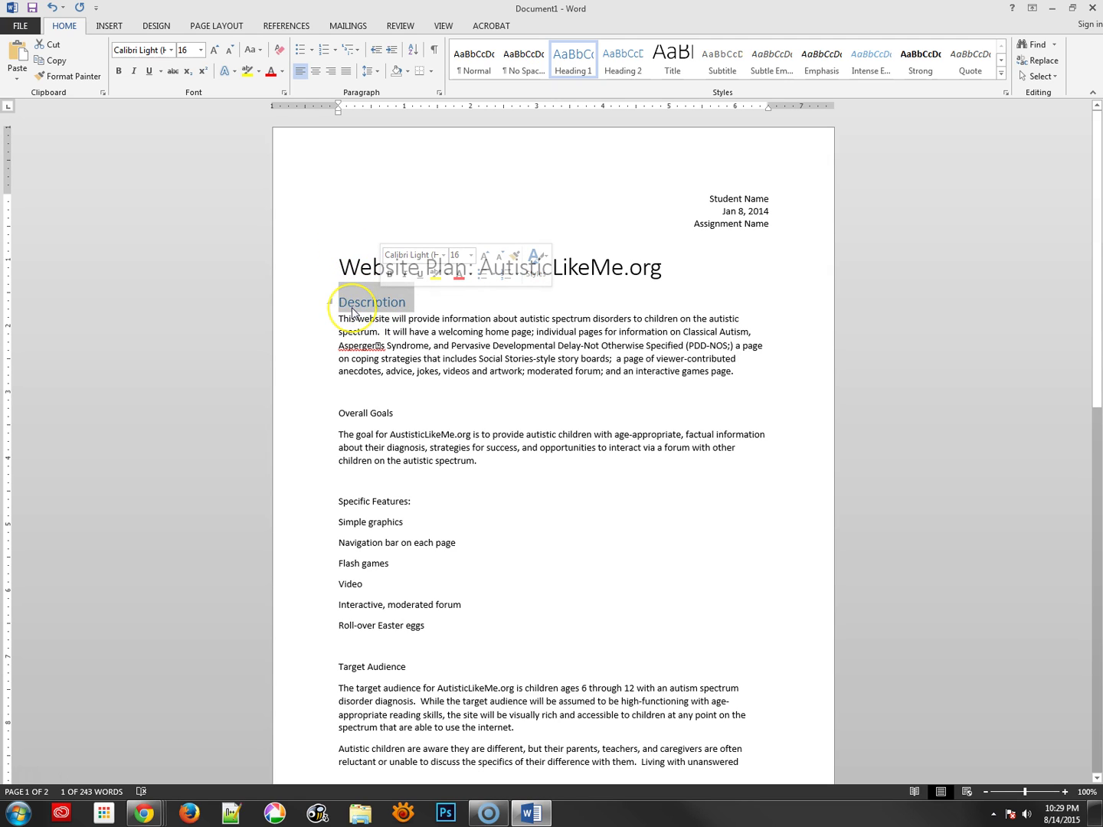
pyautogui.click(352, 308)
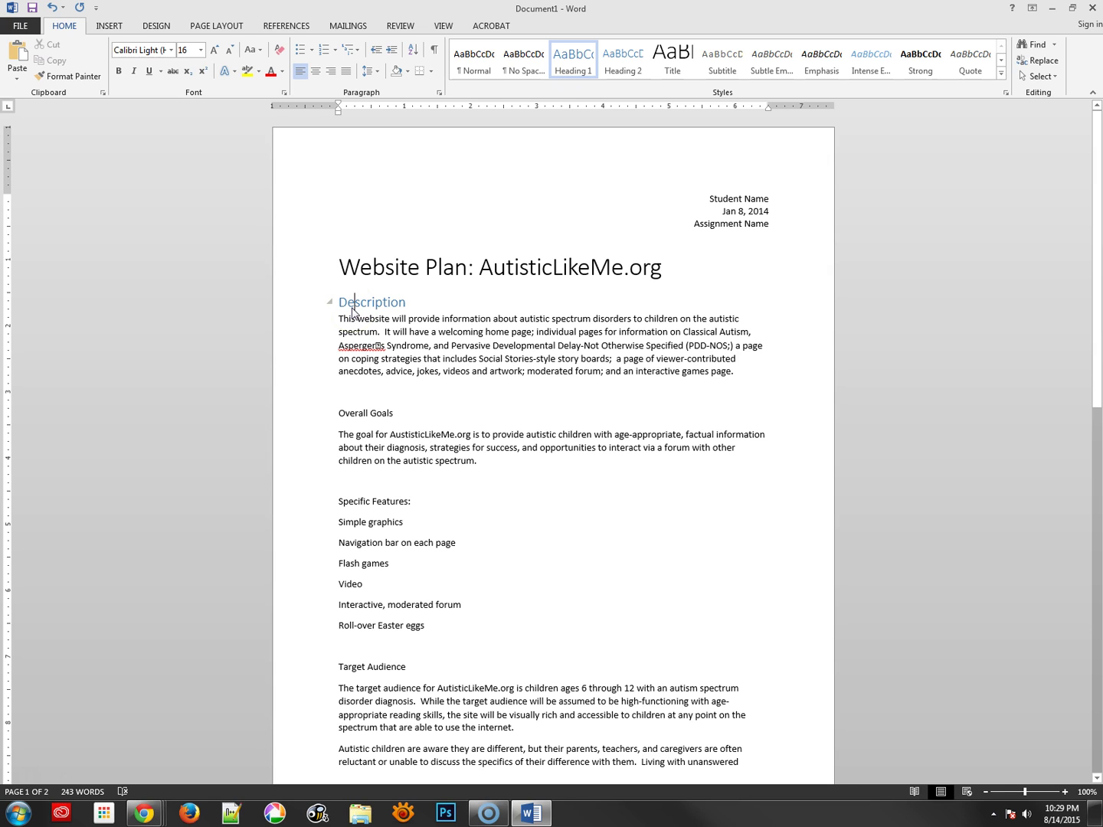
# Step: Make Overall Goals and Specific Features Heading 1, deleting the empty lines above them
pyautogui.click(384, 395)
pyautogui.press('Return')
pyautogui.press('Return')
pyautogui.press('BackSpace')
pyautogui.press('BackSpace')
pyautogui.press('BackSpace')
pyautogui.press('BackSpace')
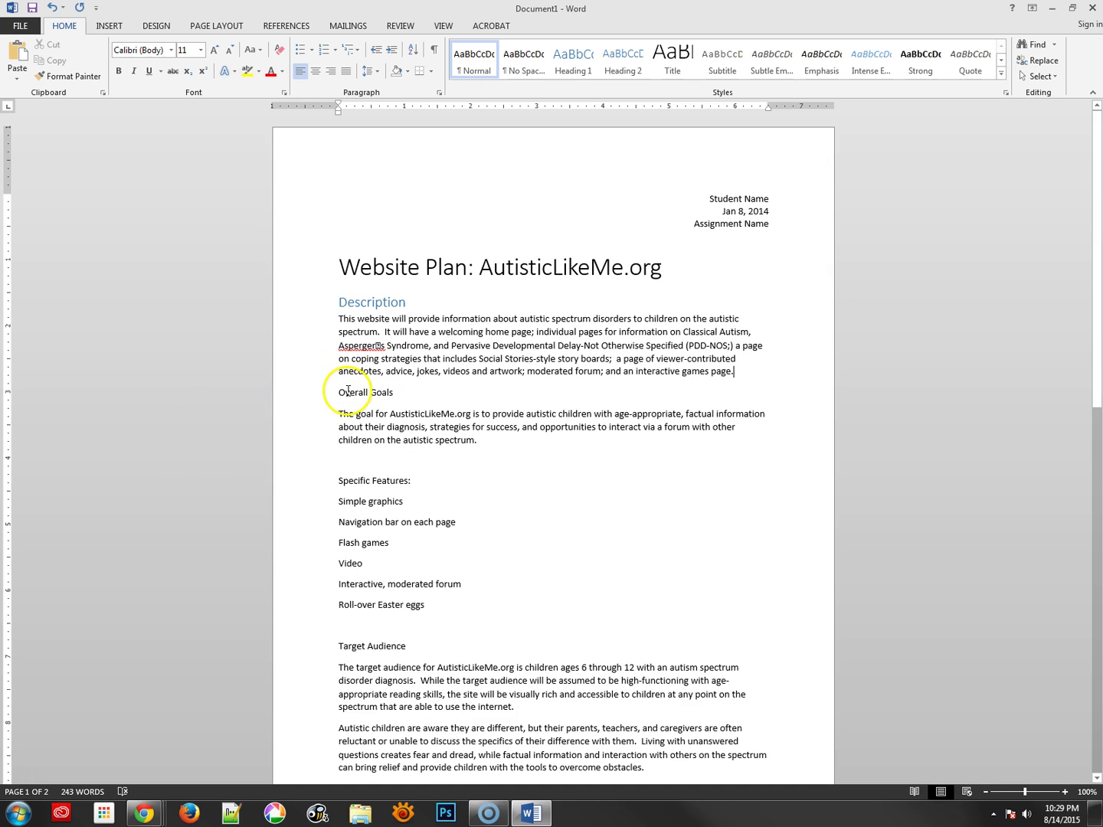
pyautogui.click(348, 392)
pyautogui.click(574, 57)
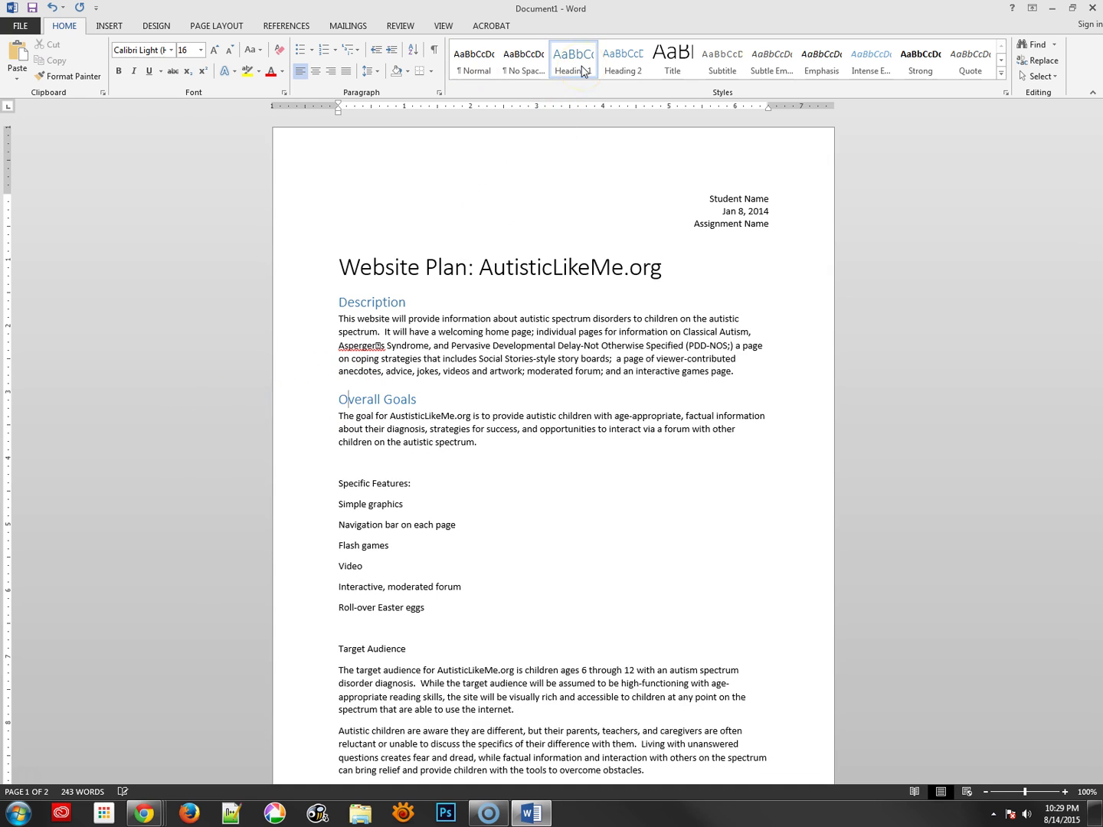
pyautogui.click(372, 478)
pyautogui.click(573, 58)
pyautogui.click(401, 458)
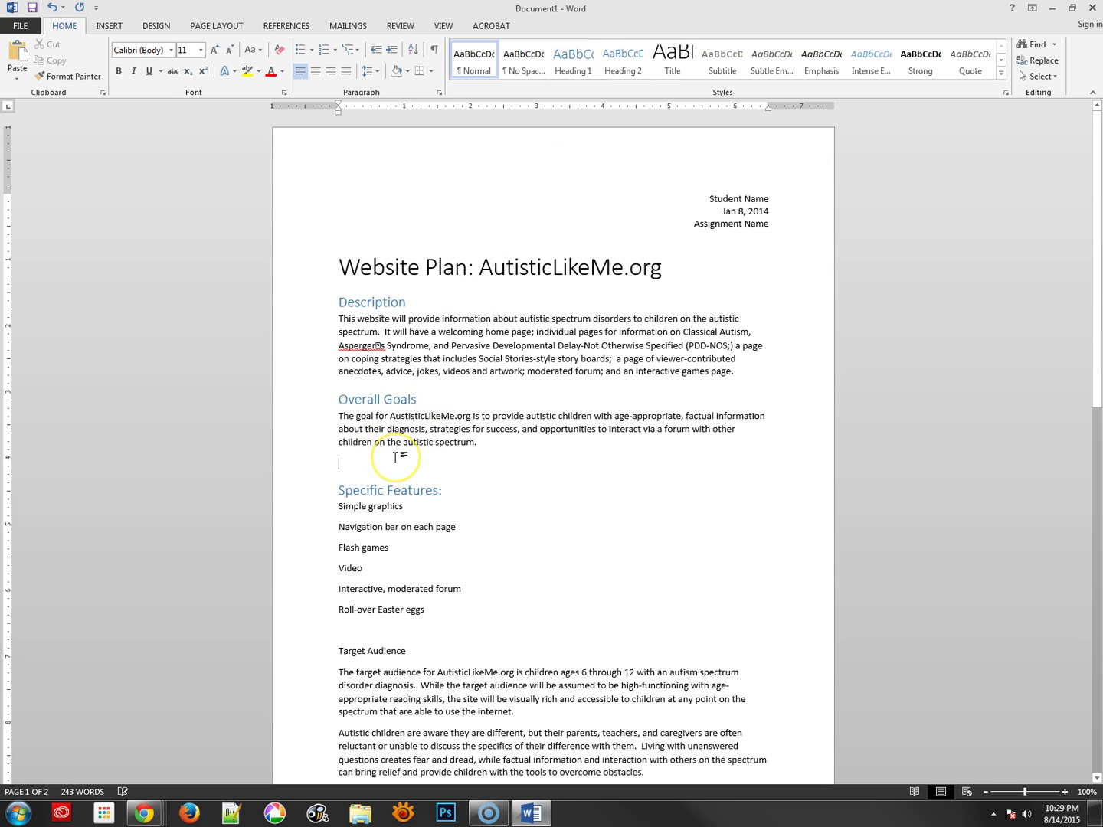
pyautogui.press('BackSpace')
pyautogui.moveTo(362, 486); pyautogui.dragTo(396, 589)
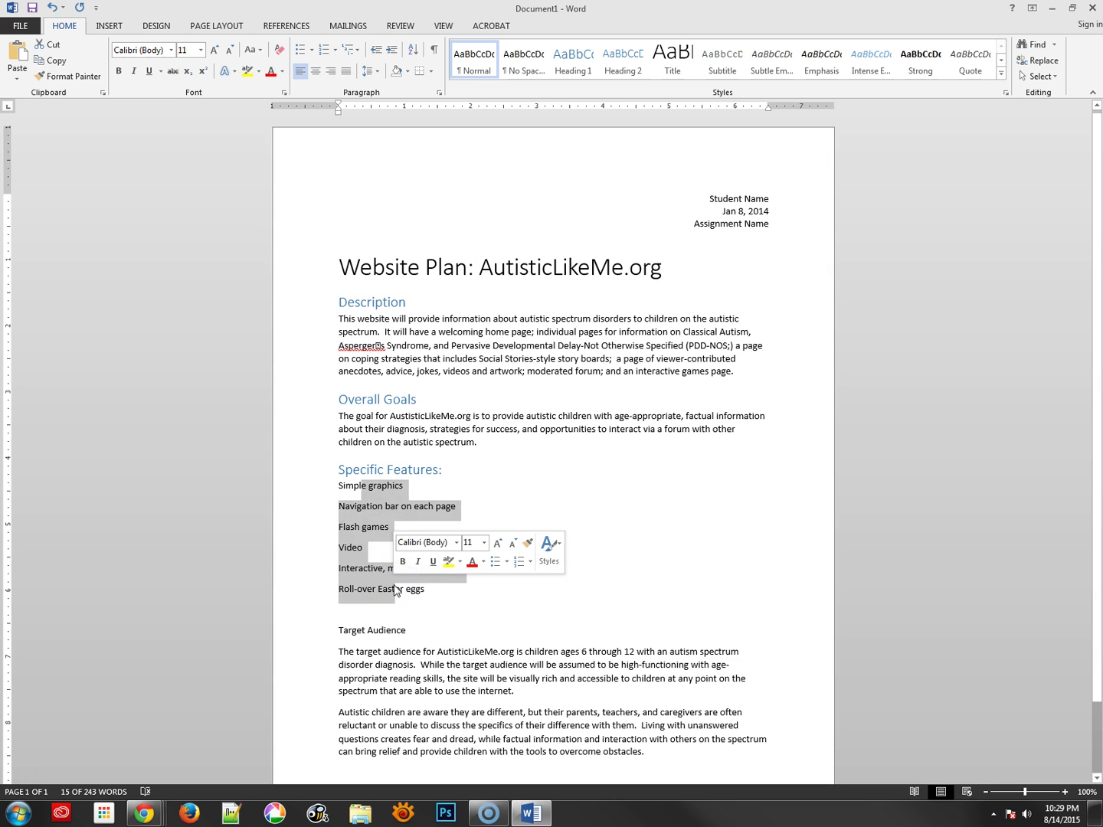
pyautogui.click(299, 54)
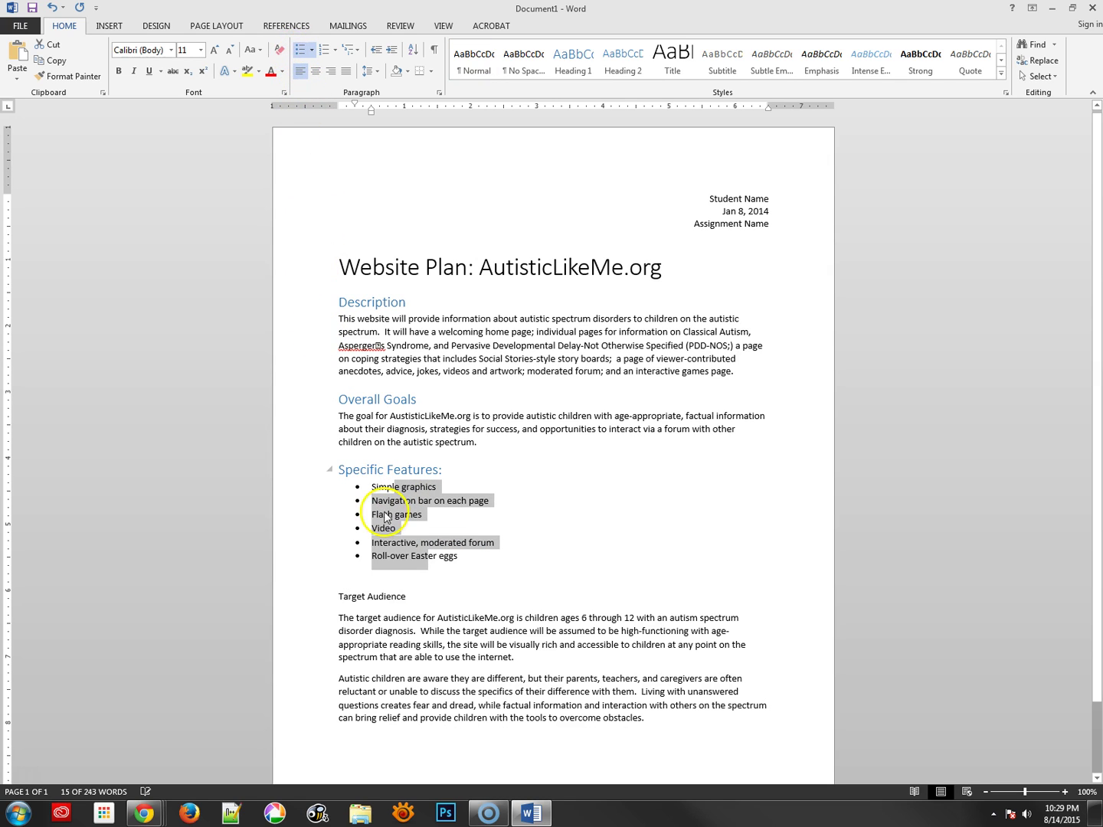
pyautogui.click(365, 581)
pyautogui.press('BackSpace')
pyautogui.click(368, 580)
pyautogui.click(573, 59)
pyautogui.moveTo(371, 630); pyautogui.dragTo(475, 712)
pyautogui.click(469, 700)
pyautogui.click(437, 737)
pyautogui.press('Return')
pyautogui.scroll(-2, 428, 739)
pyautogui.press('BackSpace')
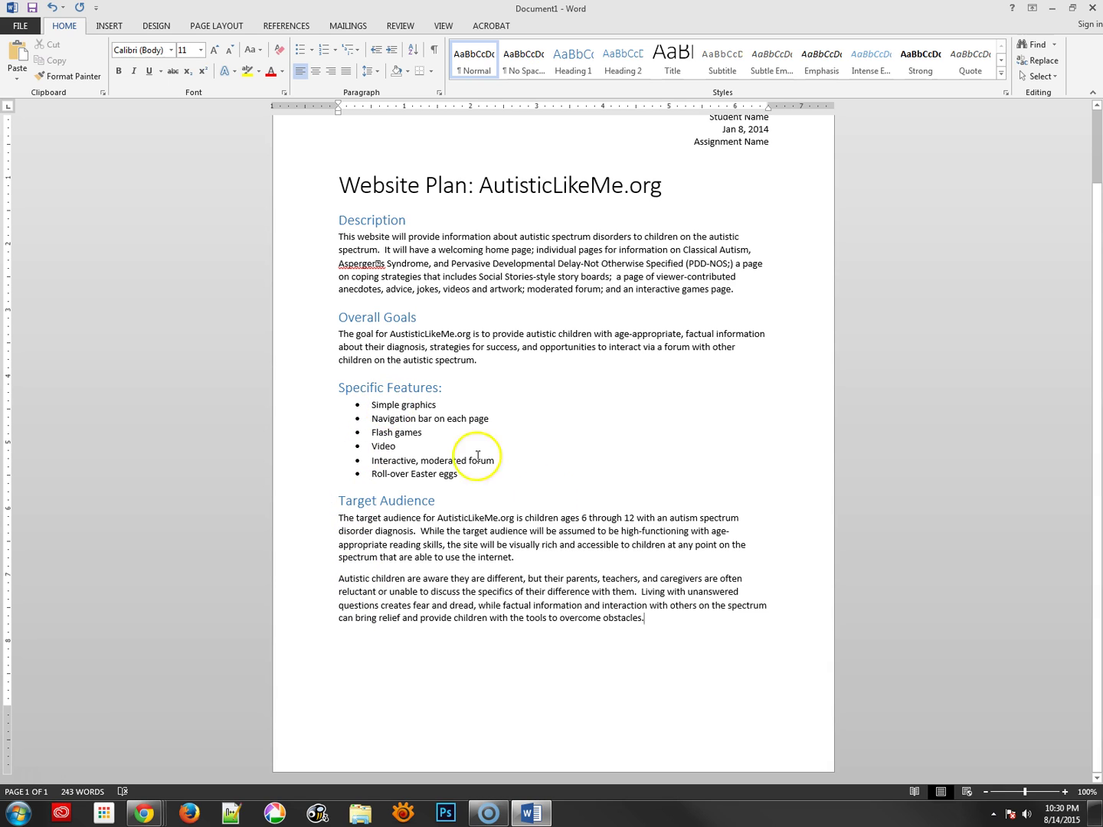
pyautogui.scroll(2, 547, 497)
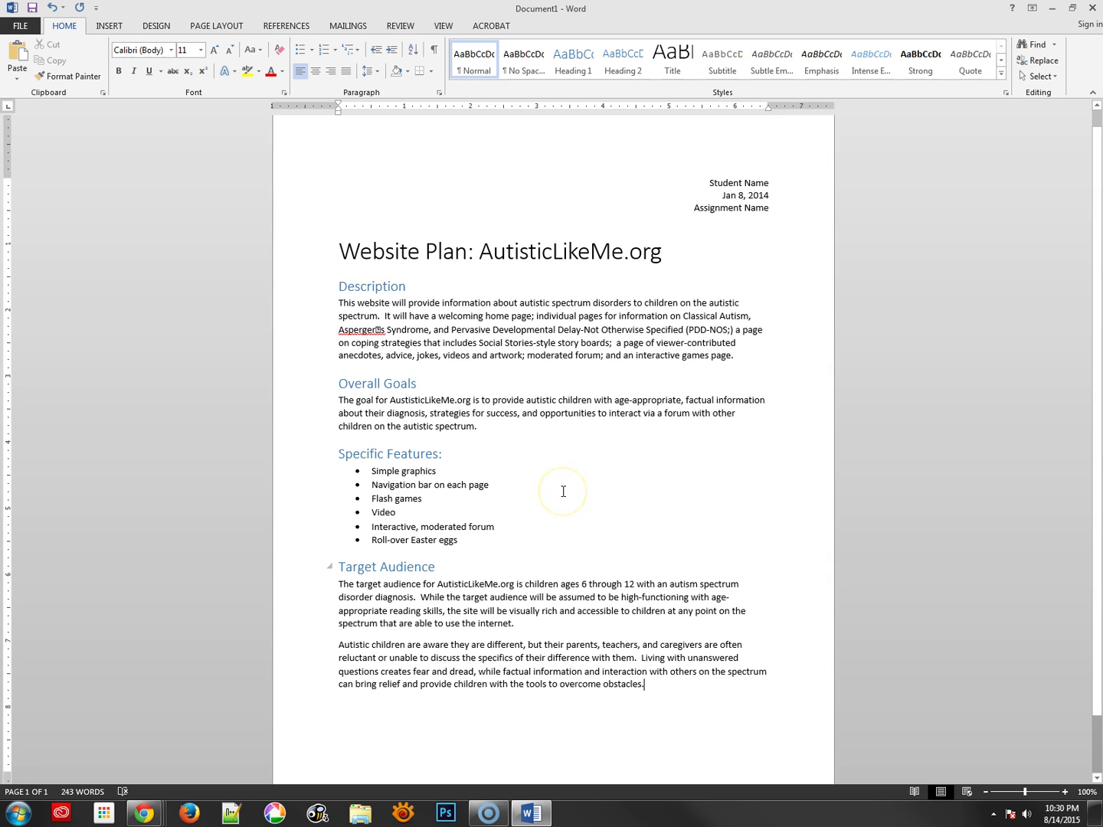
pyautogui.click(383, 286)
pyautogui.click(396, 375)
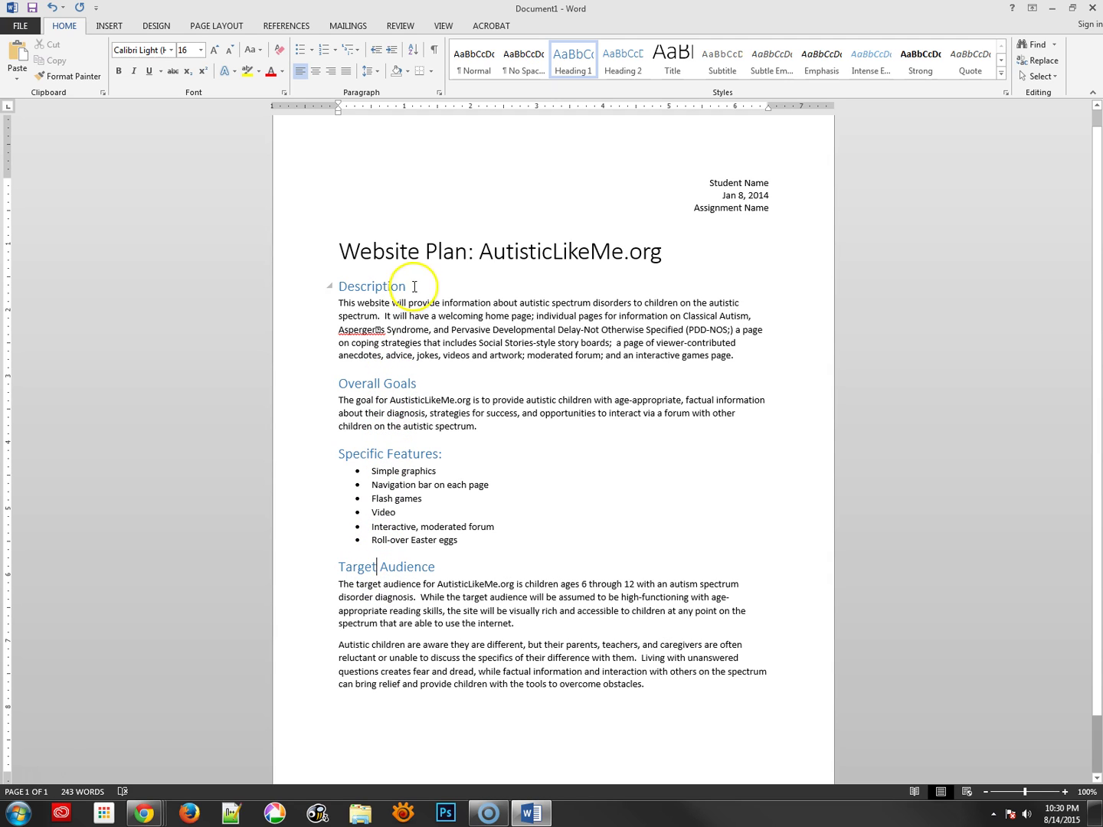
pyautogui.click(410, 329)
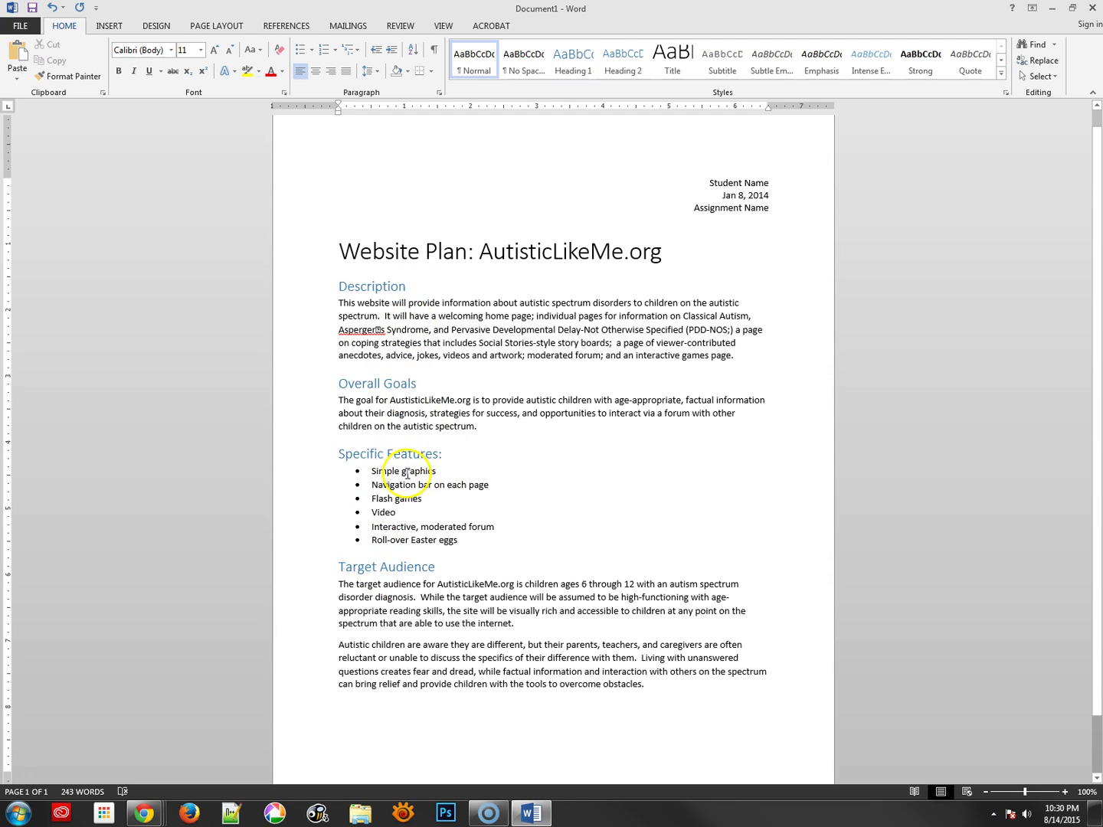
pyautogui.moveTo(402, 471); pyautogui.dragTo(440, 542)
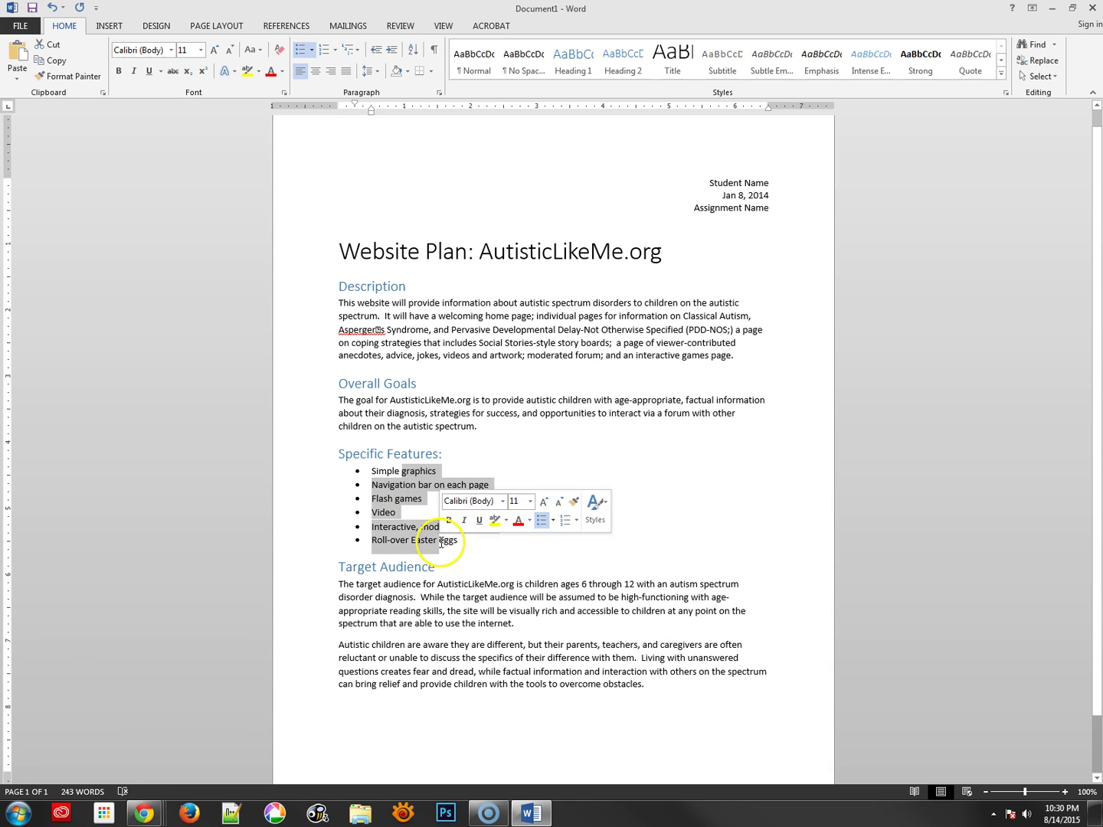
pyautogui.click(366, 335)
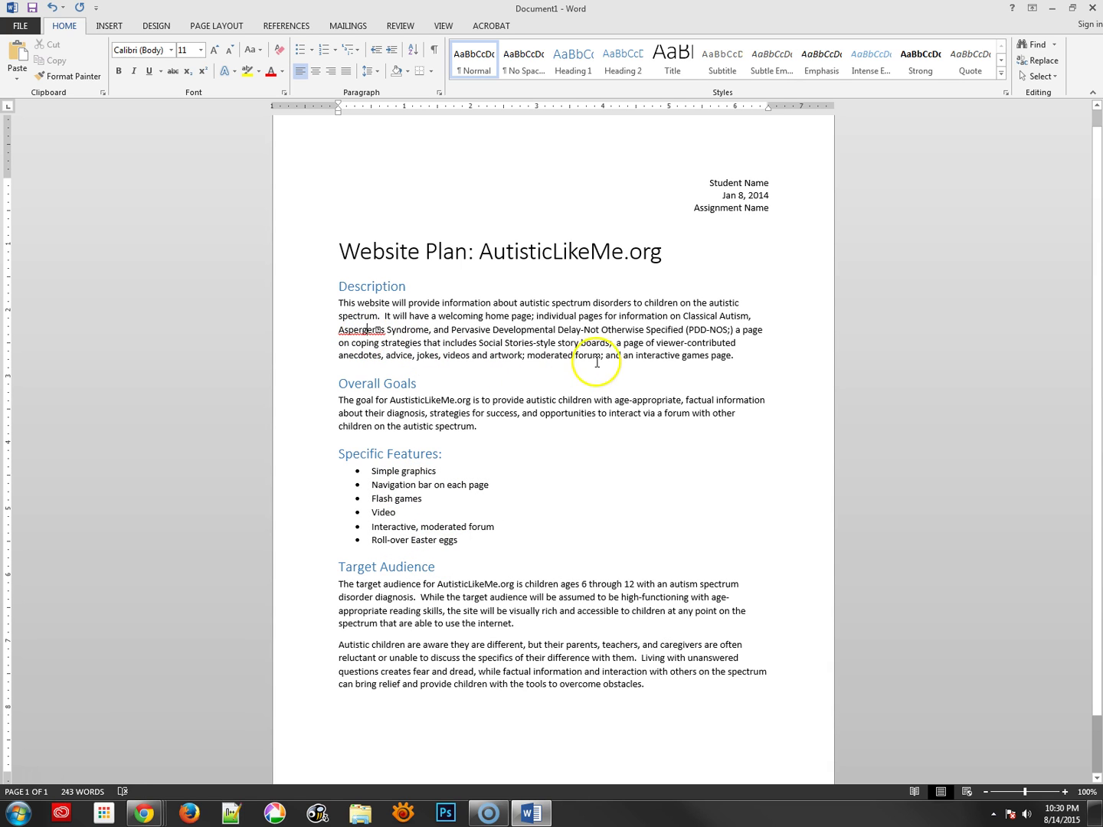
# Step: Replace the broken apostrophe in Asperger's with a proper one
pyautogui.keyDown('ctrl'); pyautogui.scroll(3, 597, 363); pyautogui.keyUp('ctrl')
pyautogui.click(611, 387)
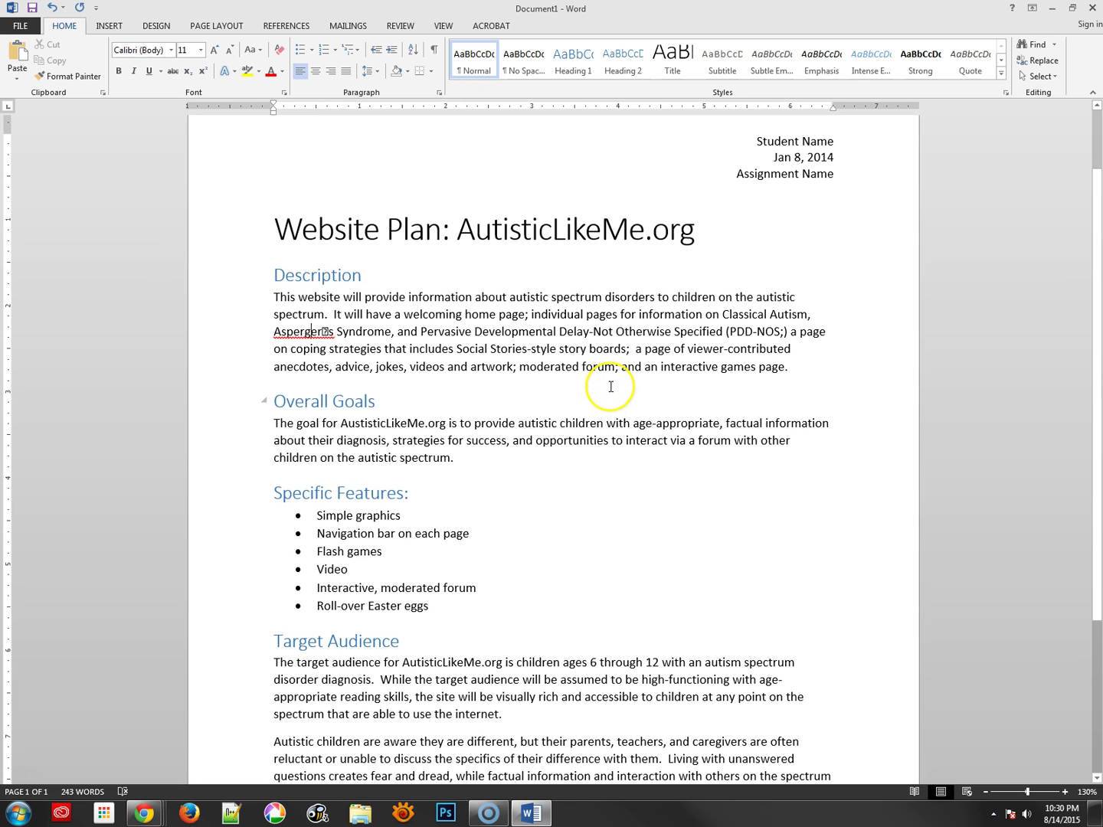
pyautogui.scroll(1, 610, 387)
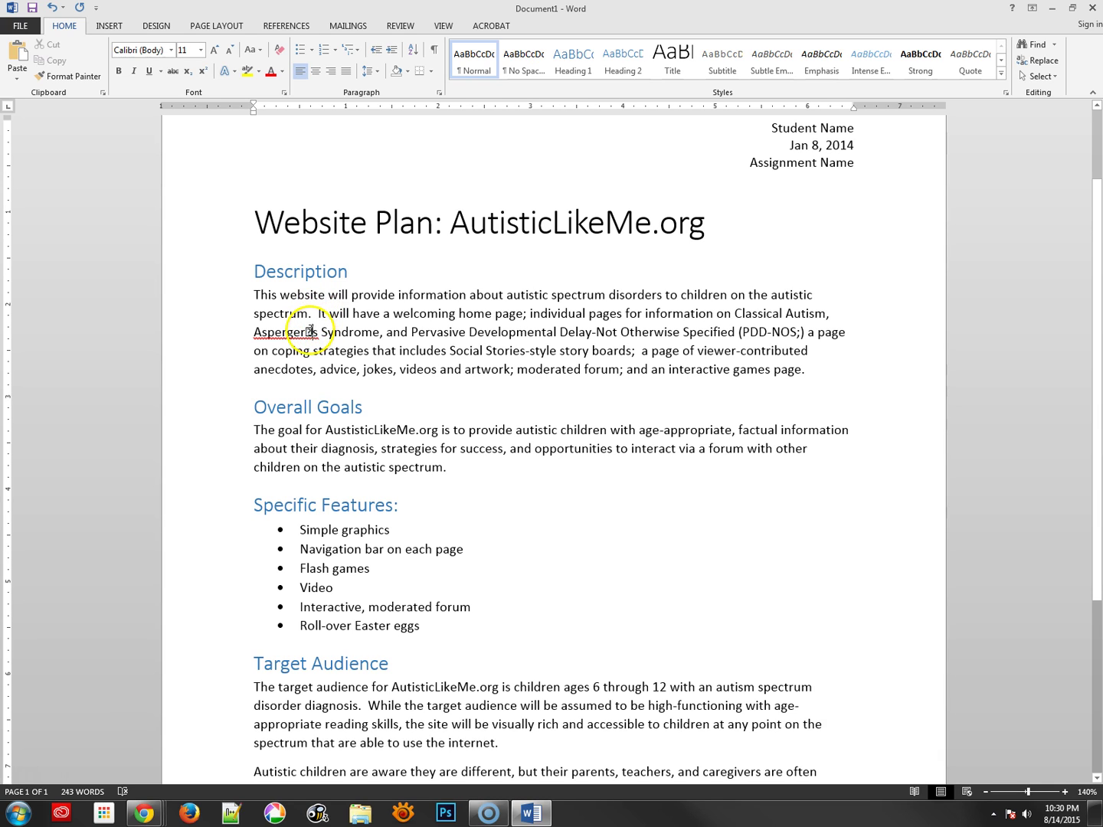
pyautogui.doubleClick(309, 331)
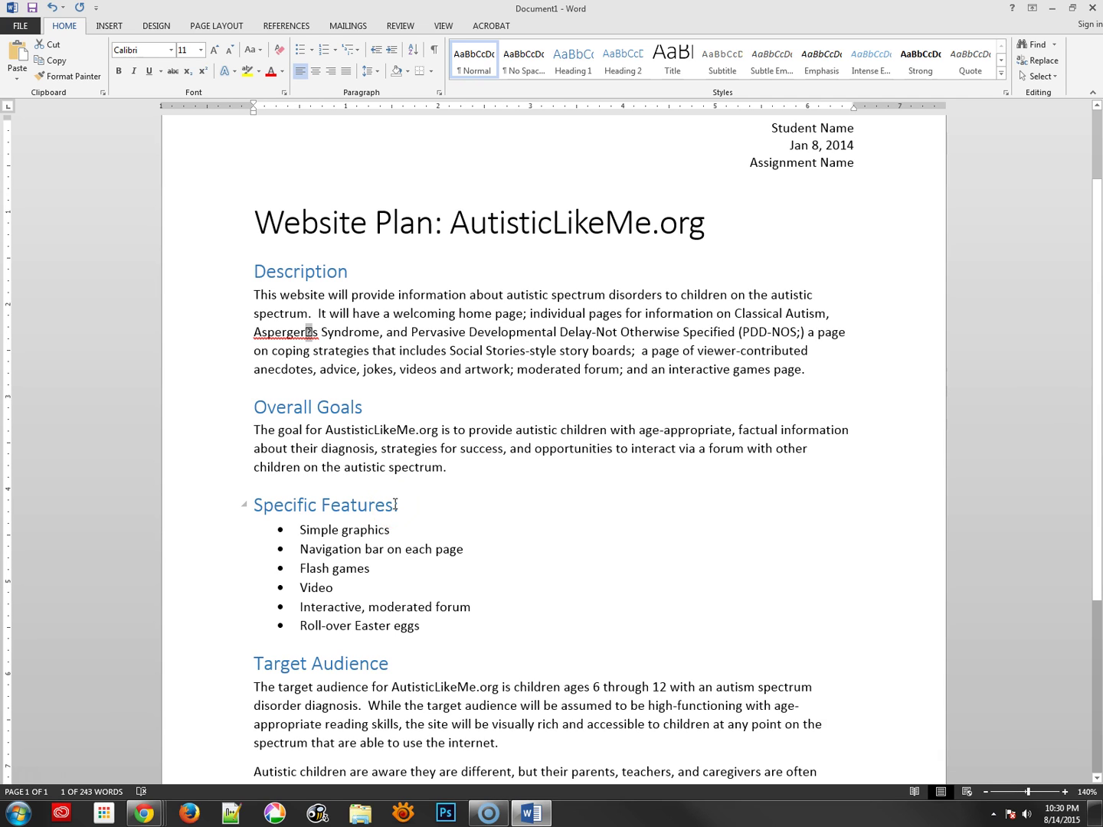
pyautogui.write("'")
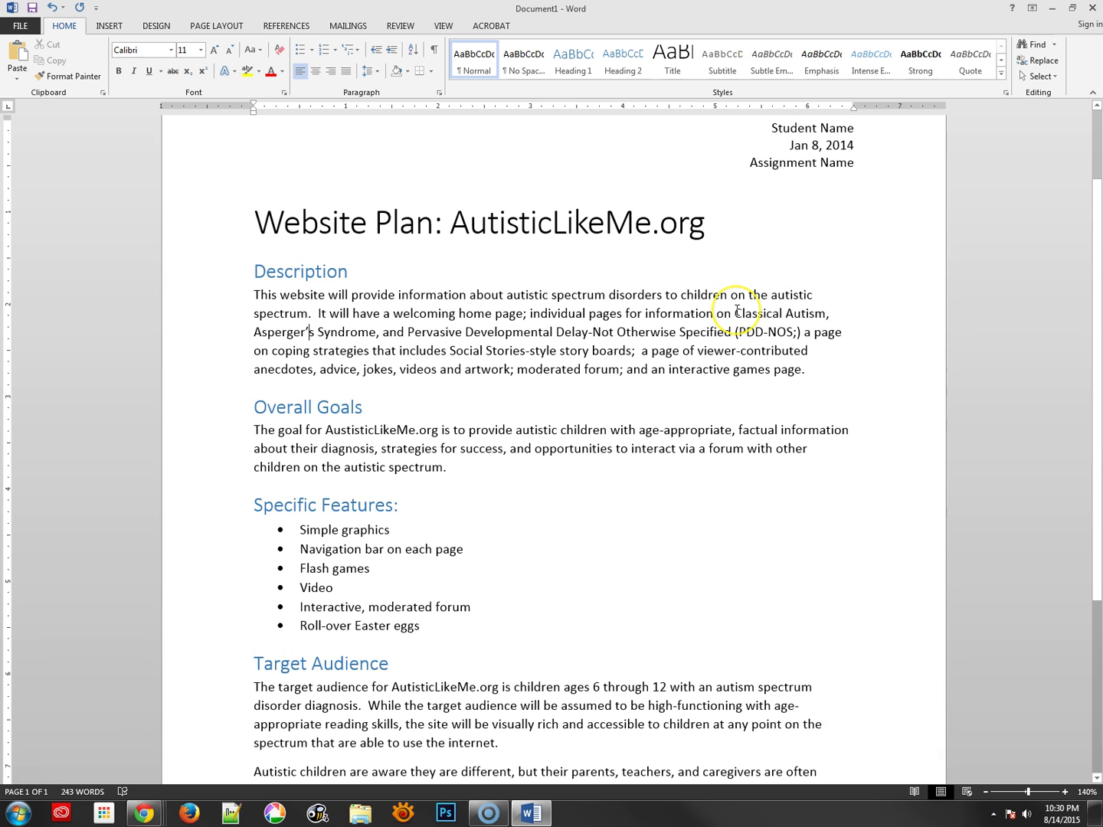
# Step: Bold Classical Autism, Asperger's Syndrome and Pervasive Developmental Delay-Not Otherwise Specified
pyautogui.moveTo(735, 313); pyautogui.dragTo(825, 321)
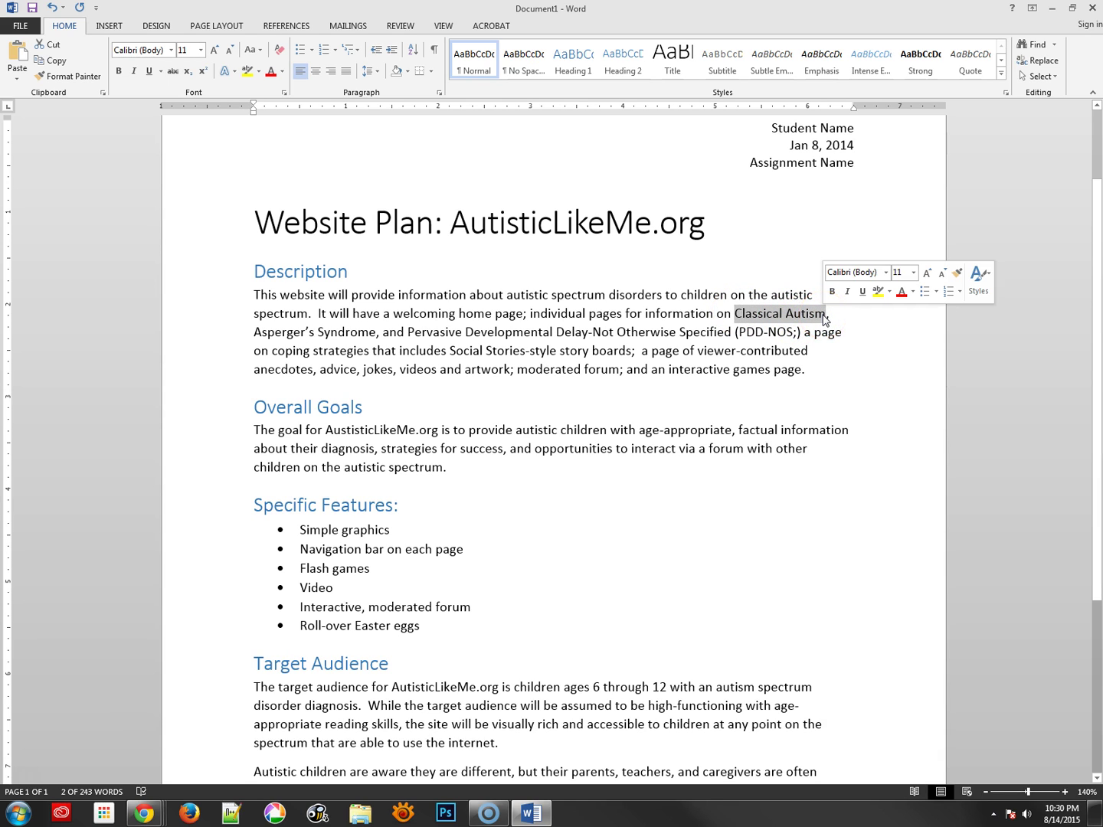
pyautogui.click(833, 292)
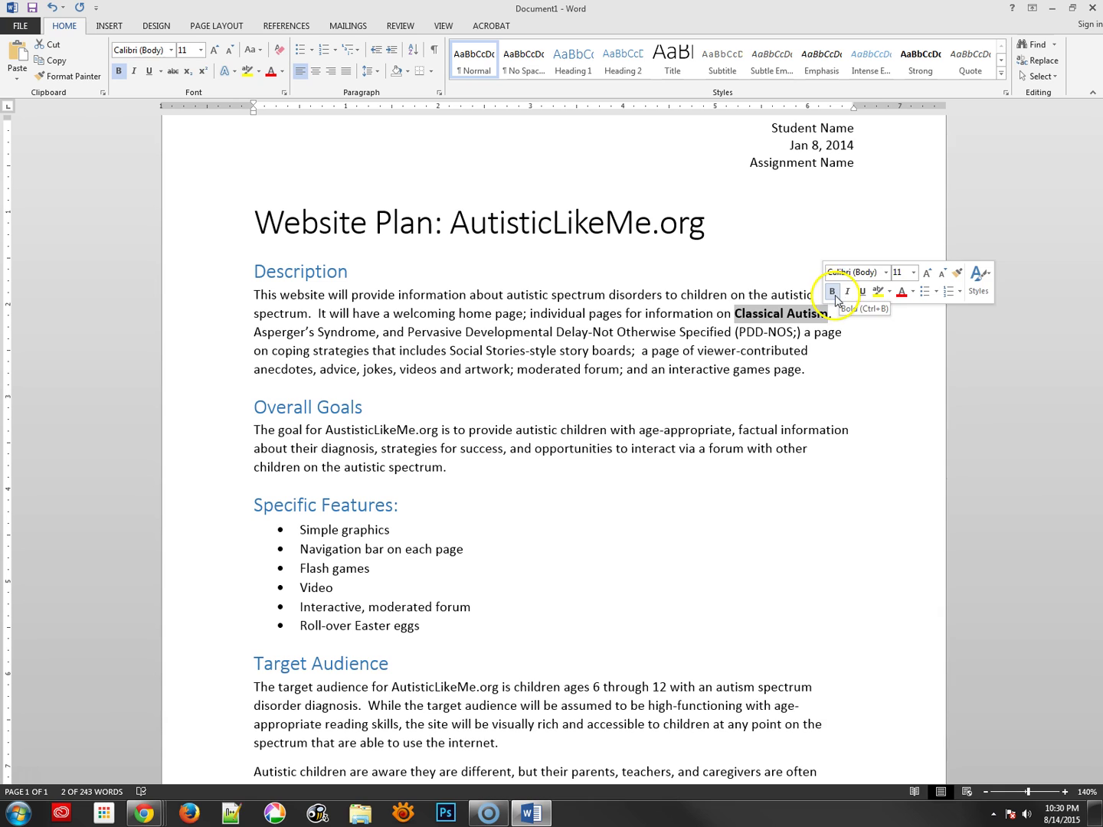
pyautogui.moveTo(252, 332); pyautogui.dragTo(376, 331)
pyautogui.hotkey('ctrl', 'b')
pyautogui.hotkey('ctrl', 'b')
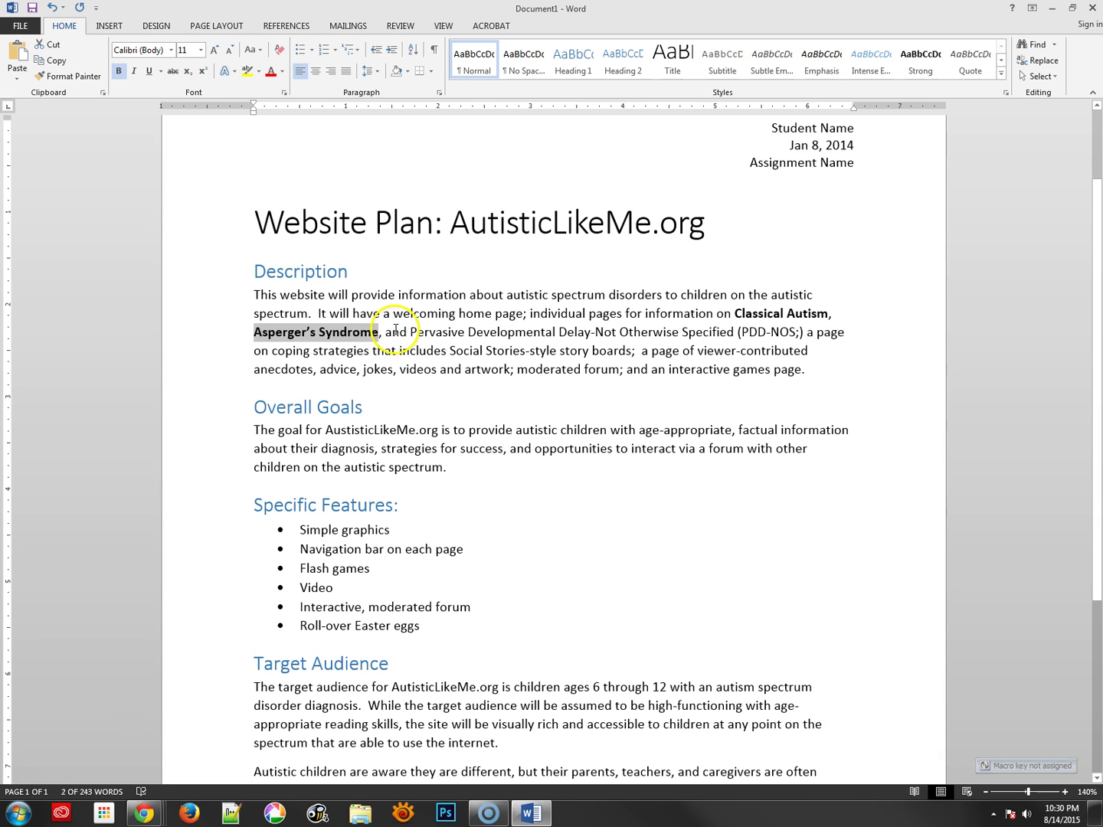
pyautogui.moveTo(410, 329); pyautogui.dragTo(741, 331)
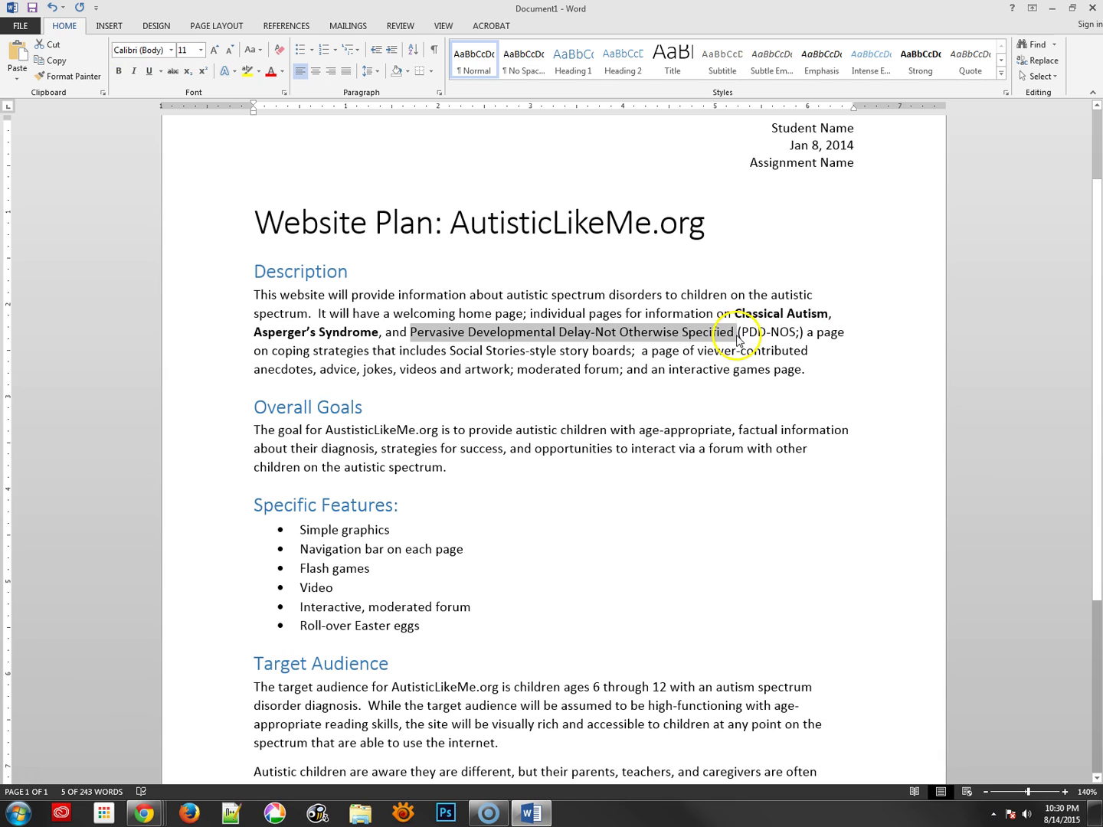
pyautogui.hotkey('ctrl', 'b')
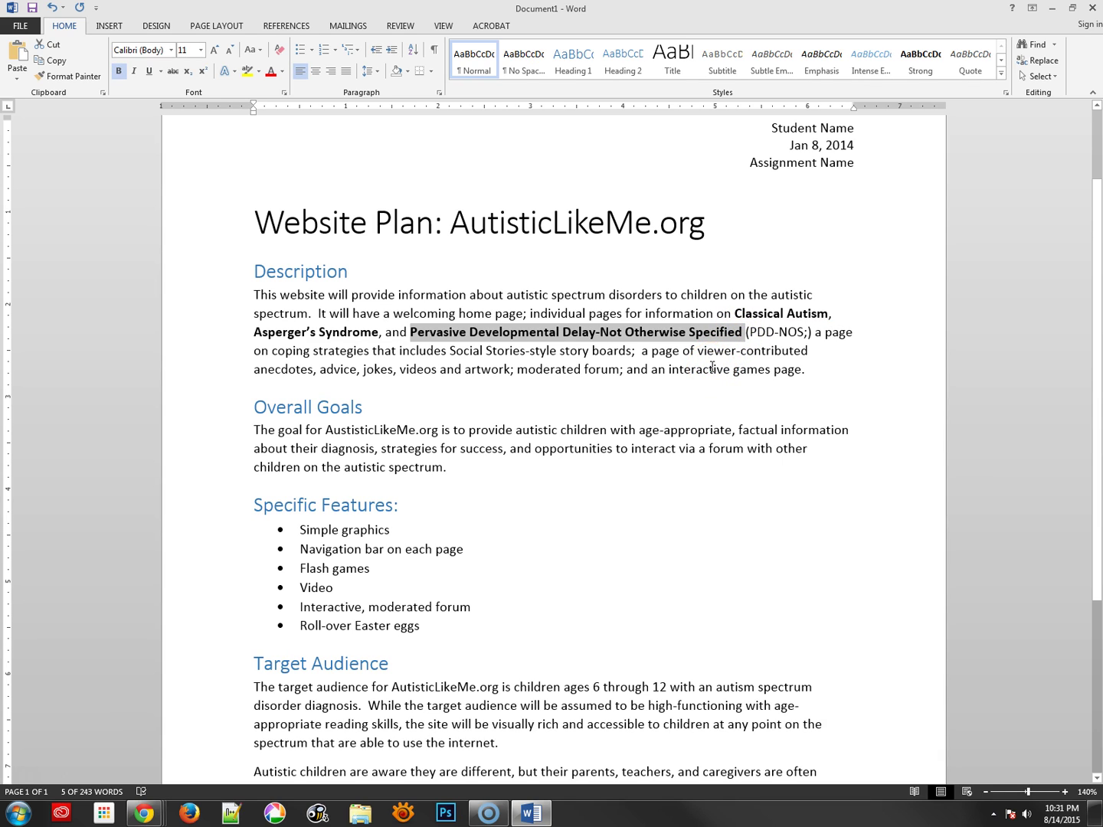
pyautogui.click(712, 368)
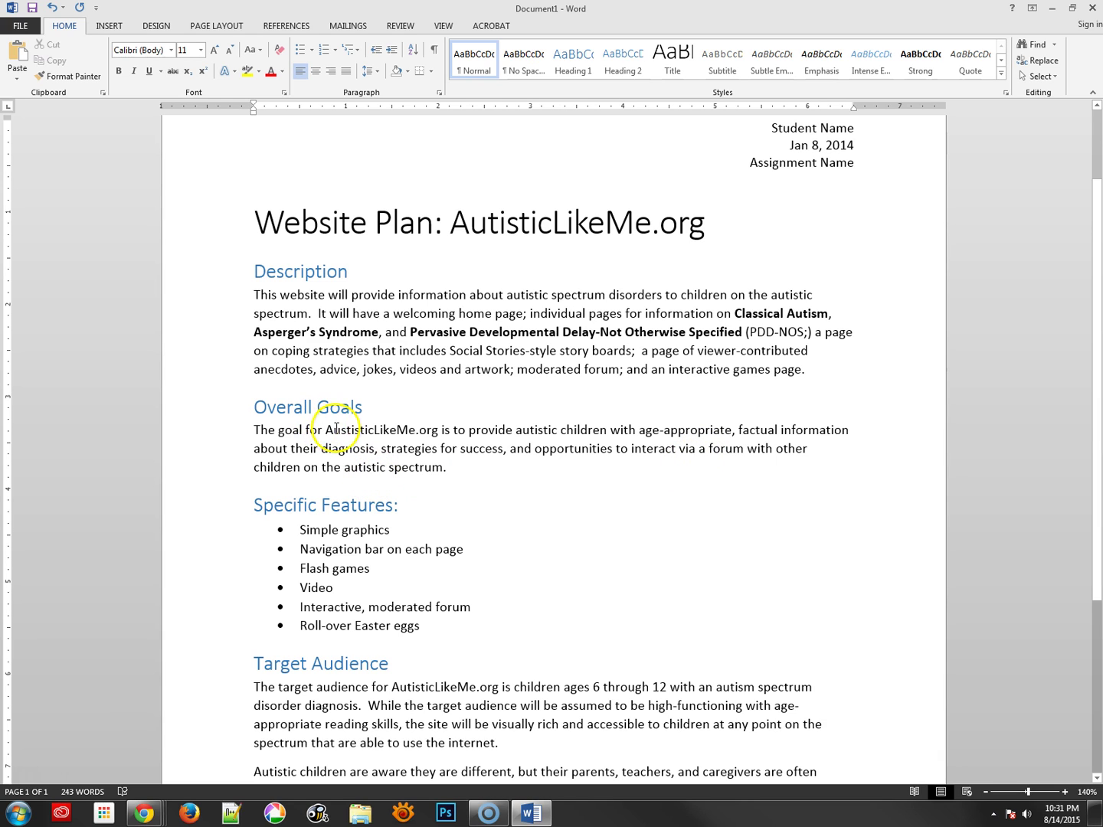
pyautogui.moveTo(328, 430); pyautogui.dragTo(435, 432)
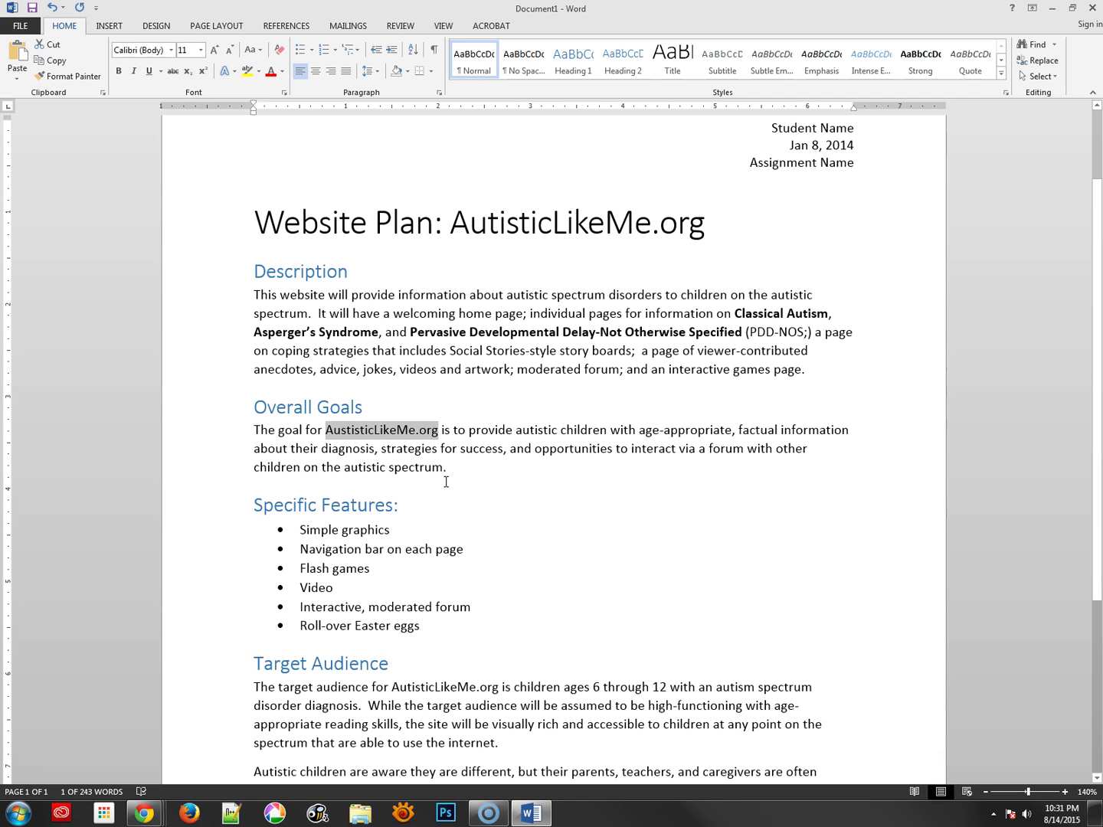
pyautogui.rightClick(389, 433)
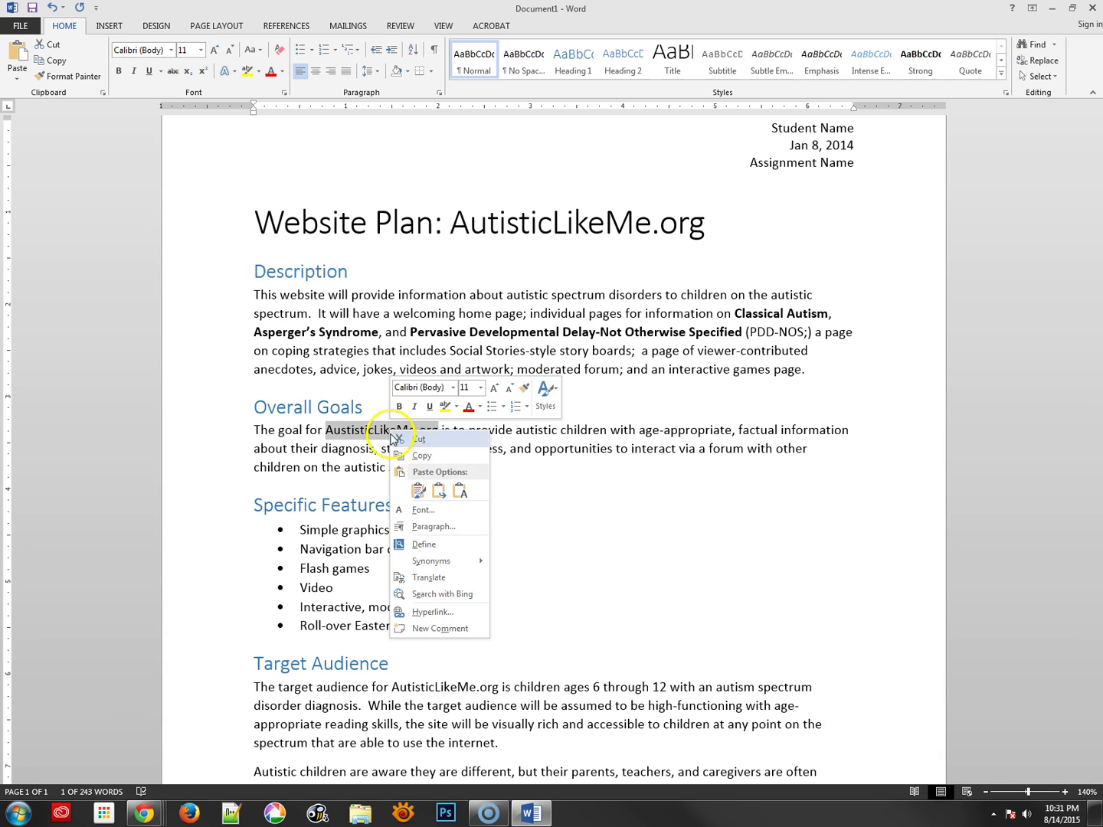
pyautogui.click(436, 613)
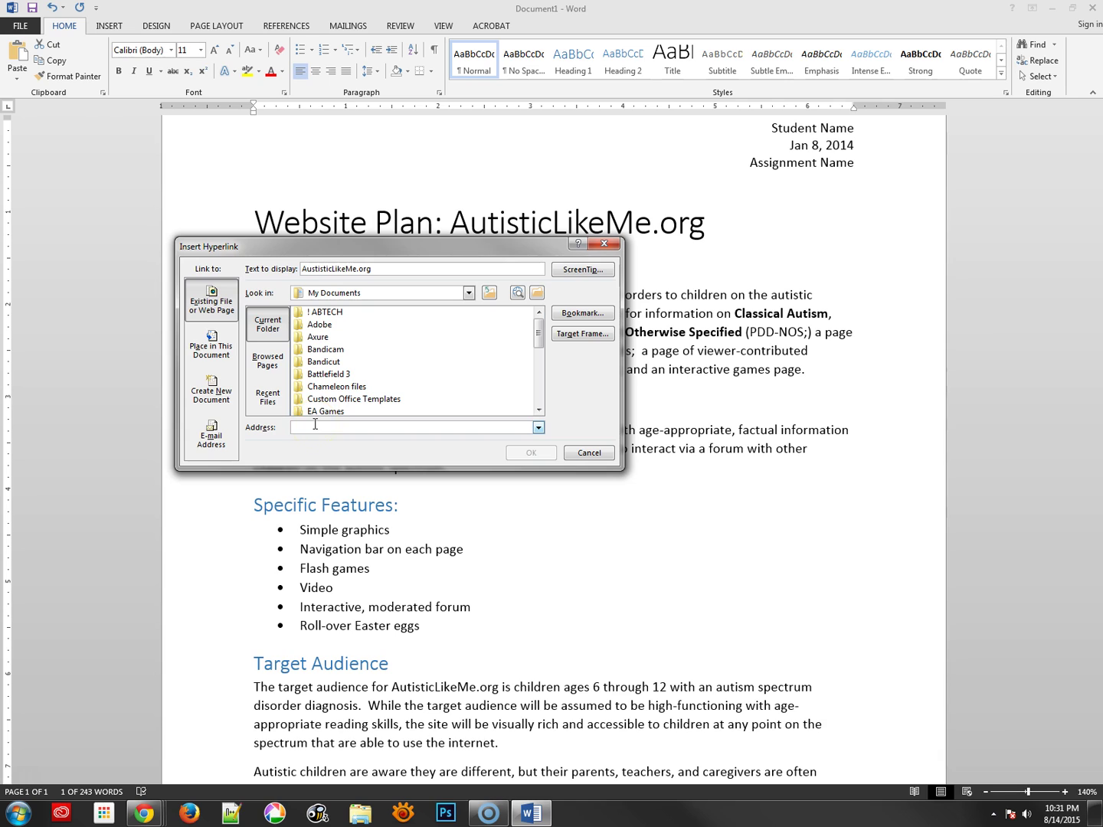
pyautogui.write('http:')
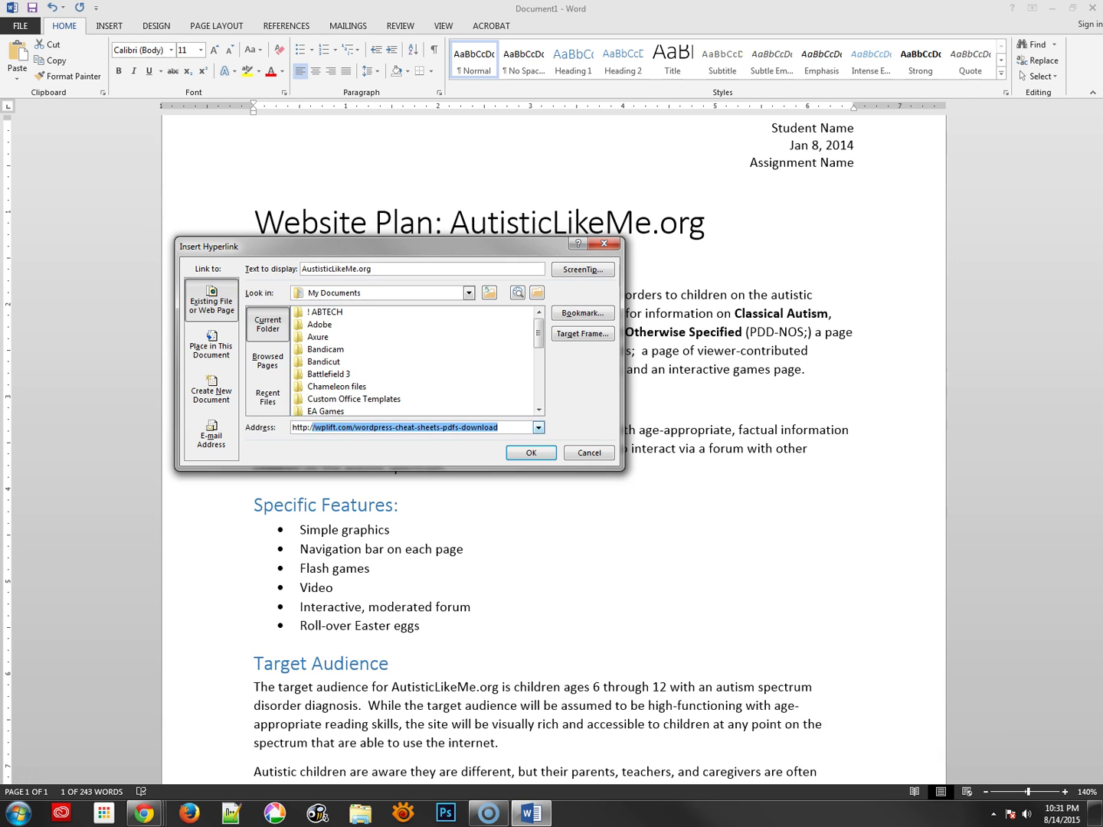
pyautogui.write('//auti')
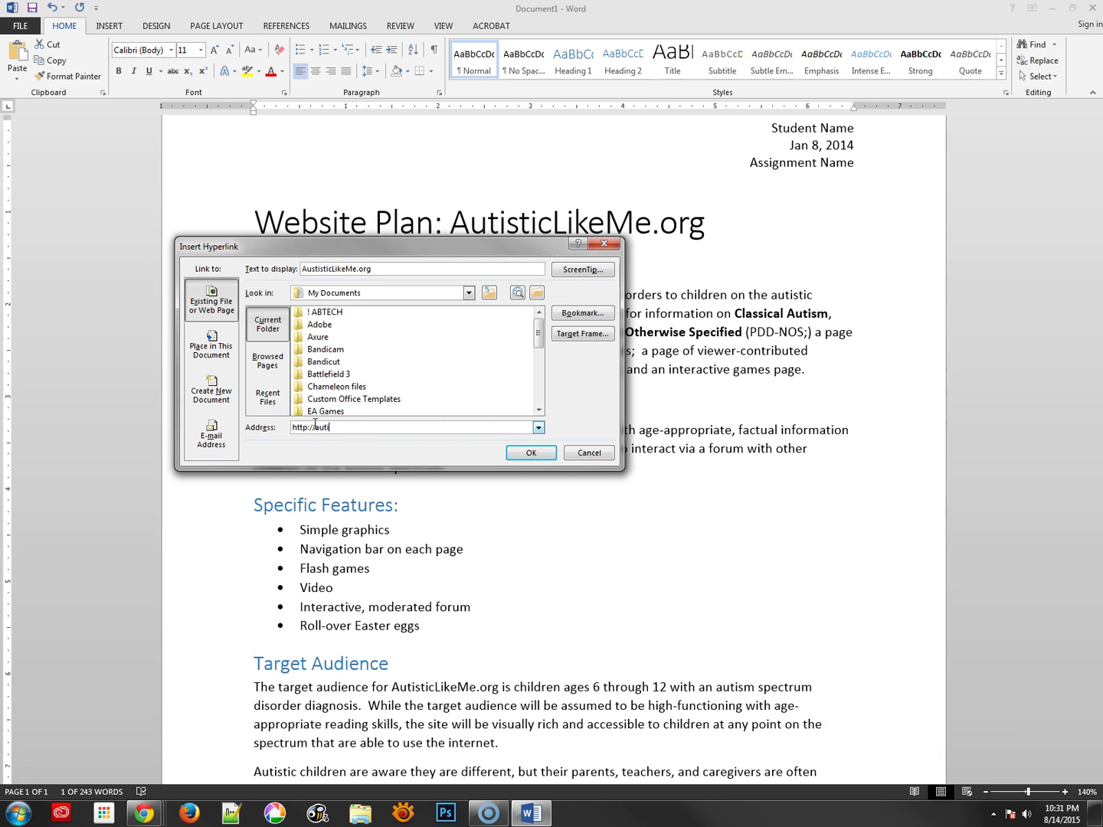
pyautogui.write('sticlikemen')
pyautogui.press('BackSpace')
pyautogui.write('.org')
pyautogui.click(528, 455)
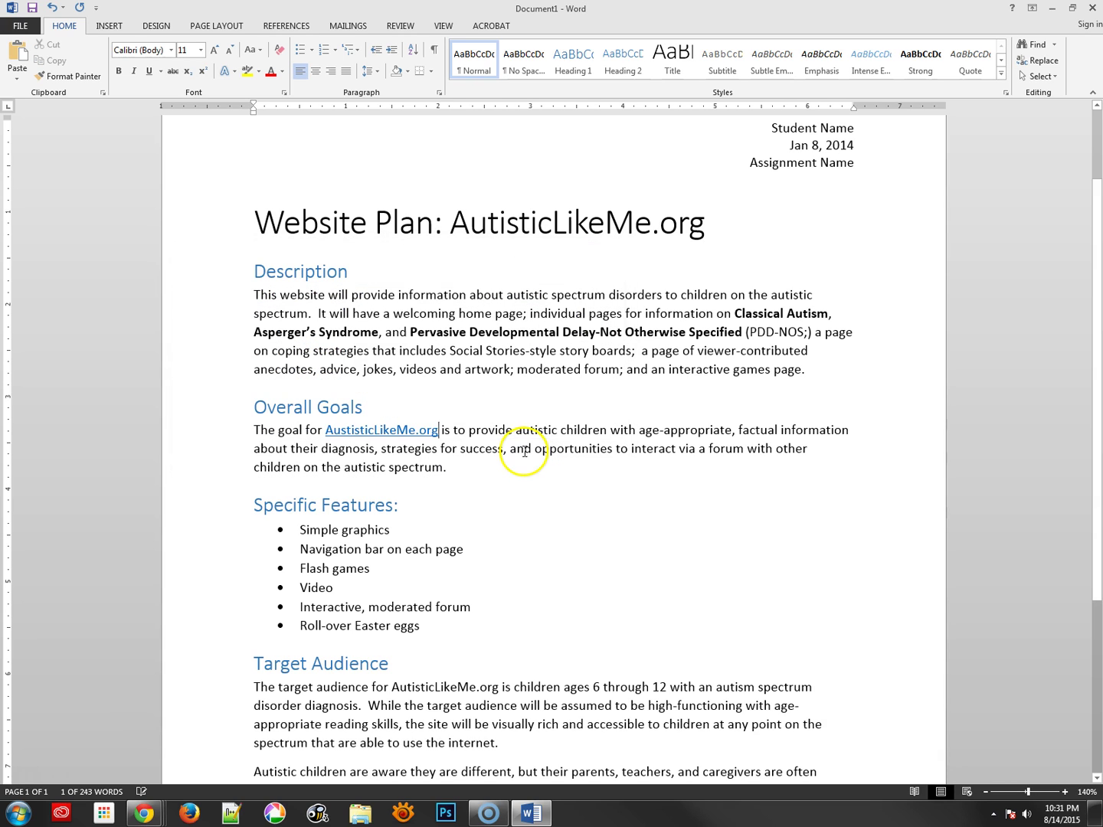
# Step: Finish the AutisticLikeMe.org link fix, review the plan, and select 'Classical Autism' for linking
pyautogui.click(432, 464)
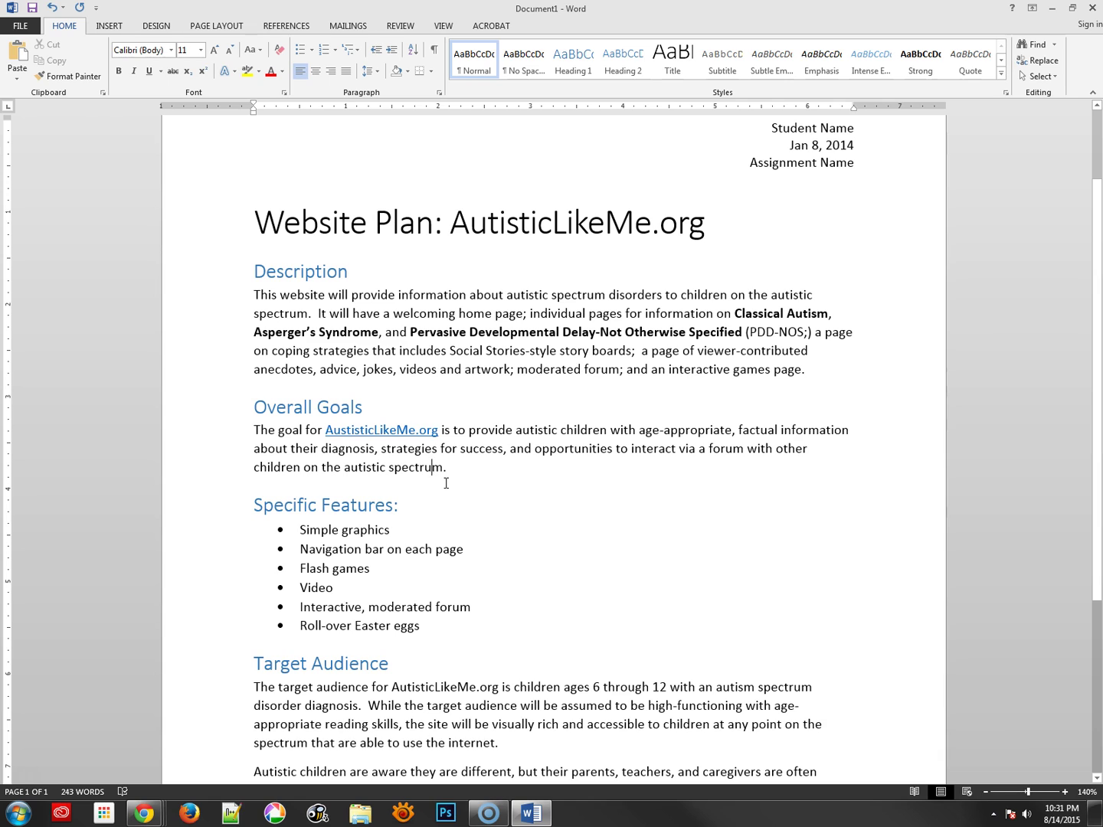
pyautogui.click(472, 520)
pyautogui.scroll(-3, 655, 568)
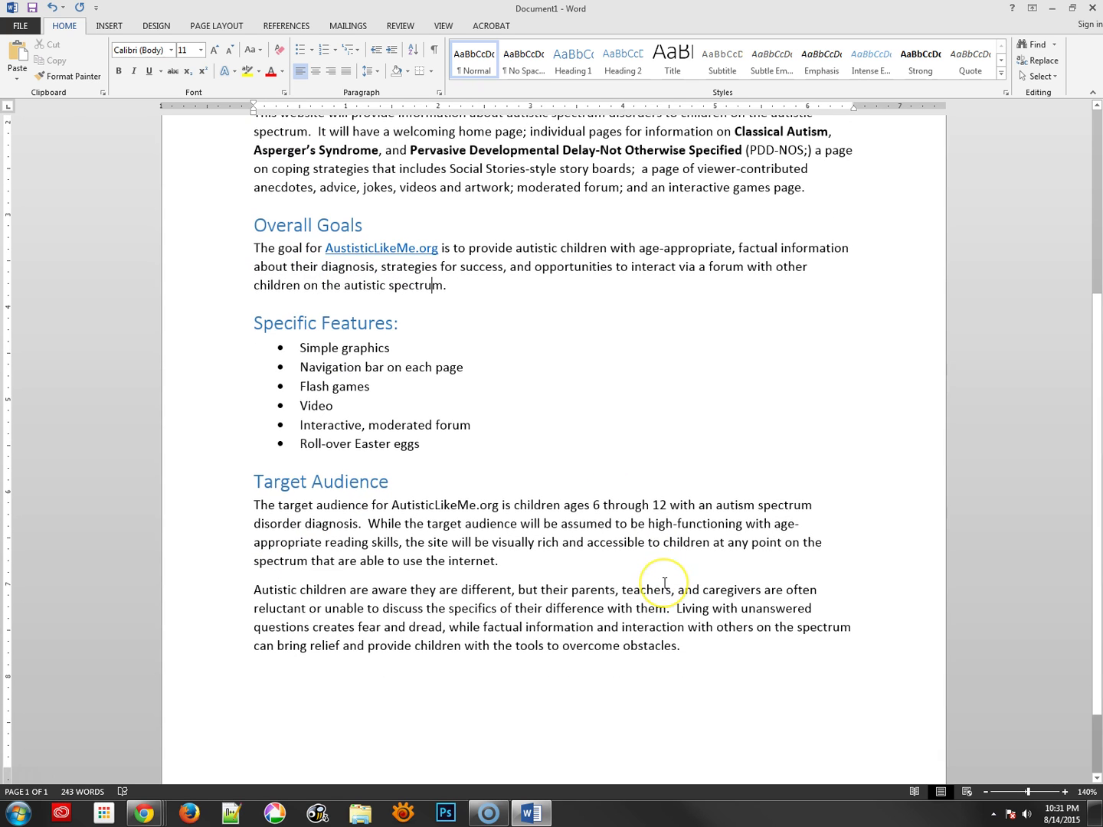
pyautogui.scroll(3, 664, 583)
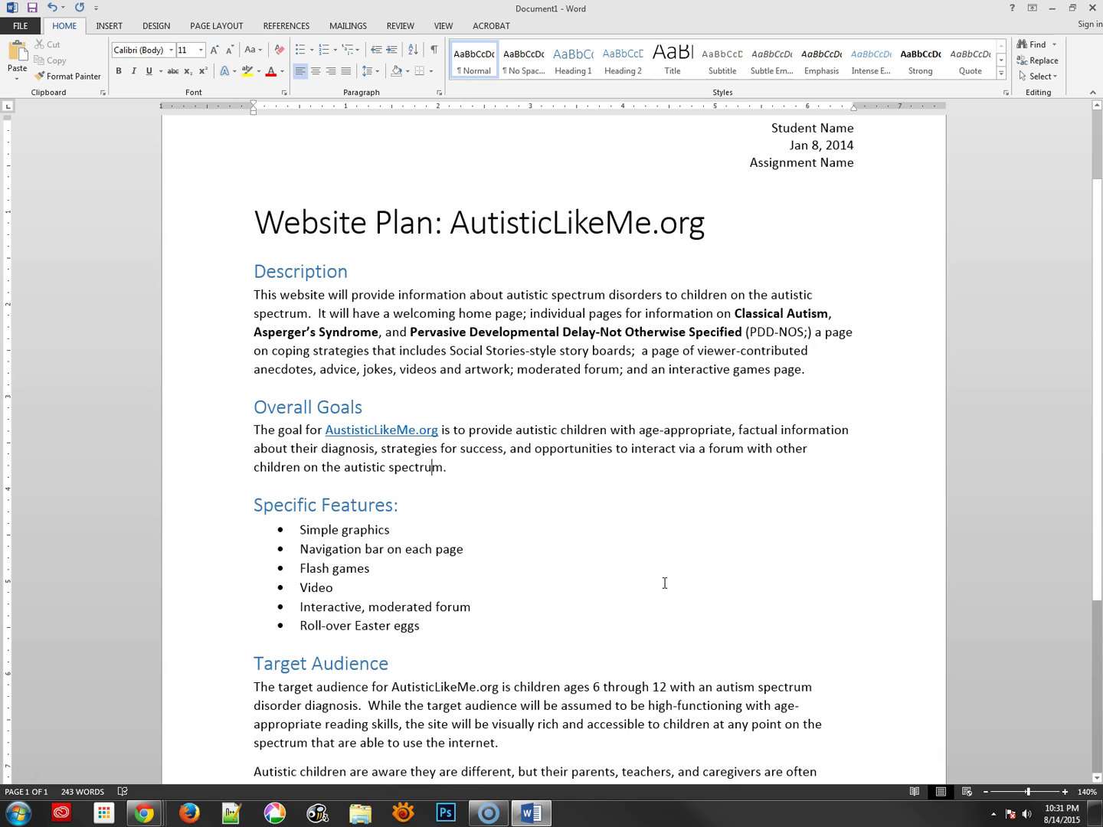
pyautogui.moveTo(734, 314); pyautogui.dragTo(831, 312)
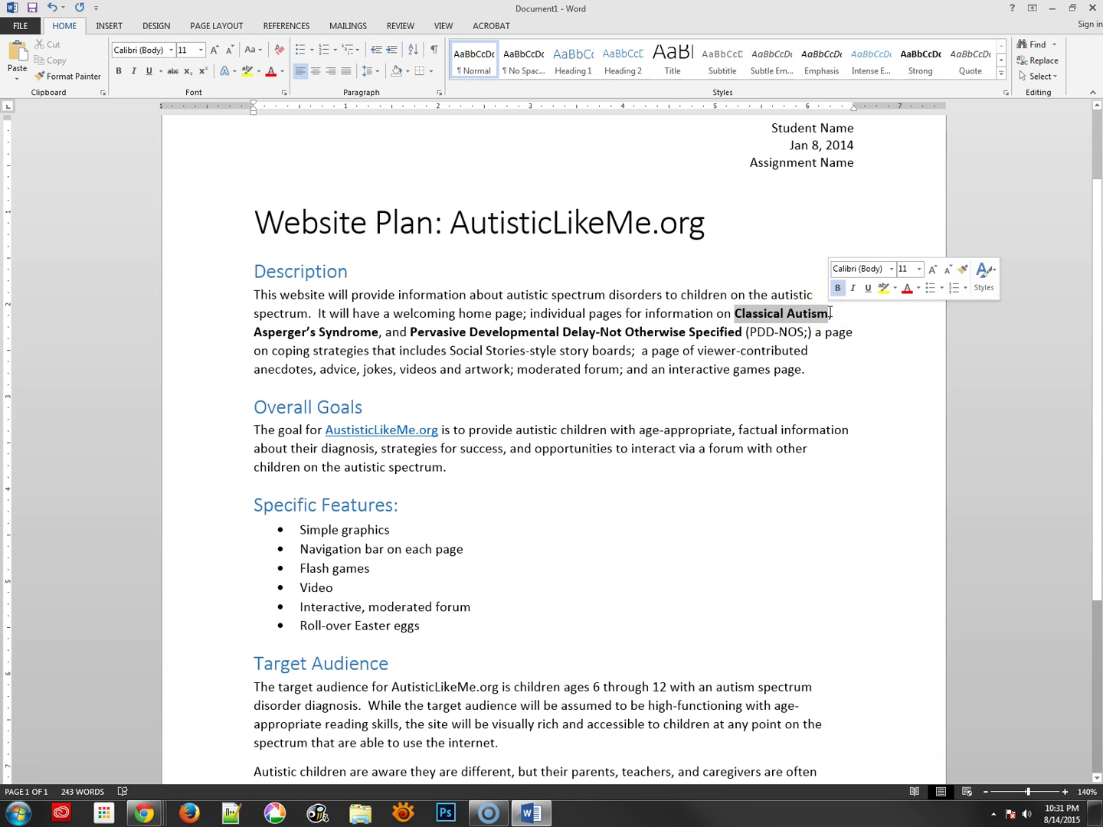
pyautogui.click(146, 810)
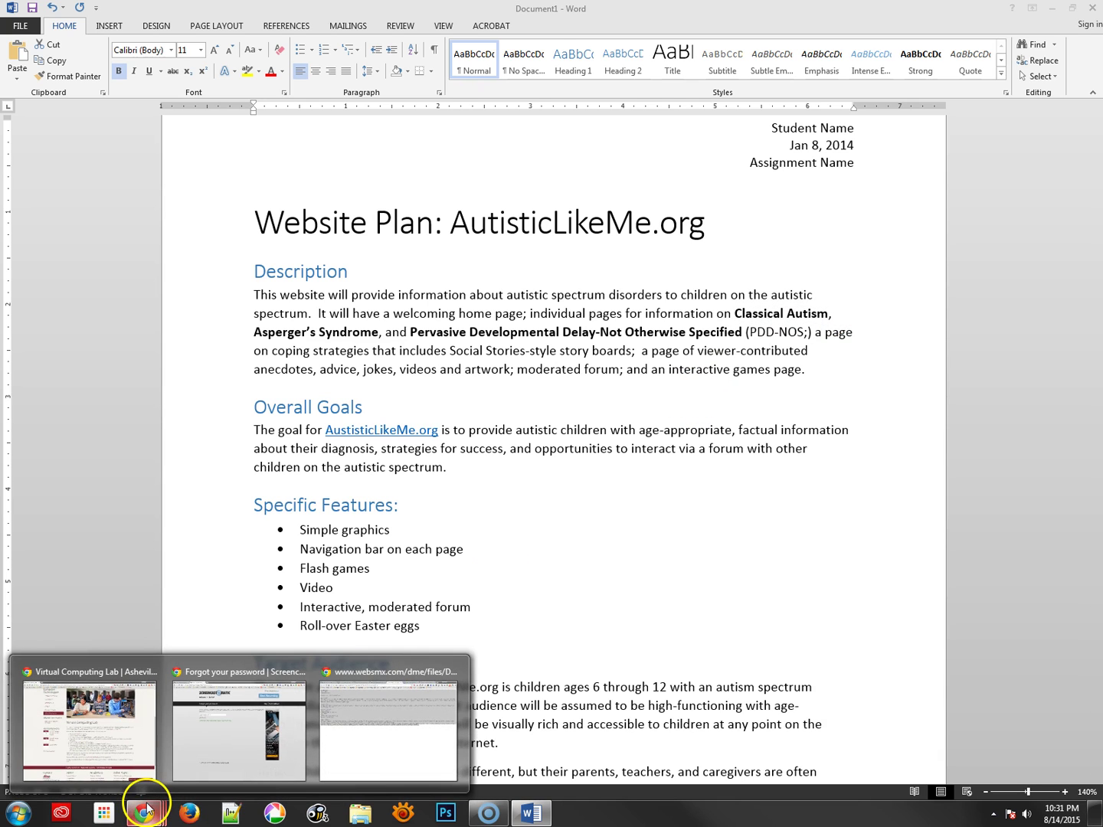
# Step: Copy the autism-community.com Classic Autism page address from Chrome and return to Word
pyautogui.click(345, 693)
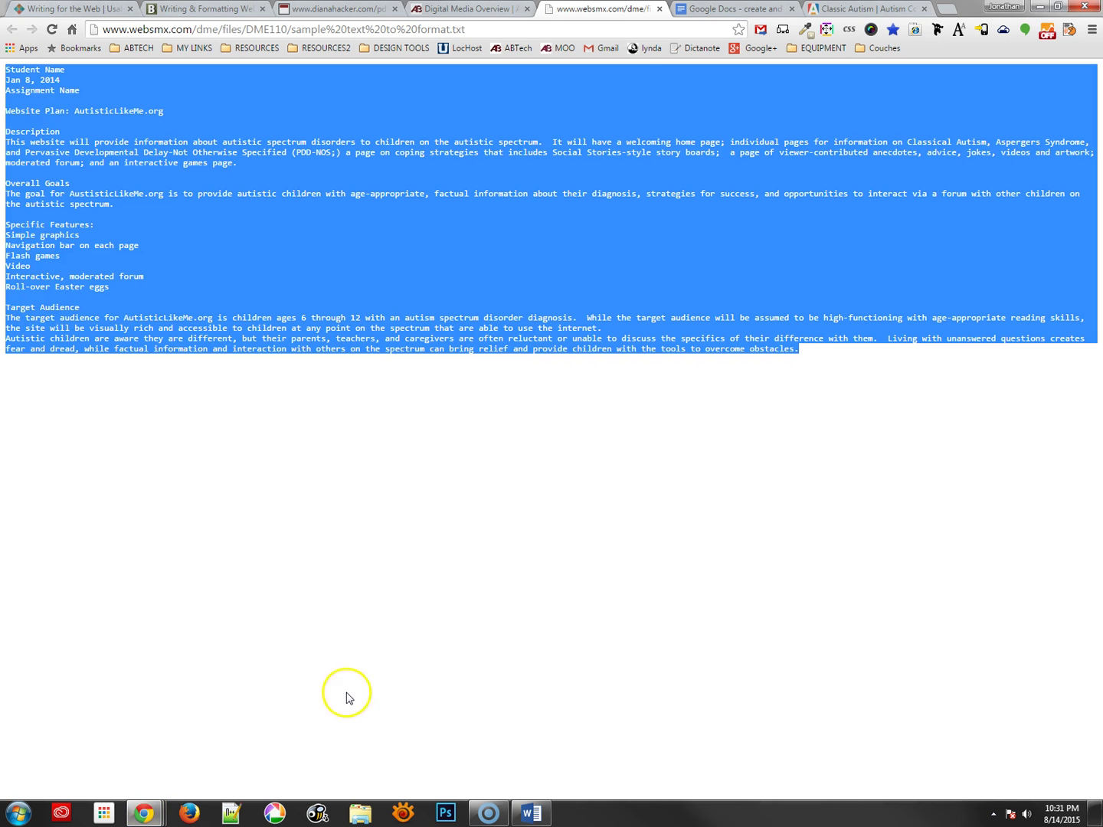
pyautogui.click(851, 9)
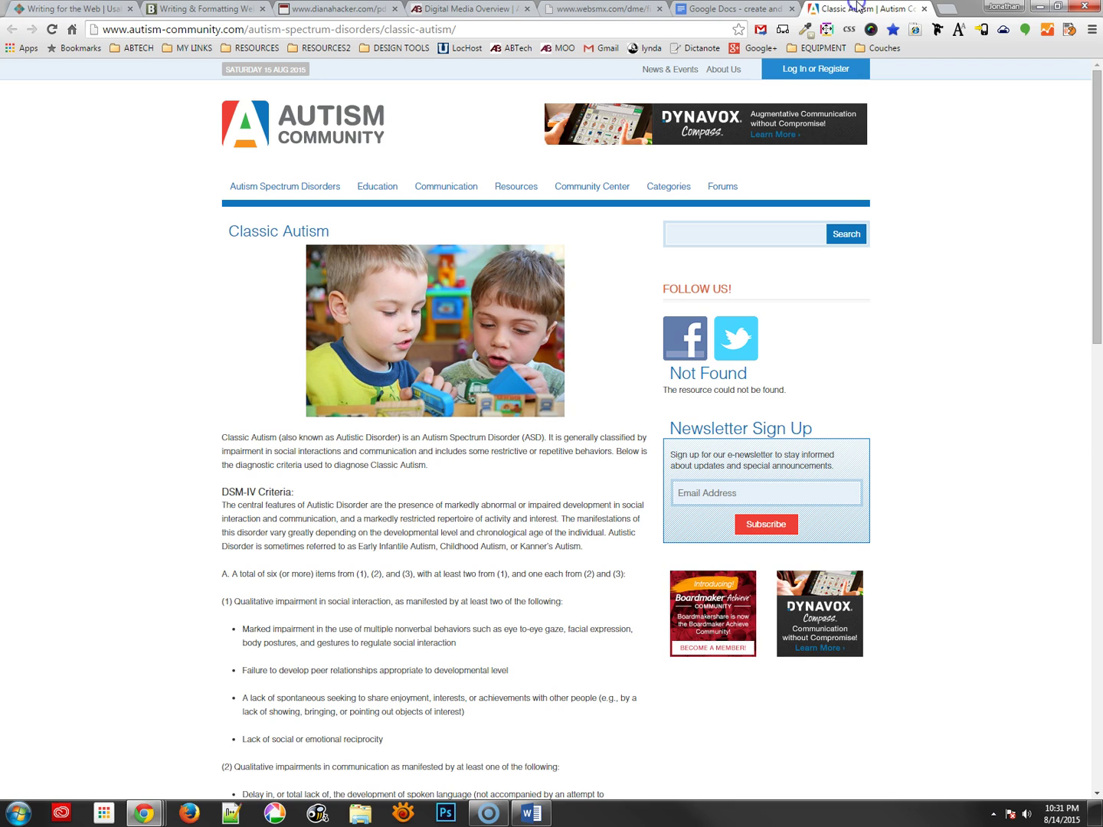
pyautogui.click(214, 30)
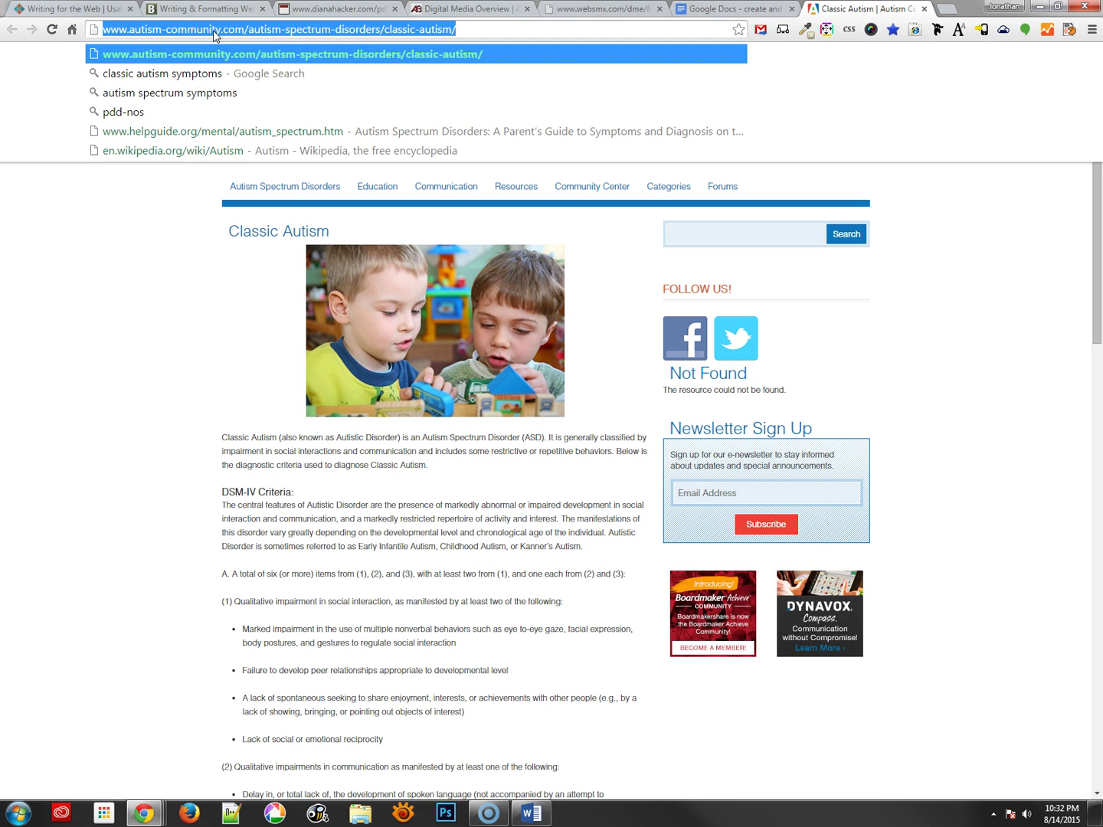
pyautogui.rightClick(215, 33)
pyautogui.click(242, 86)
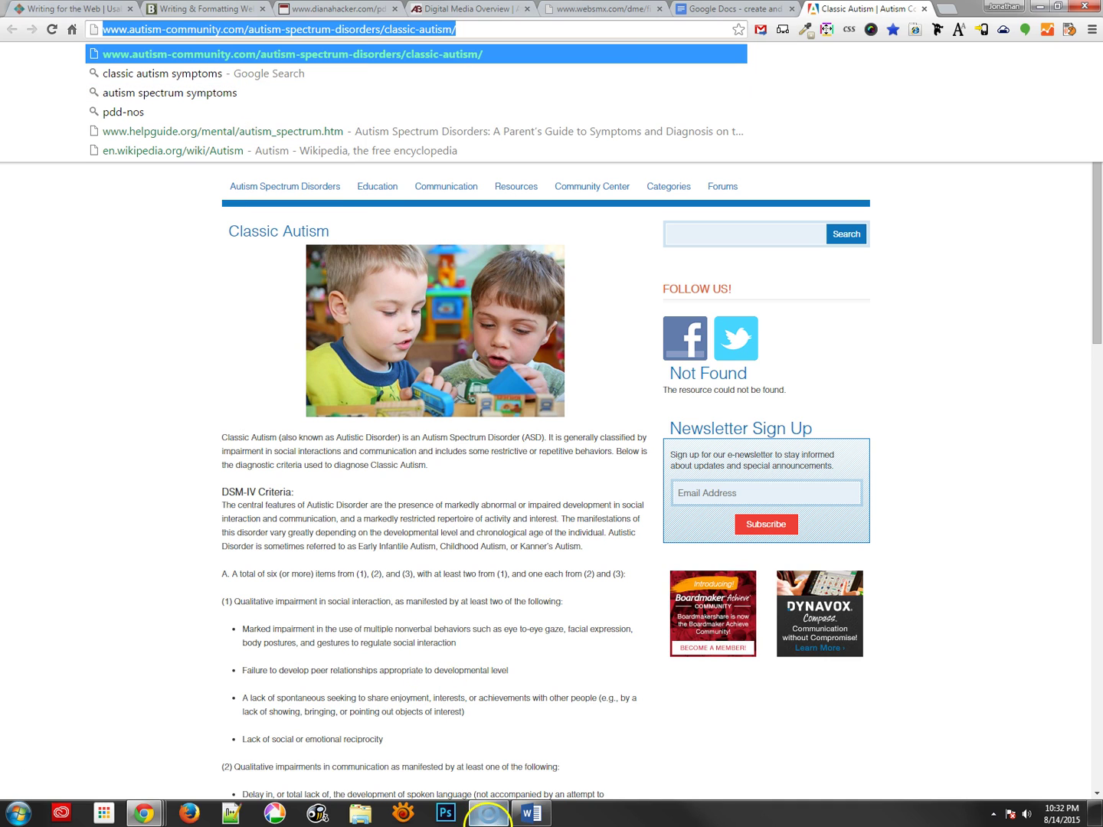
pyautogui.click(497, 815)
pyautogui.click(532, 814)
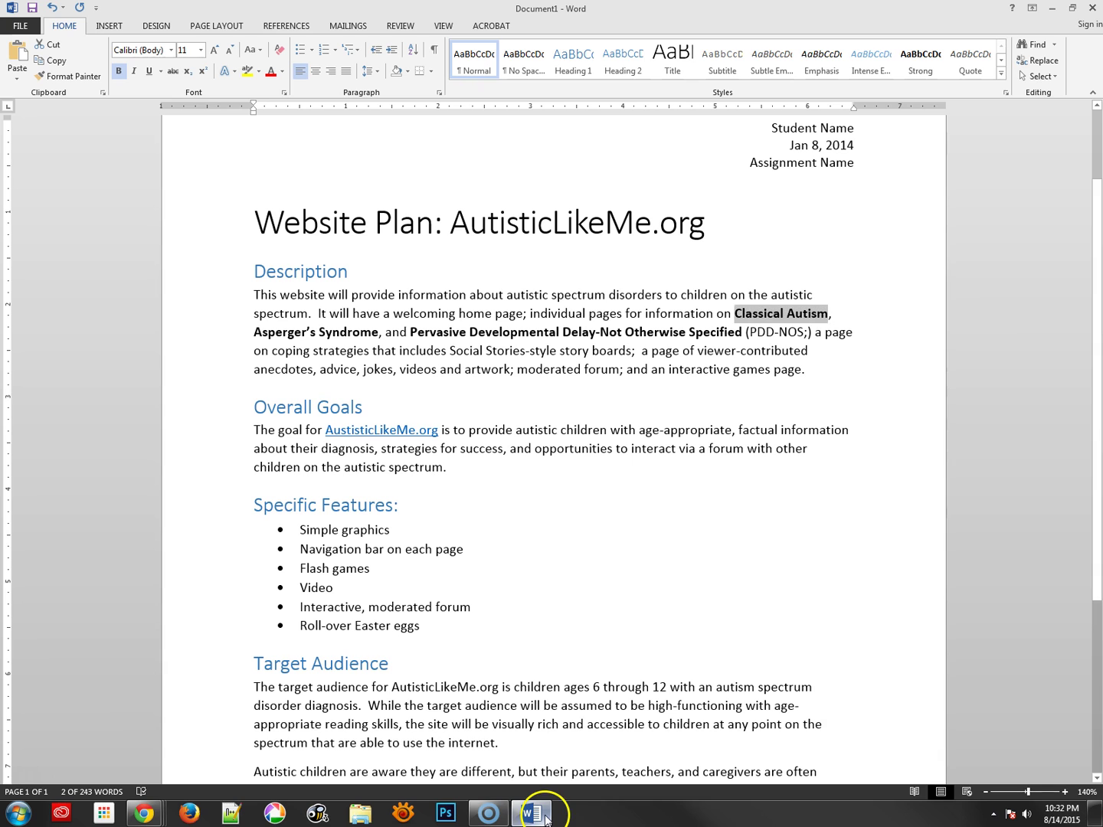
# Step: Hyperlink 'Classical Autism' to the pasted autism-community.com classic autism page address
pyautogui.rightClick(749, 321)
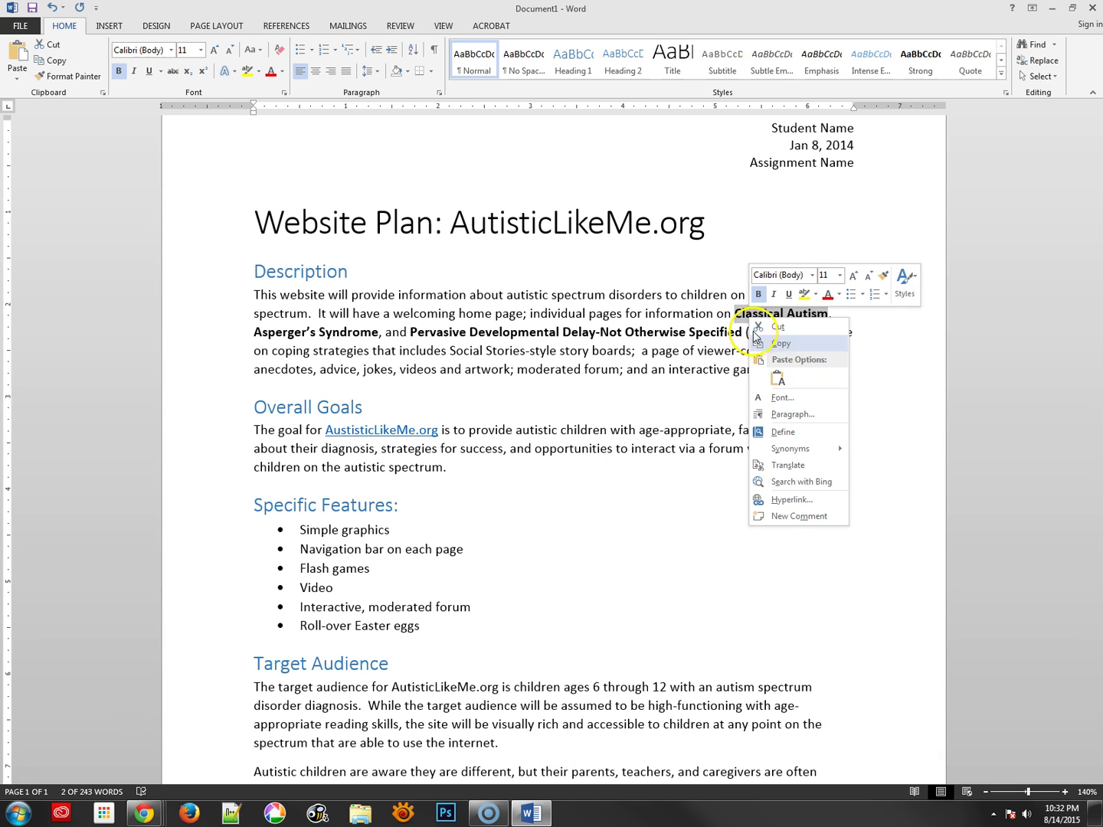
pyautogui.click(787, 499)
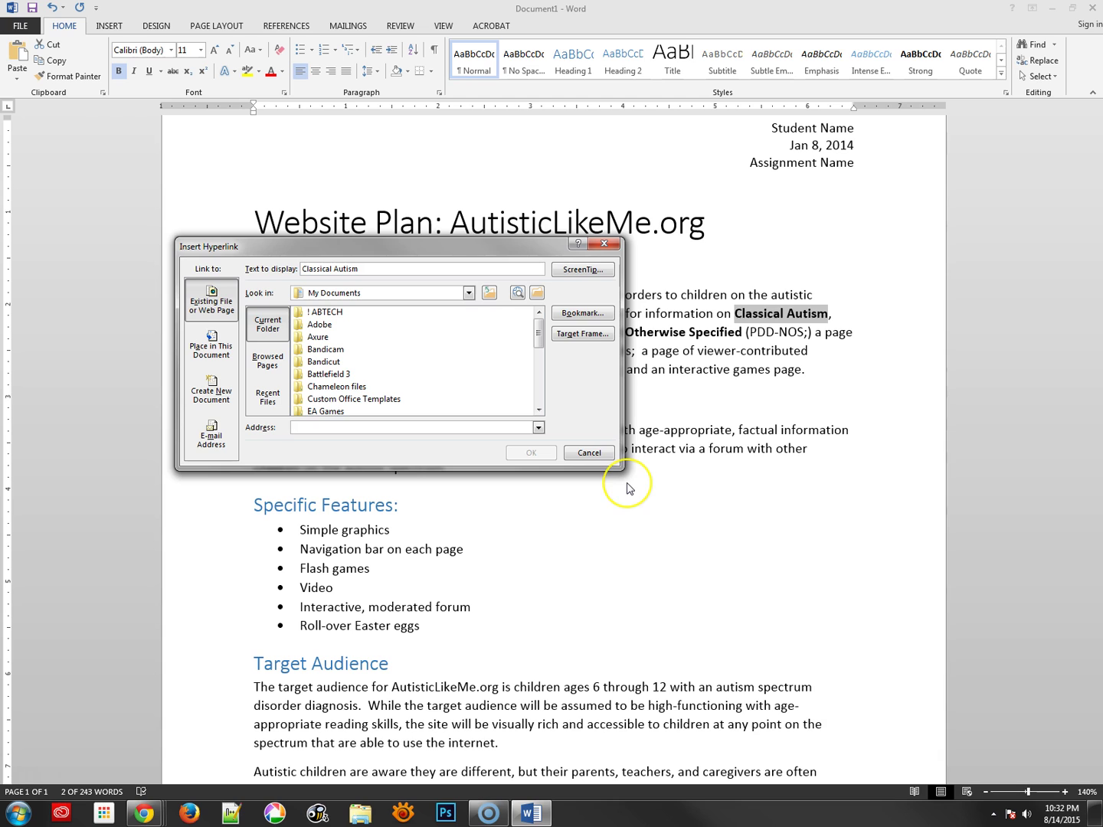
pyautogui.hotkey('ctrl', 'v')
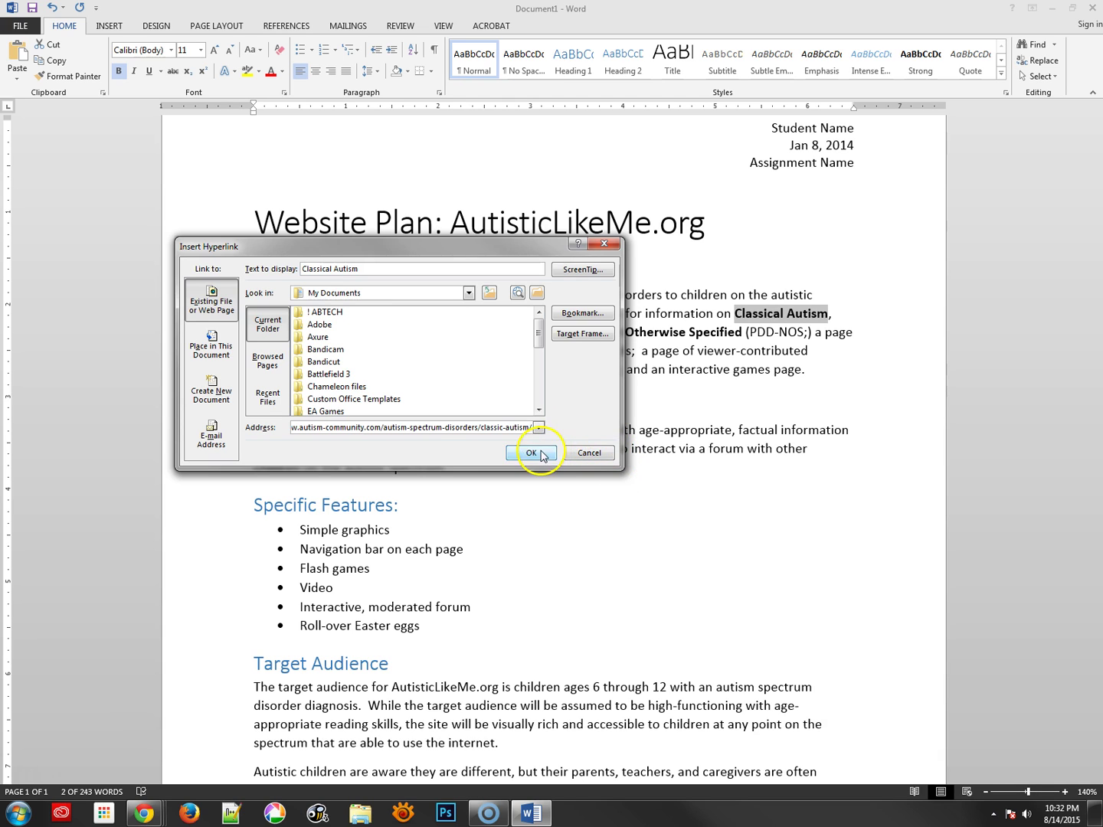
pyautogui.click(534, 453)
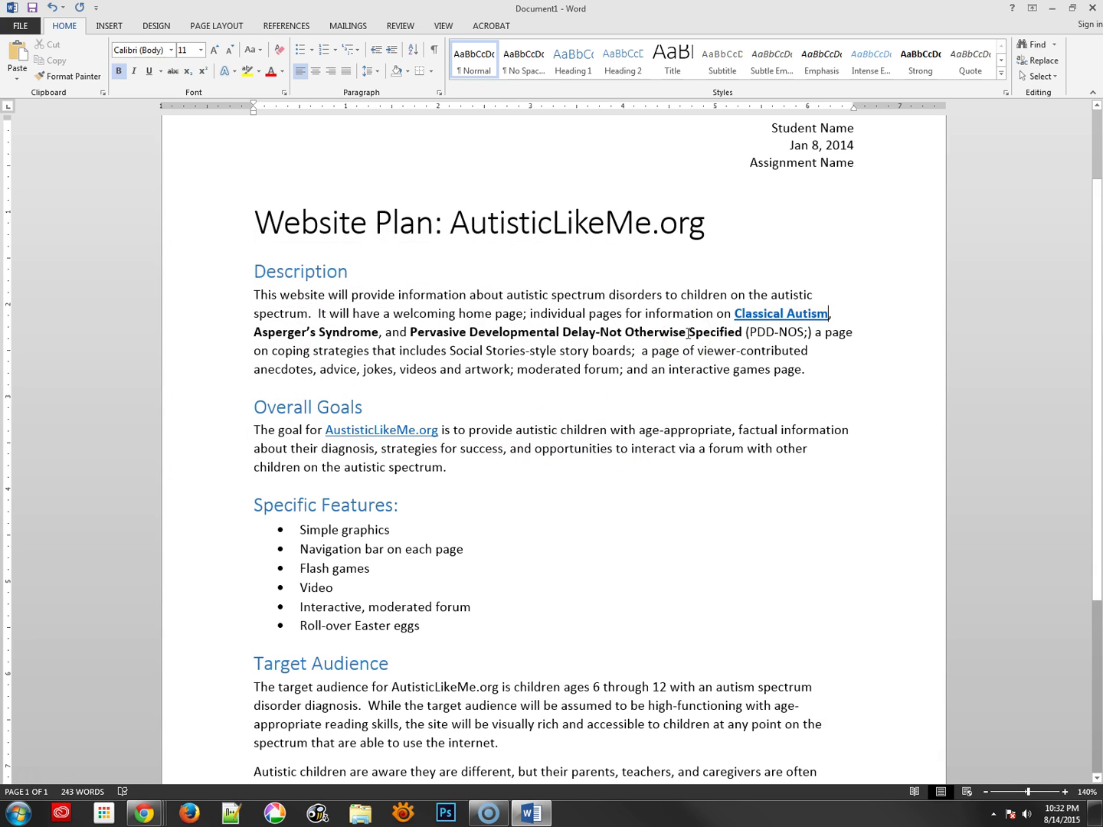
pyautogui.click(582, 374)
pyautogui.moveTo(773, 320)
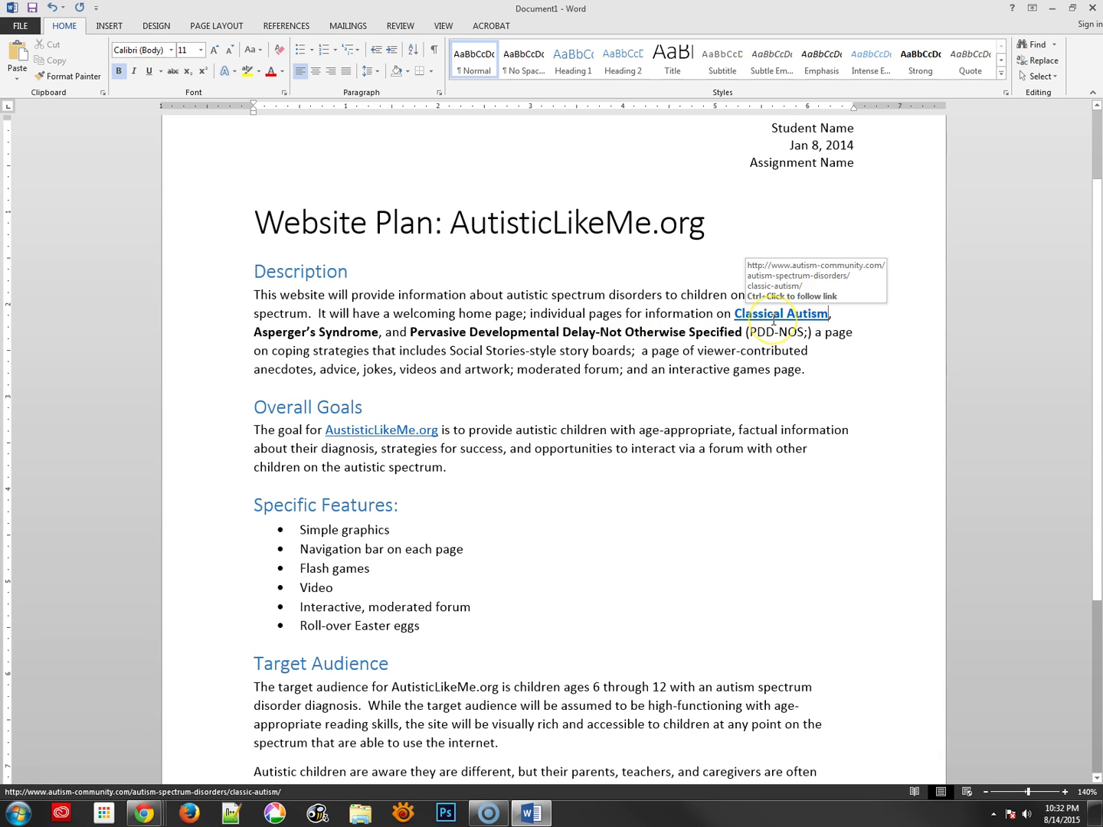
pyautogui.click(396, 449)
pyautogui.scroll(-4, 430, 445)
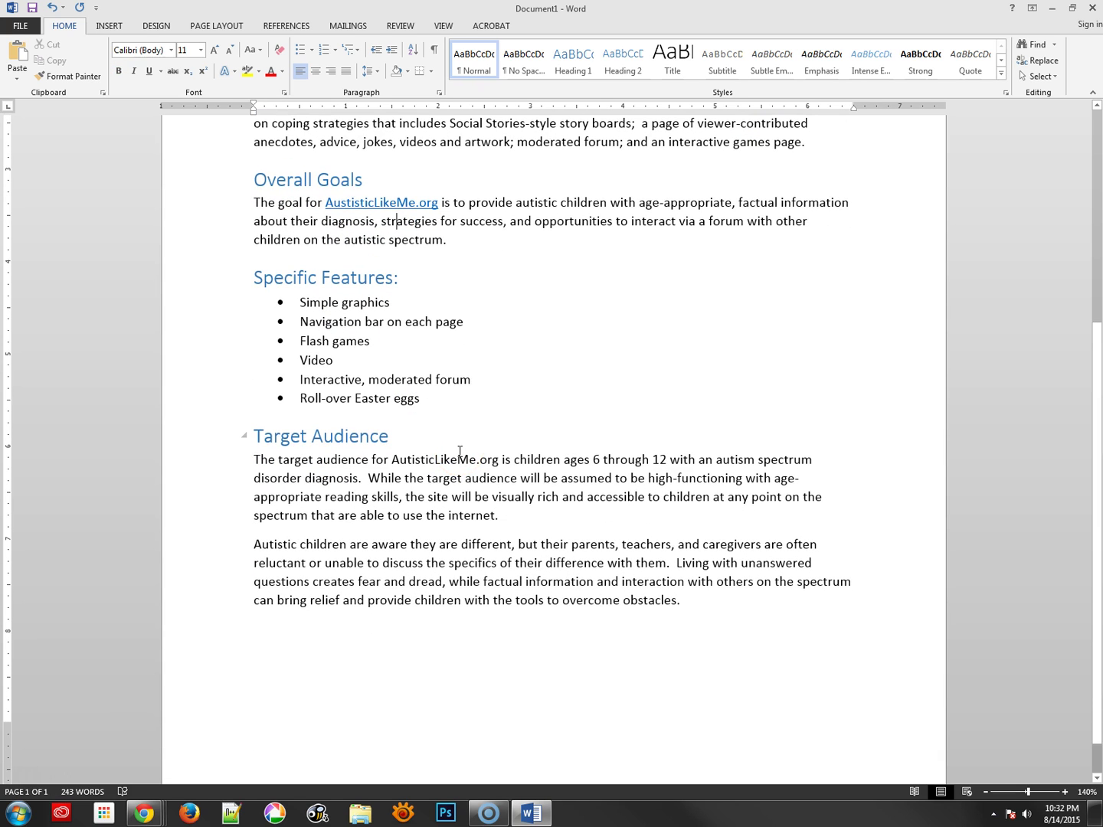
# Step: Italicize the phrase 'children ages 6 through 12', undoing an accidental overwrite first
pyautogui.moveTo(516, 459); pyautogui.dragTo(670, 457)
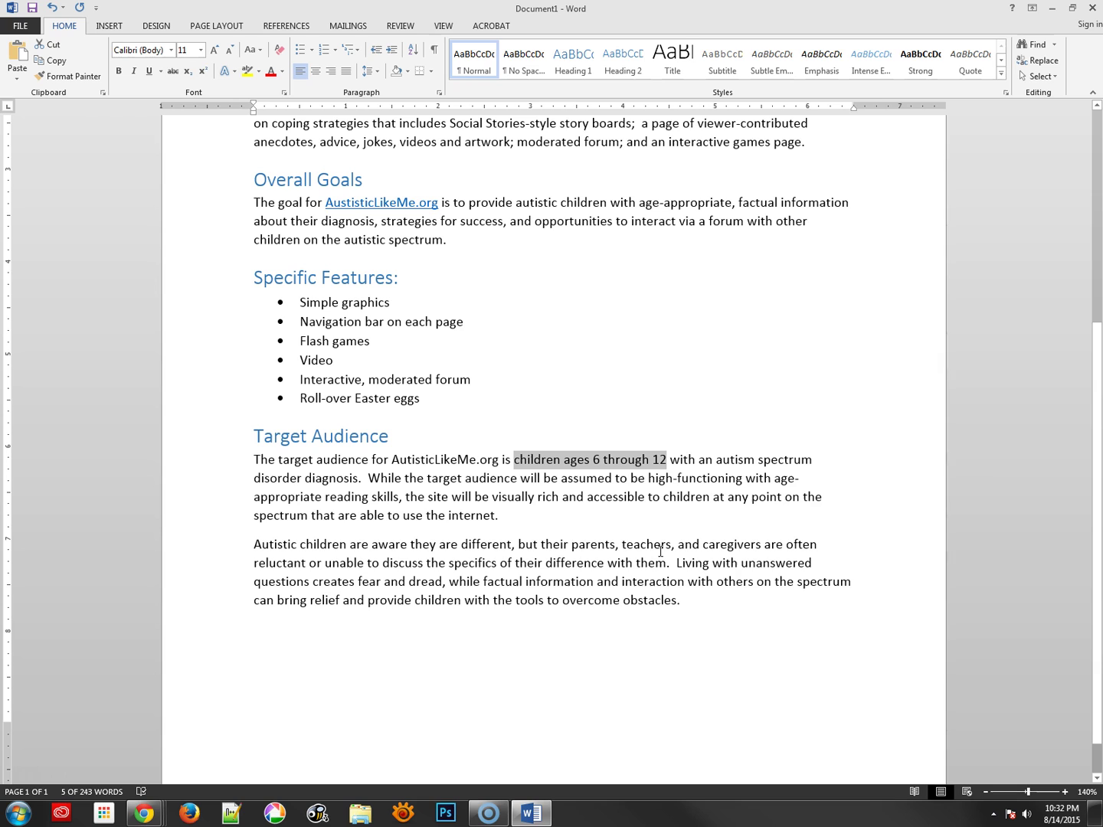
pyautogui.write('isorder diagnosis.  While the')
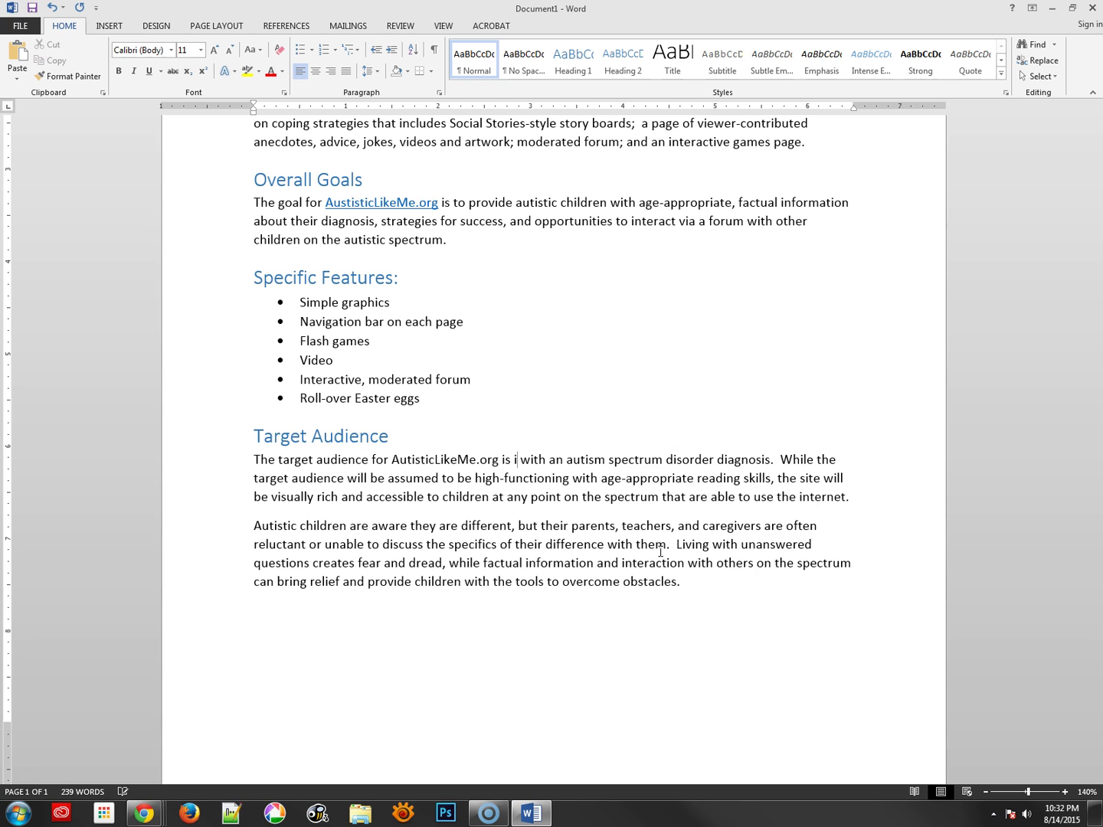
pyautogui.hotkey('ctrl', 'z')
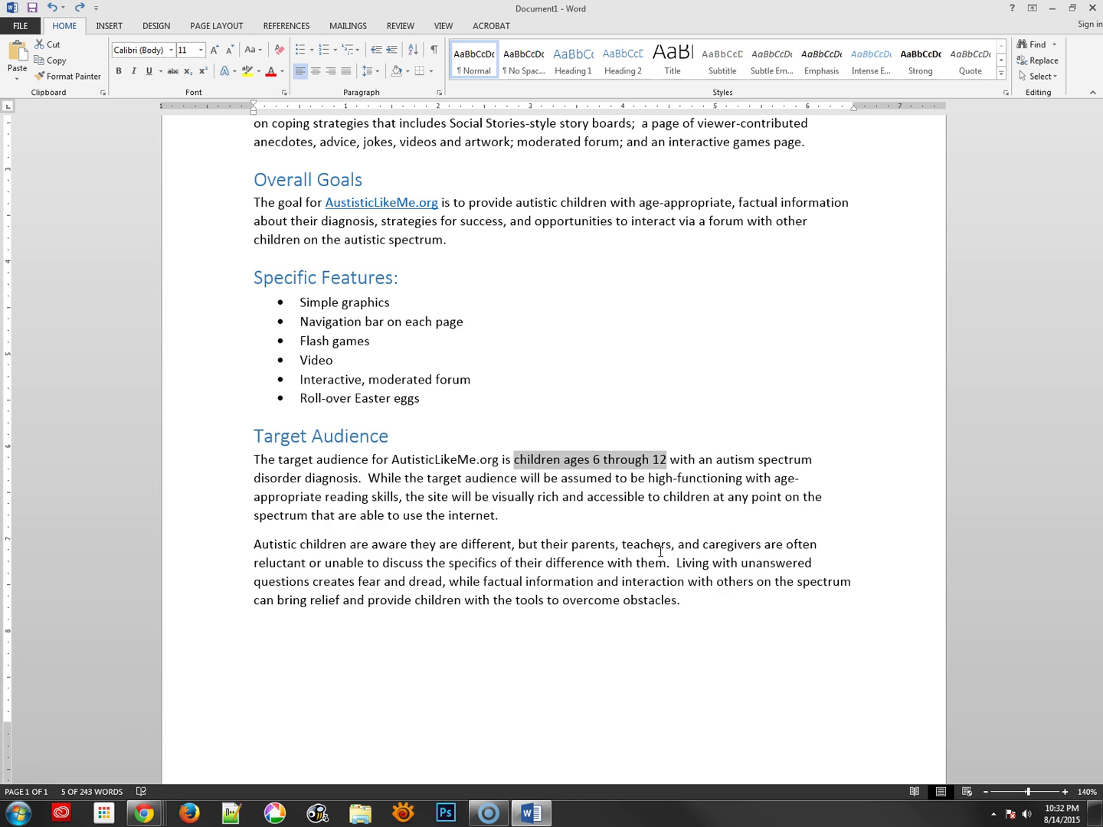
pyautogui.hotkey('ctrl', 'i')
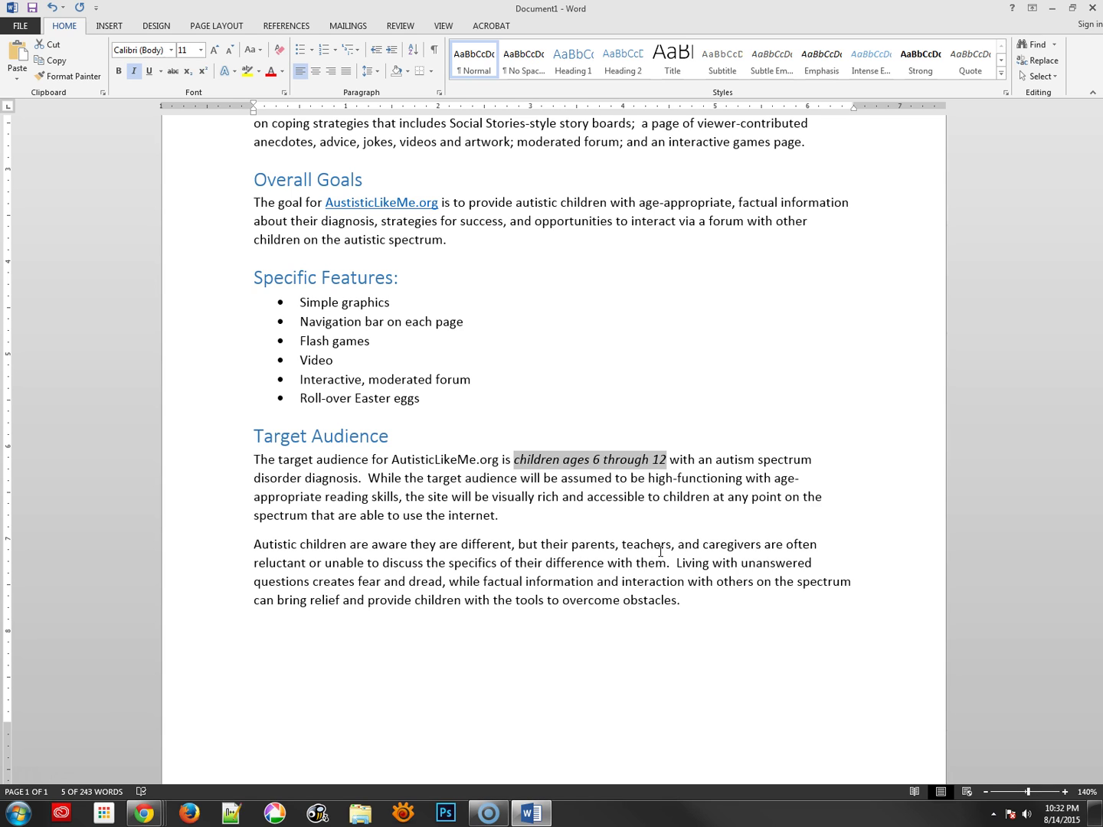
pyautogui.click(513, 582)
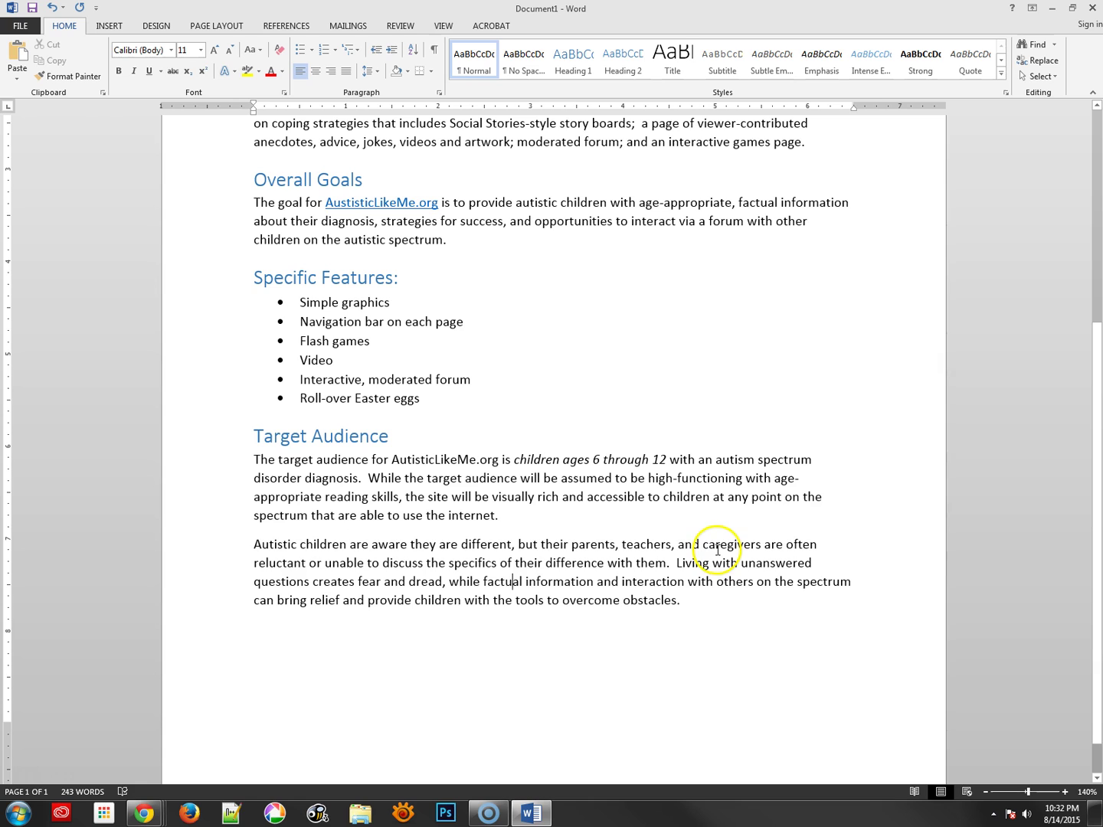
# Step: Italicize the sentence 'Autistic children are aware they are different'
pyautogui.moveTo(254, 544); pyautogui.dragTo(512, 548)
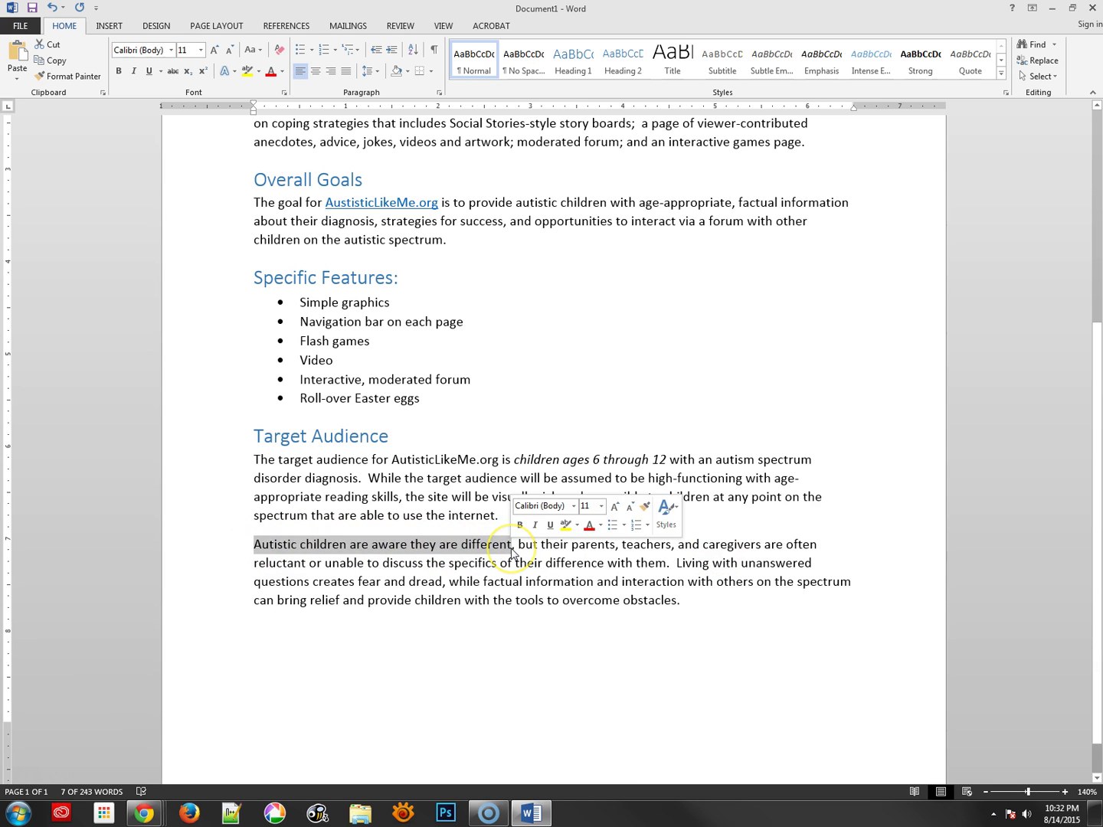
pyautogui.hotkey('ctrl', 'i')
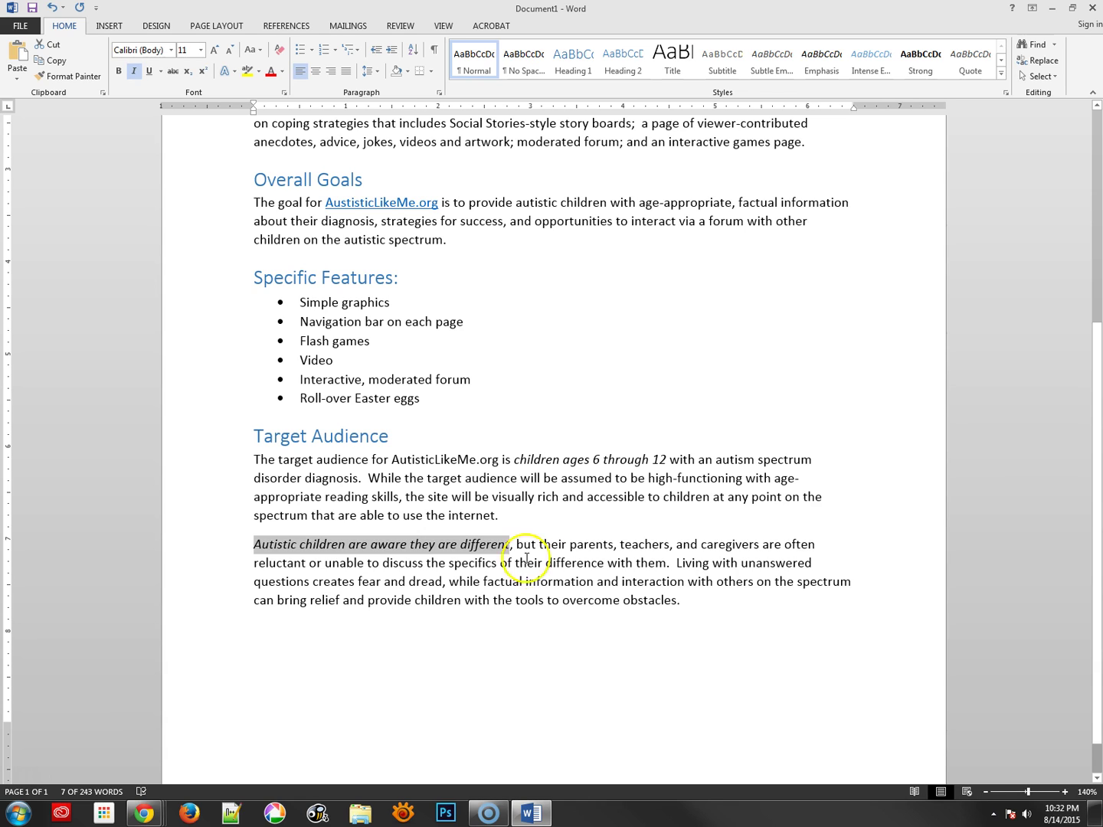
pyautogui.click(540, 573)
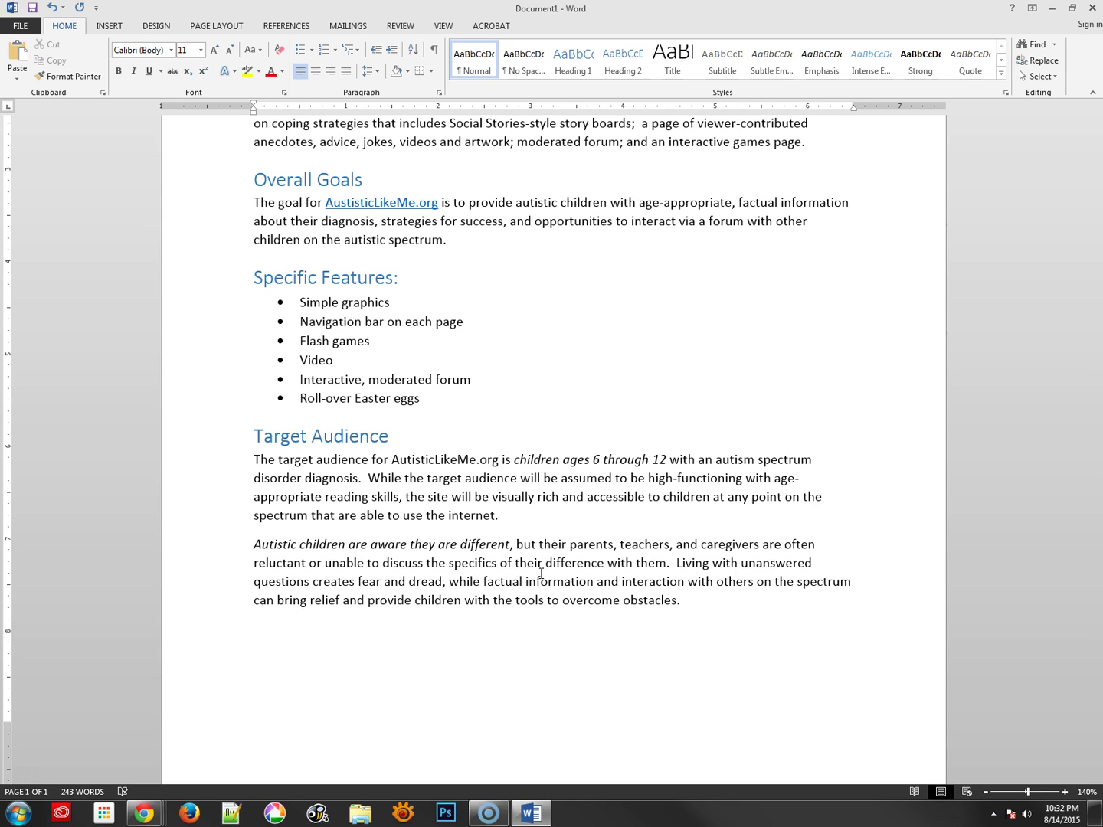
pyautogui.click(541, 575)
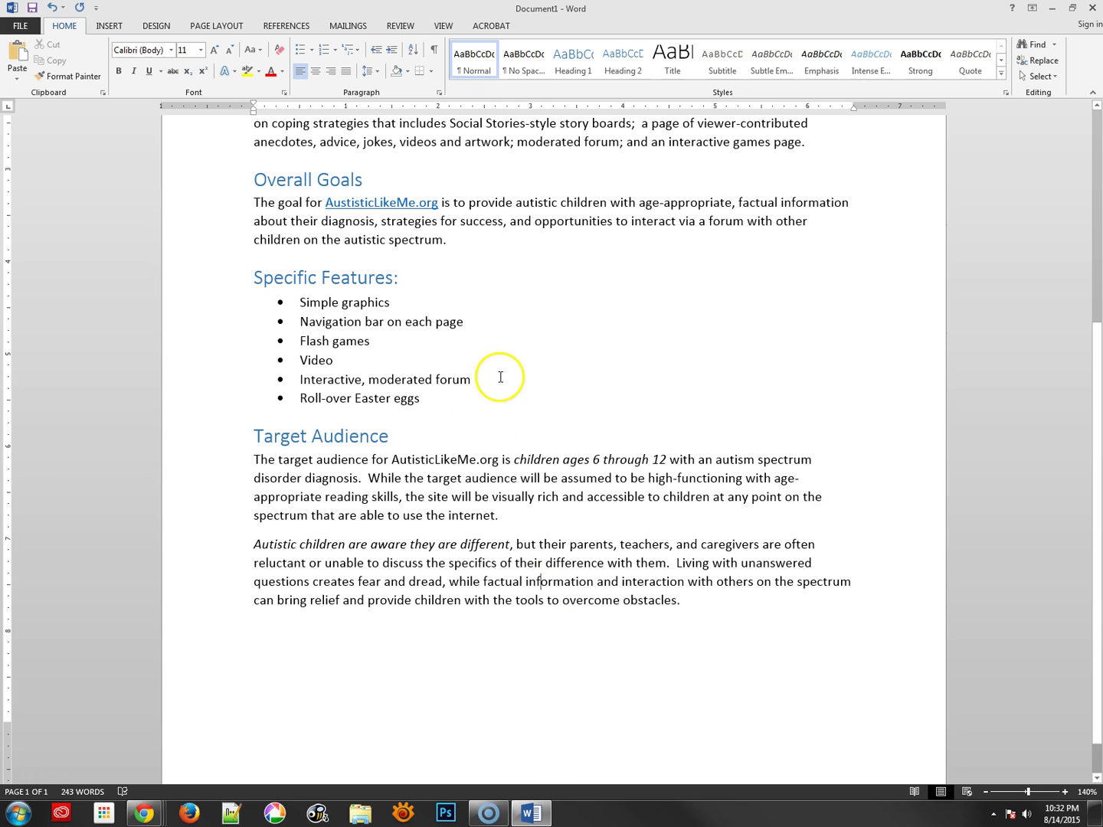
pyautogui.scroll(4, 500, 376)
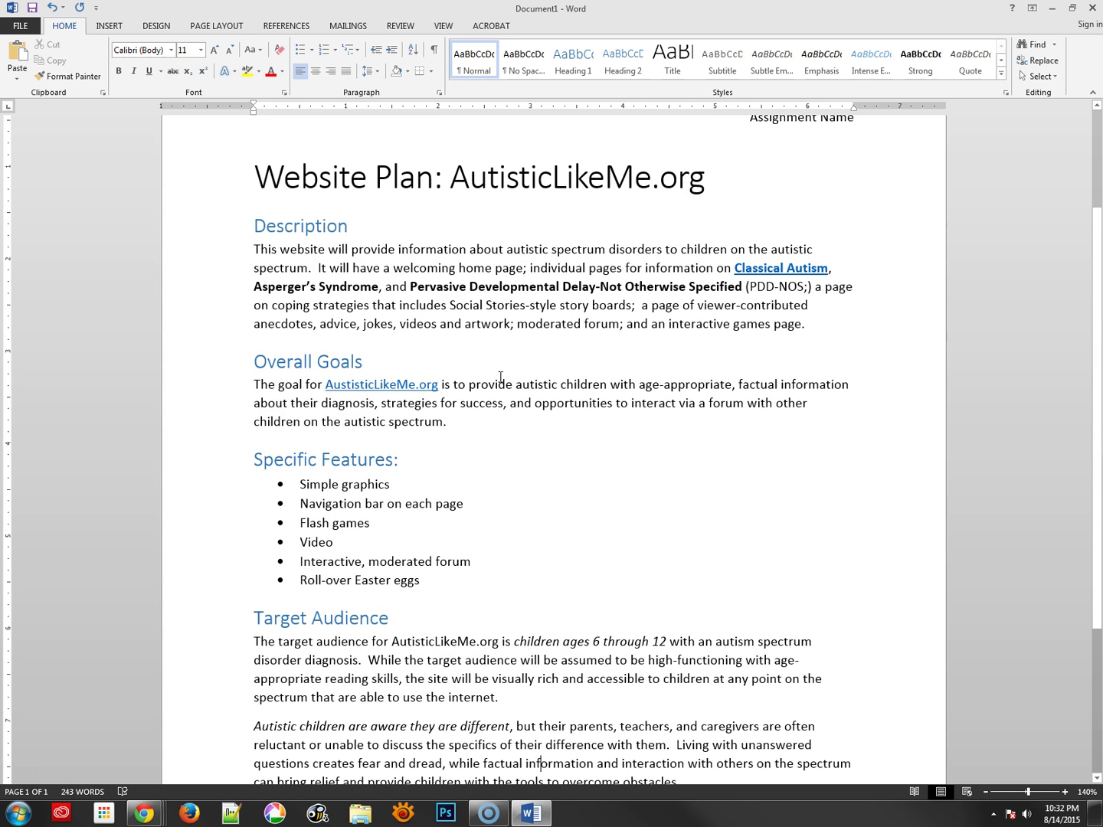
# Step: Save the Word plan into the !TEMP folder as websiteplan-autisticlikeme.org.docx
pyautogui.scroll(3, 500, 376)
pyautogui.click(598, 474)
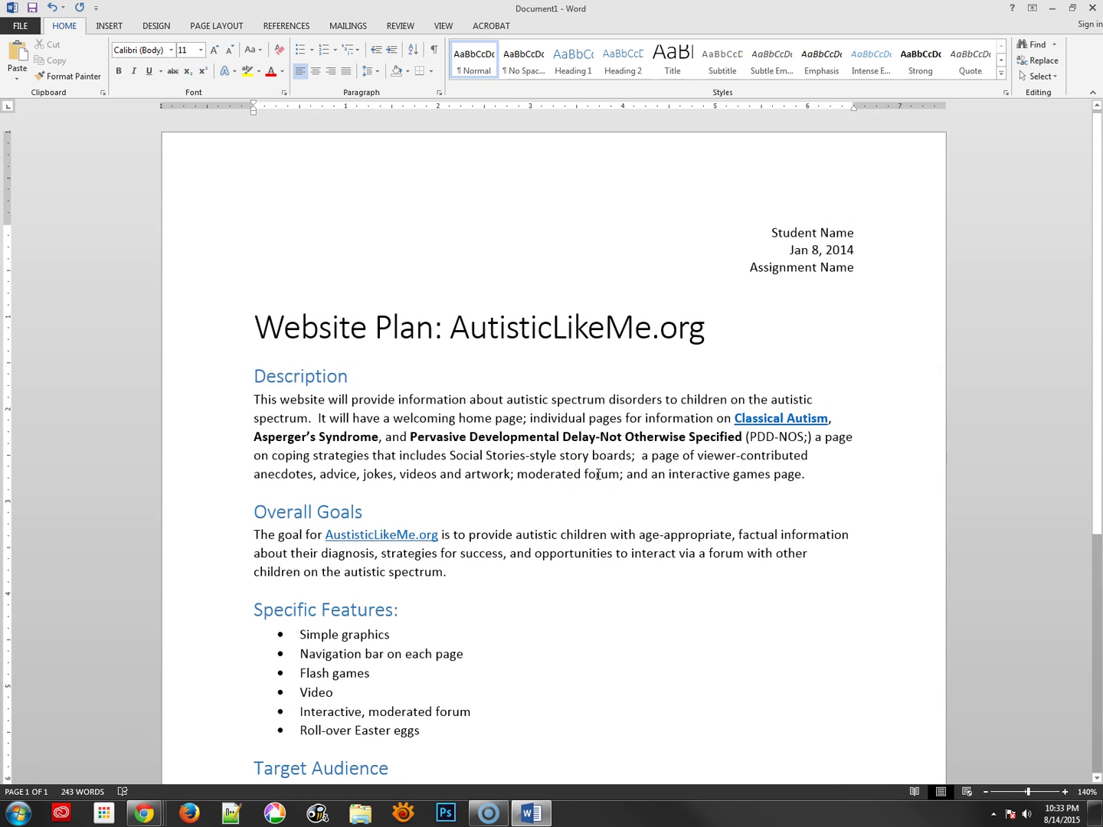
pyautogui.hotkey('ctrl', 's')
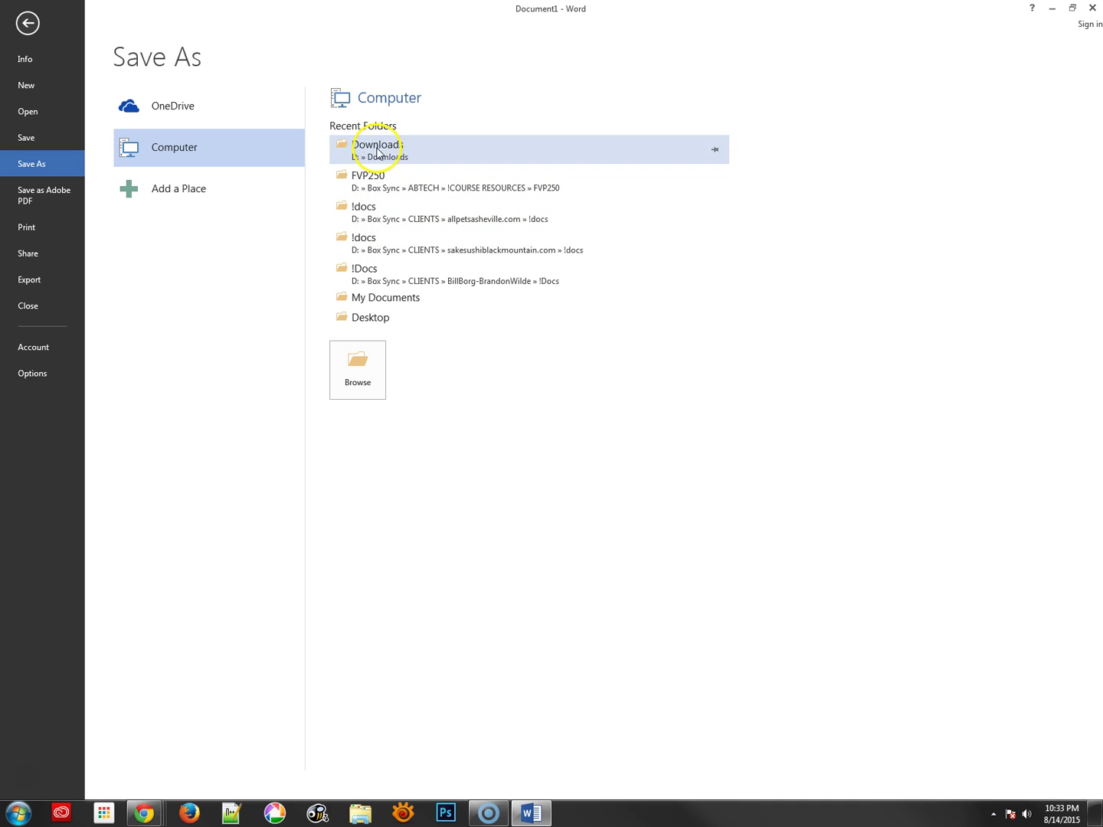
pyautogui.click(358, 369)
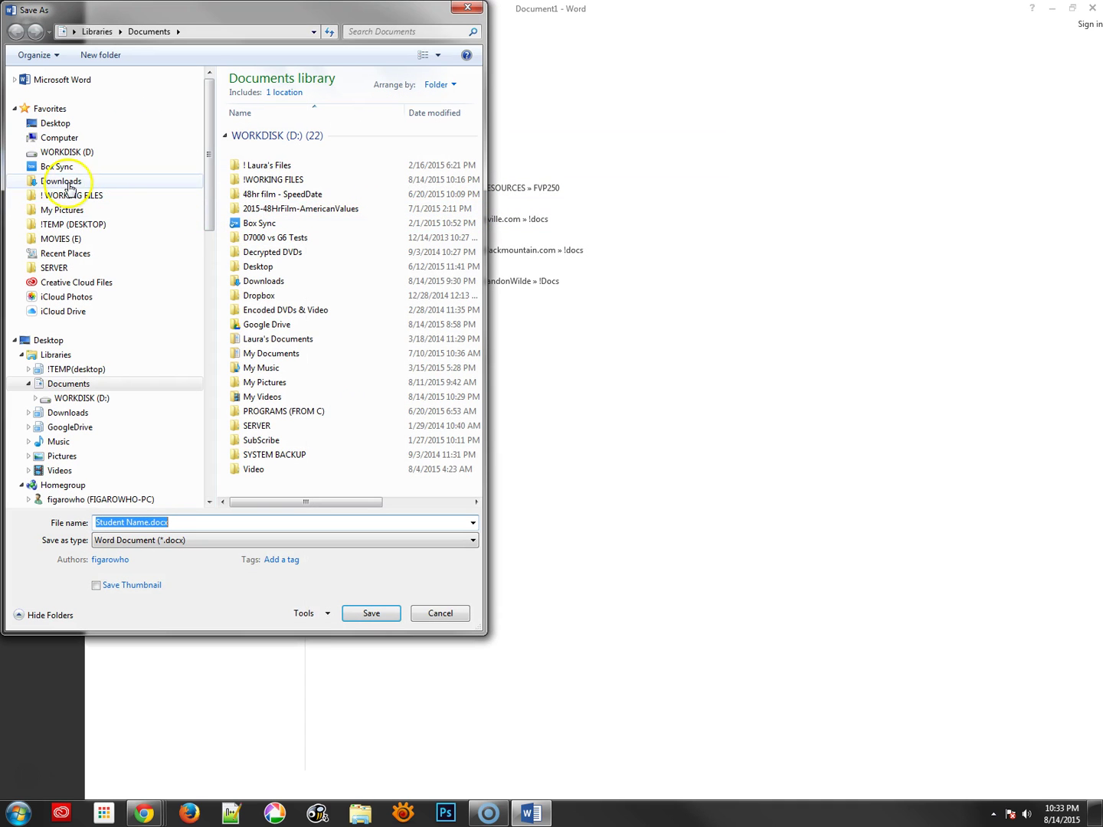
pyautogui.click(69, 224)
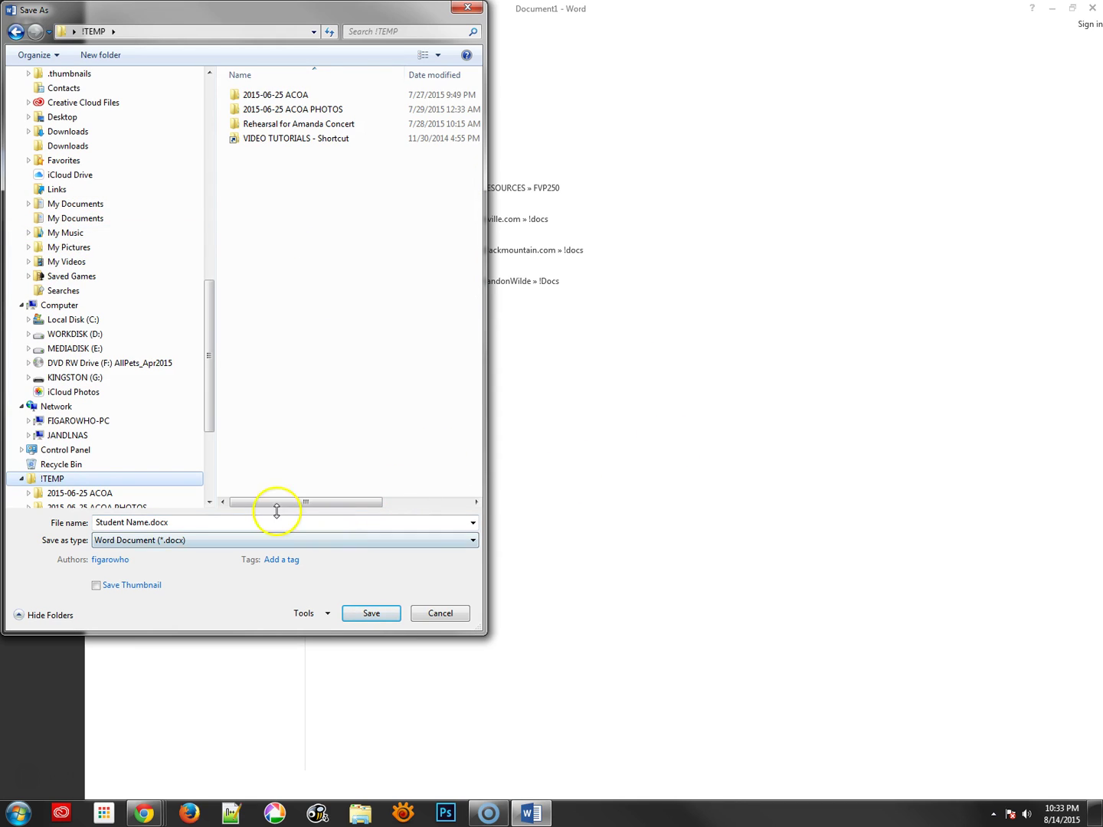
pyautogui.click(183, 522)
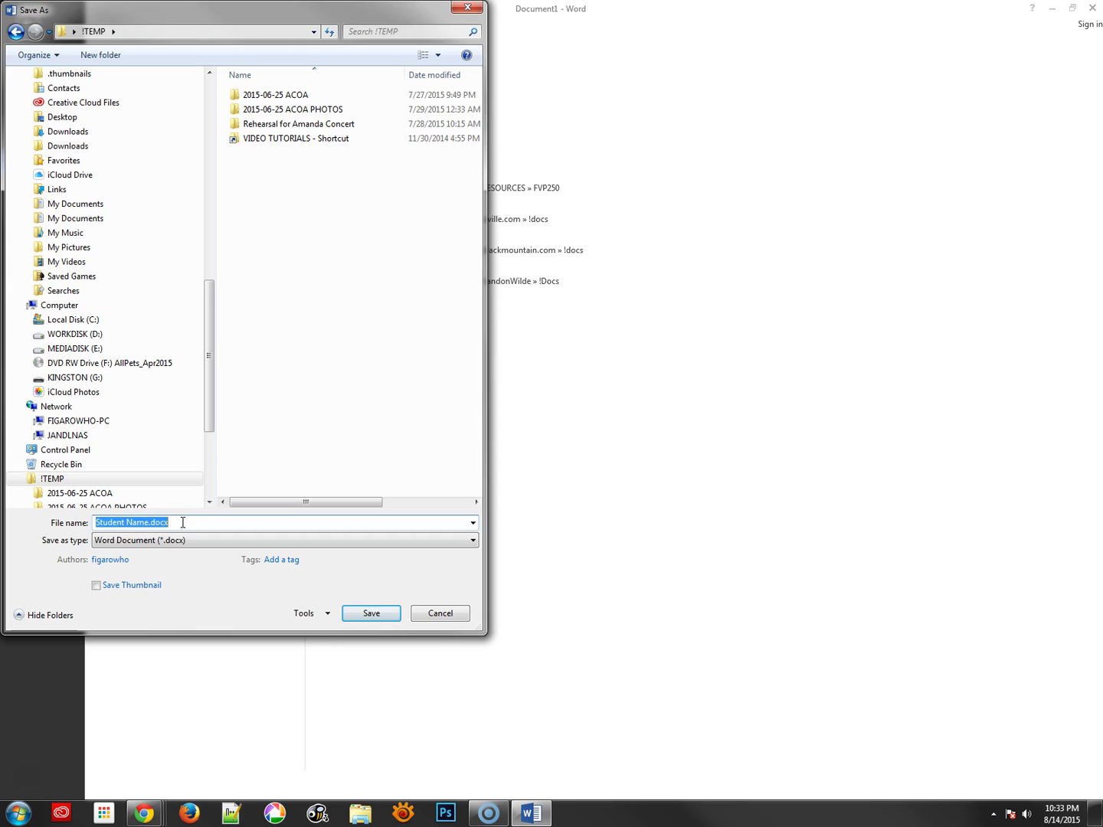
pyautogui.write('websiteplan-autisticlikeme.org')
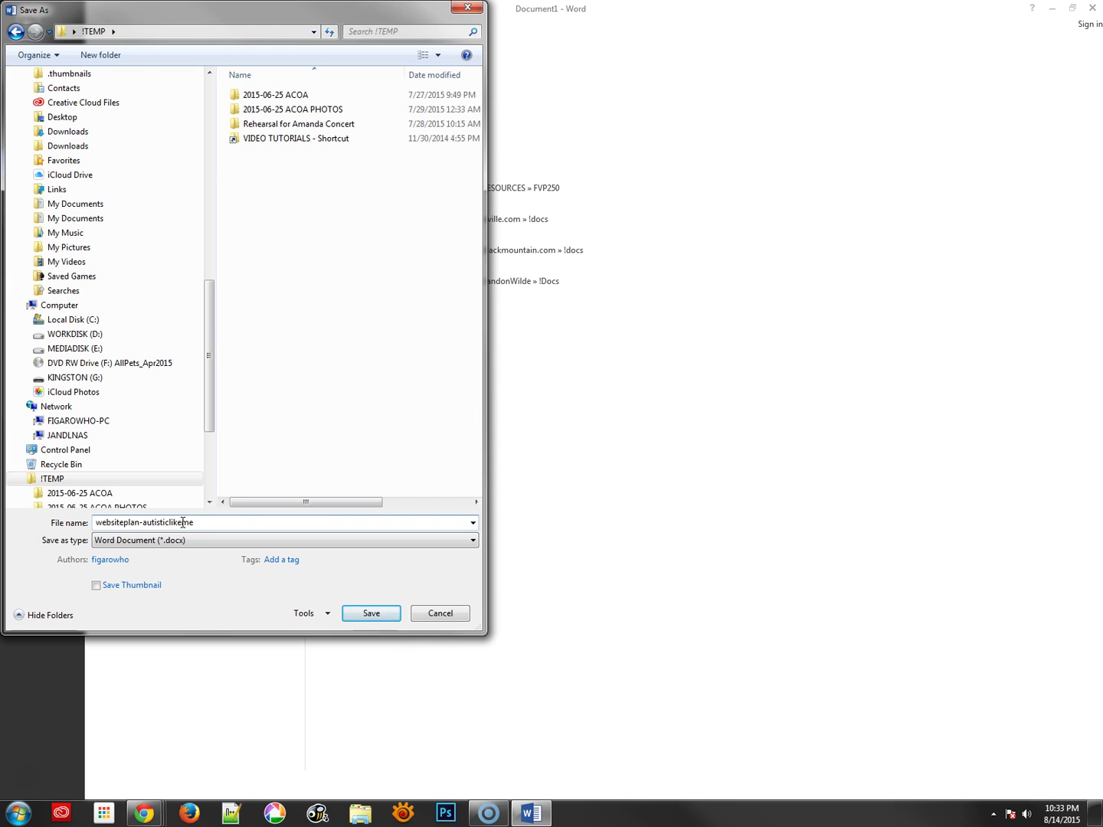
pyautogui.click(368, 610)
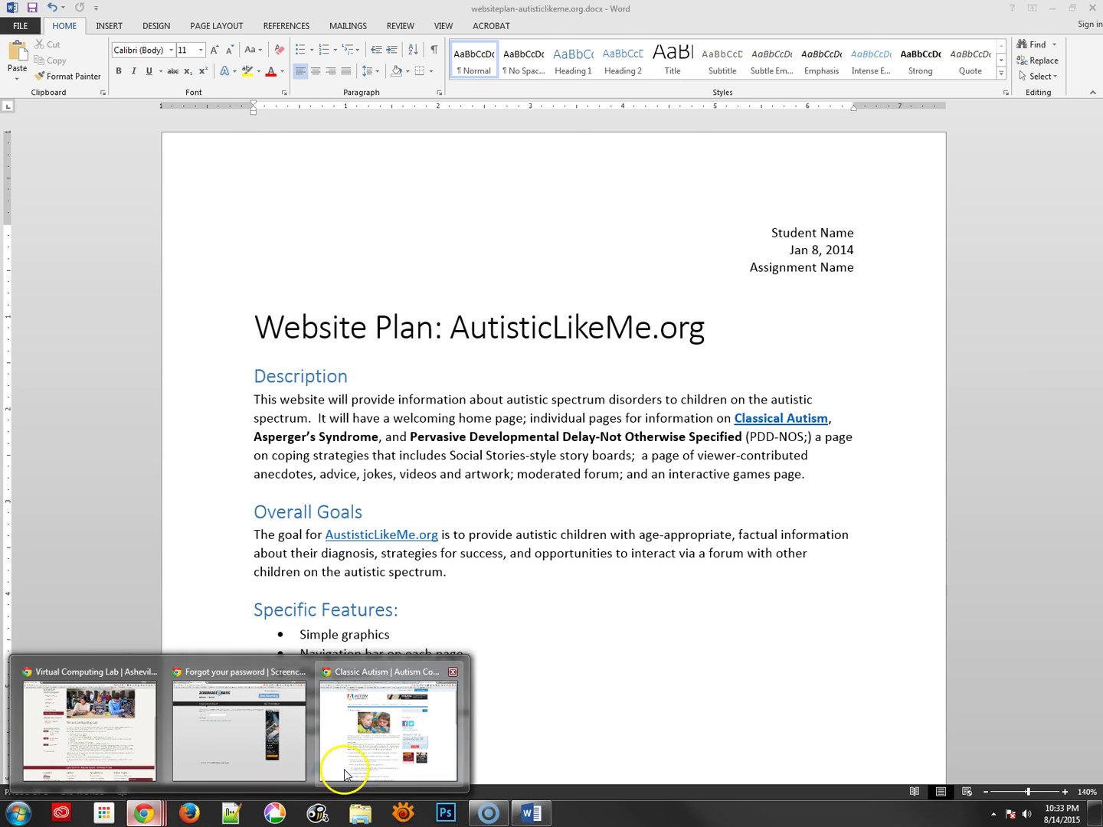
# Step: From Chrome's Google Docs tab, create a blank document via Drive's NEW > Google Docs
pyautogui.click(344, 774)
pyautogui.click(753, 10)
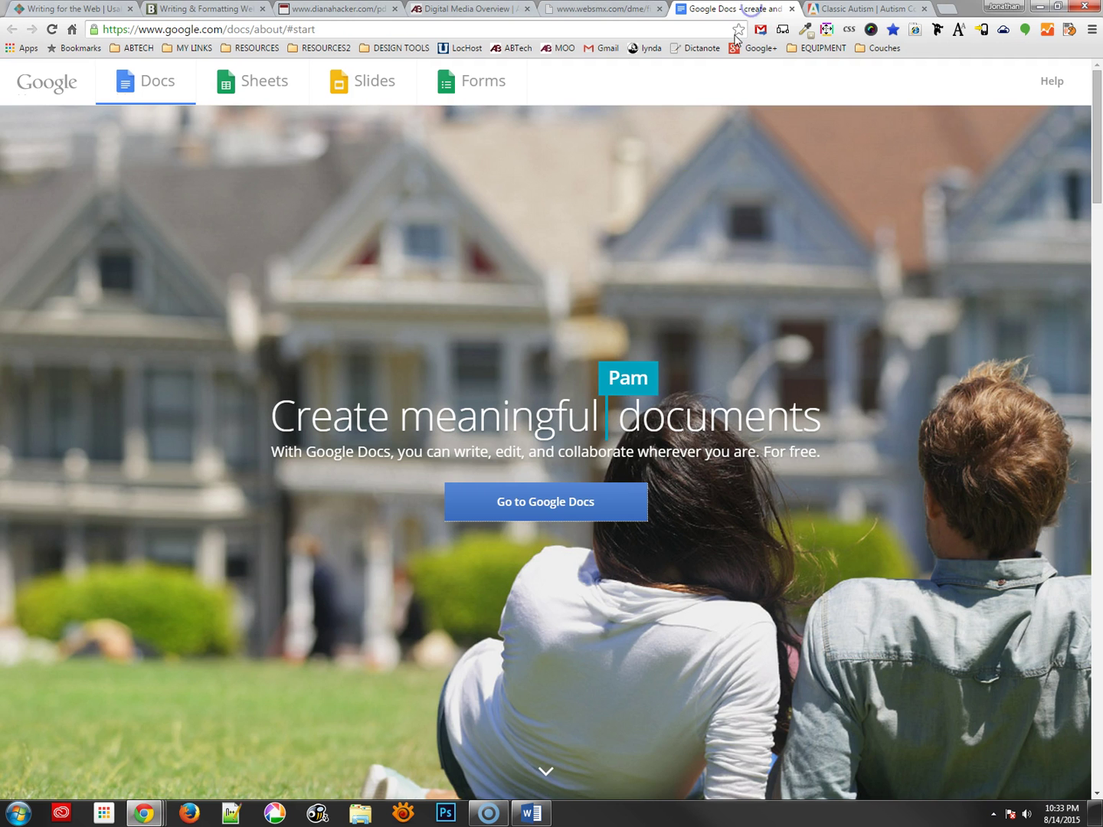
pyautogui.click(575, 505)
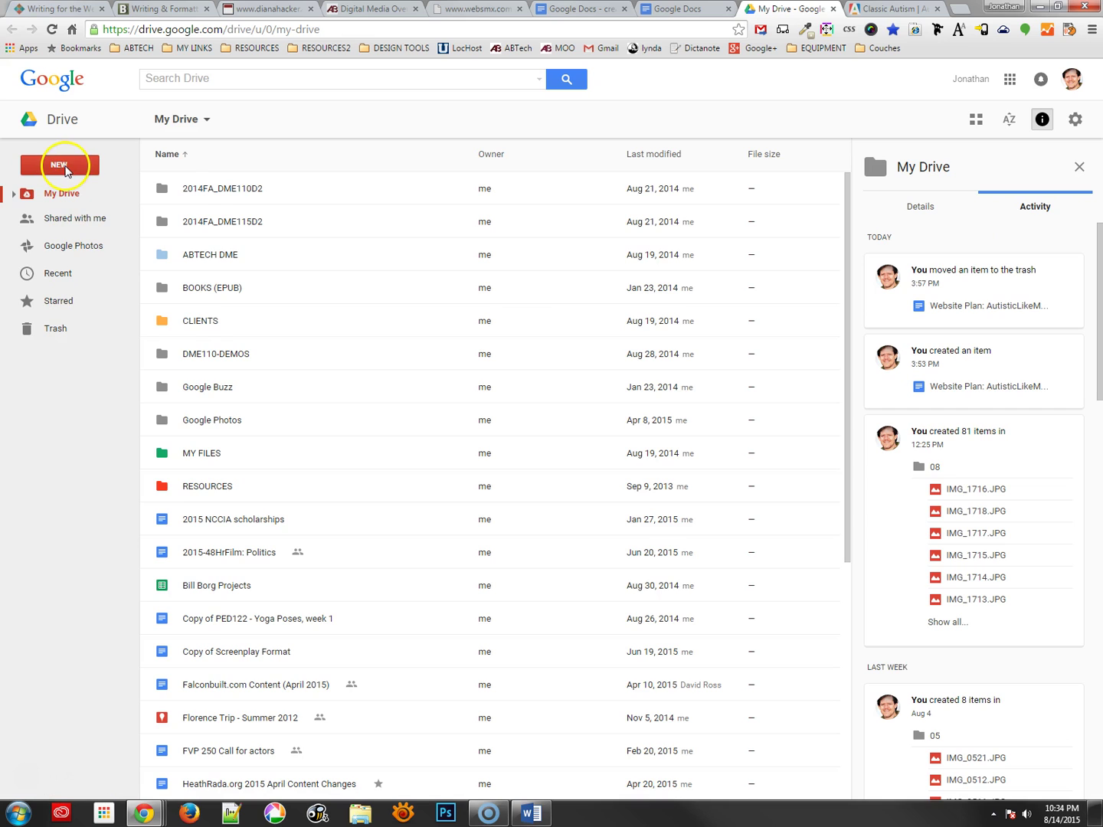
pyautogui.click(66, 170)
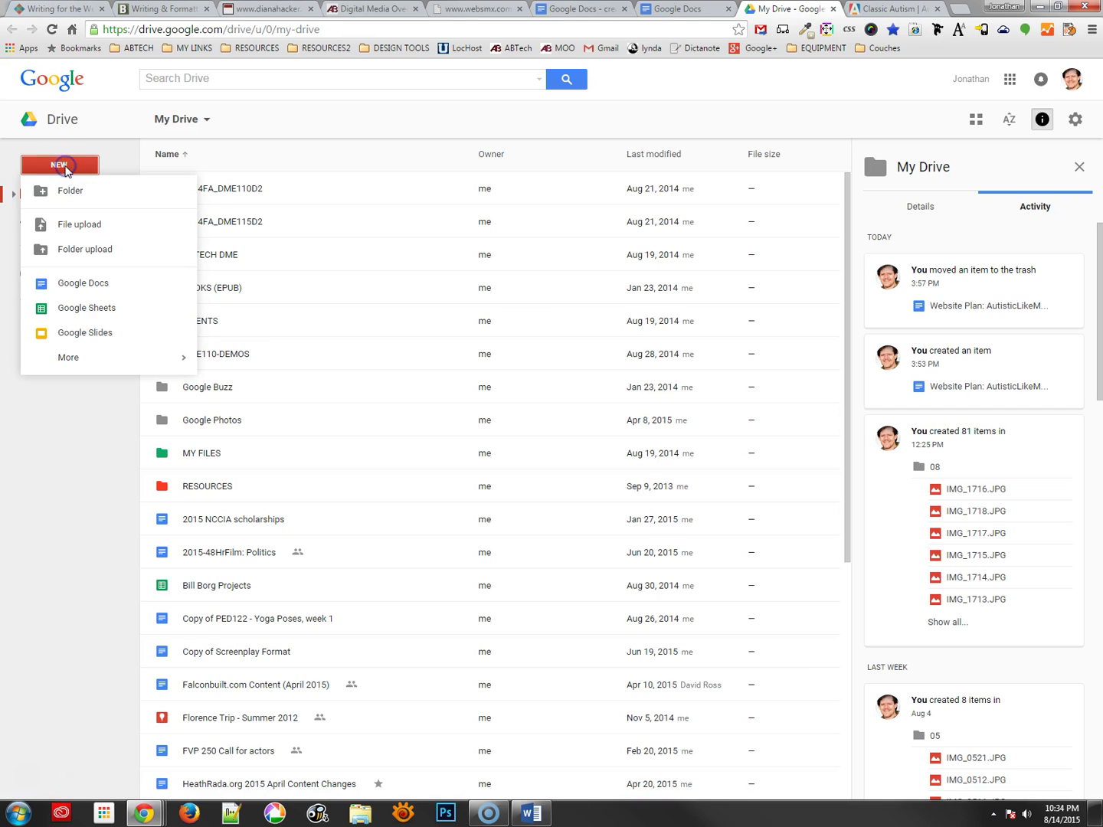
pyautogui.click(79, 283)
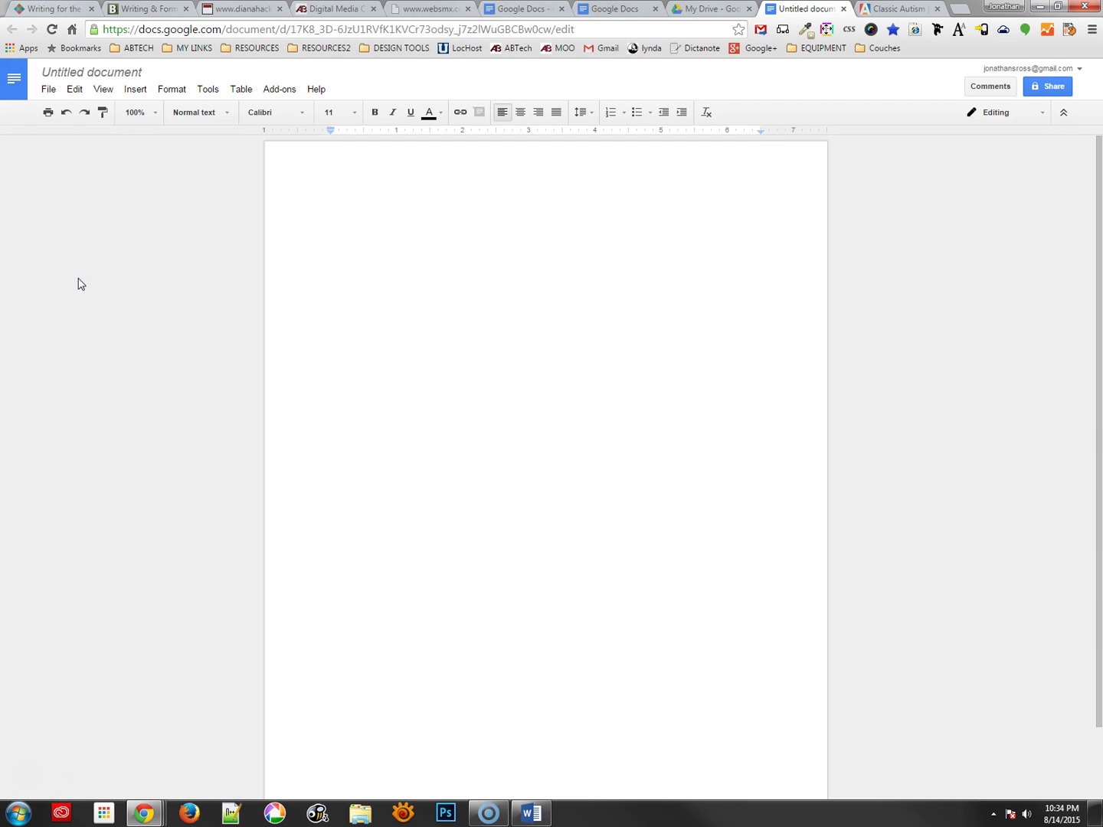
# Step: Remove a stray pasted web address and paste the website plan text into the document
pyautogui.write('http://www.autism-community.com/autism-spectrum-disorders/classic-autism/')
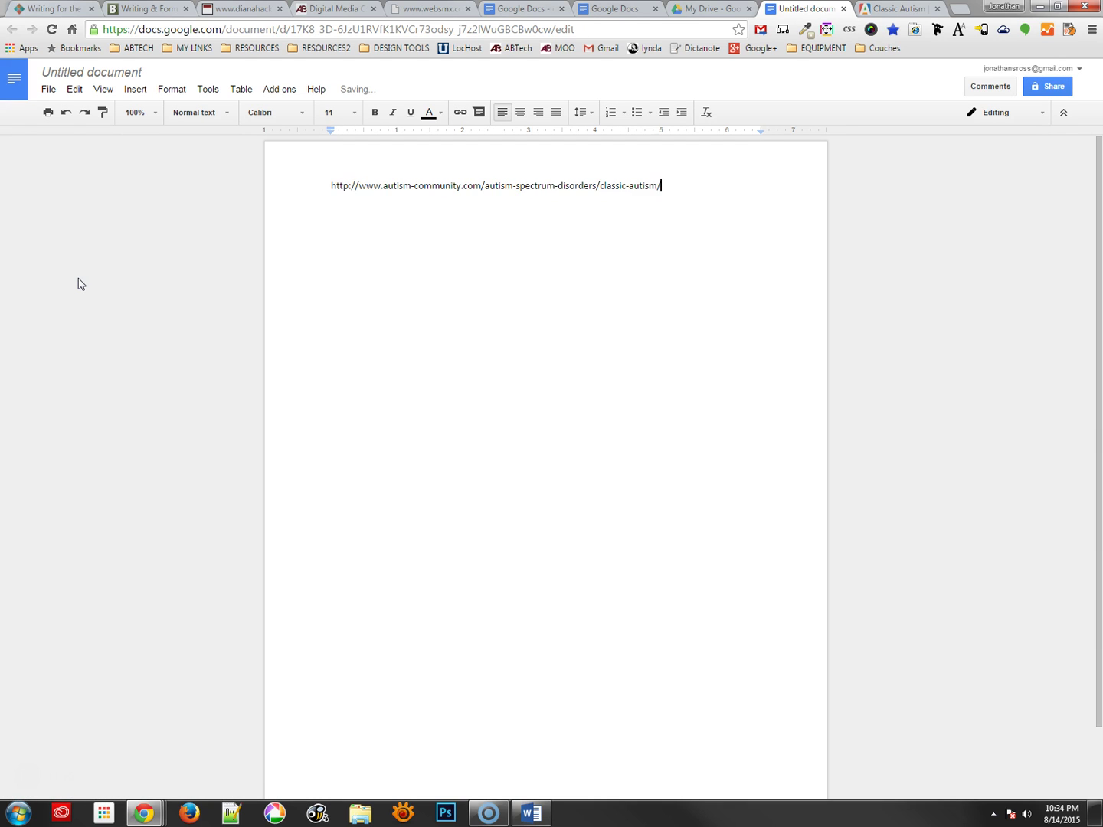
pyautogui.moveTo(707, 190); pyautogui.dragTo(132, 168)
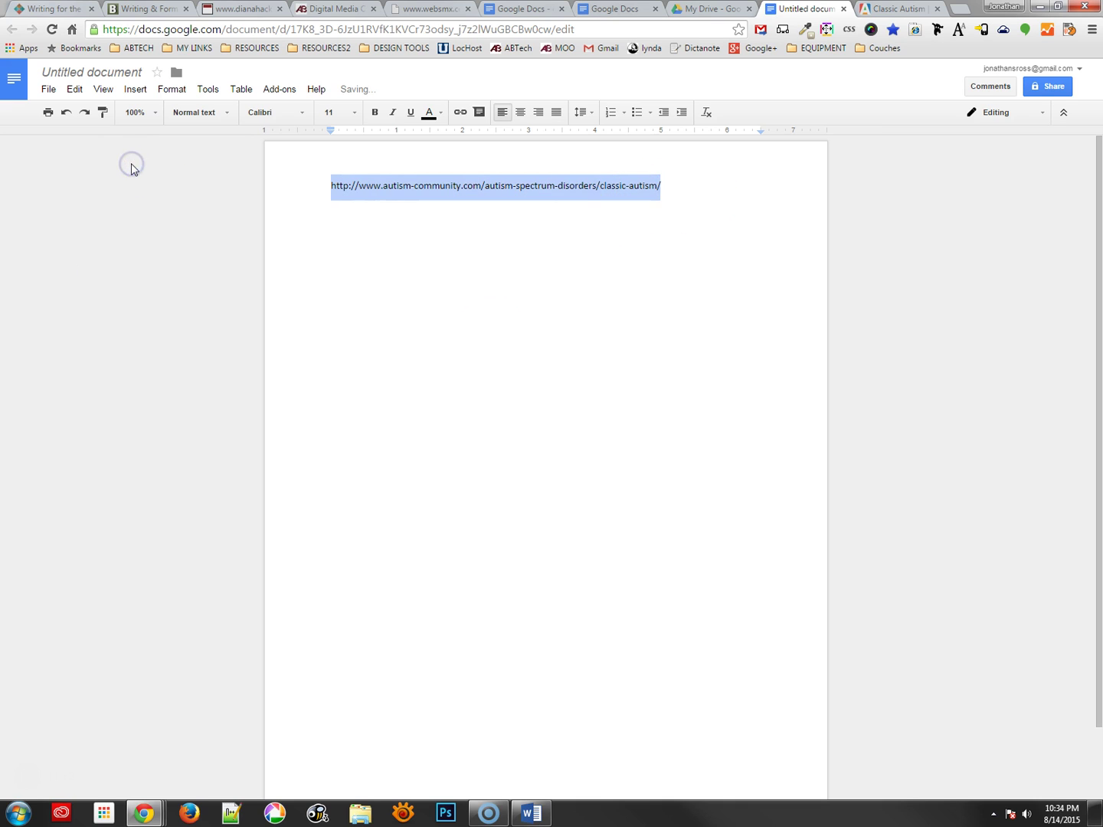
pyautogui.press('Delete')
pyautogui.click(451, 9)
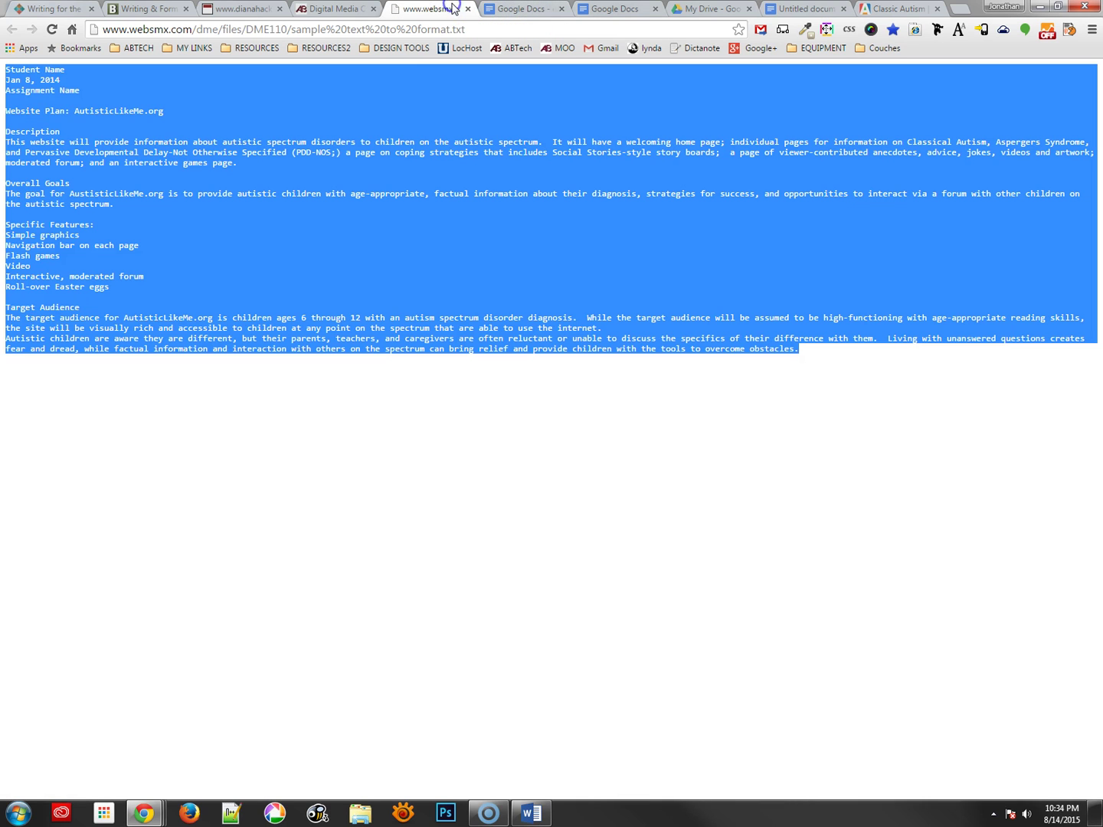
pyautogui.click(800, 11)
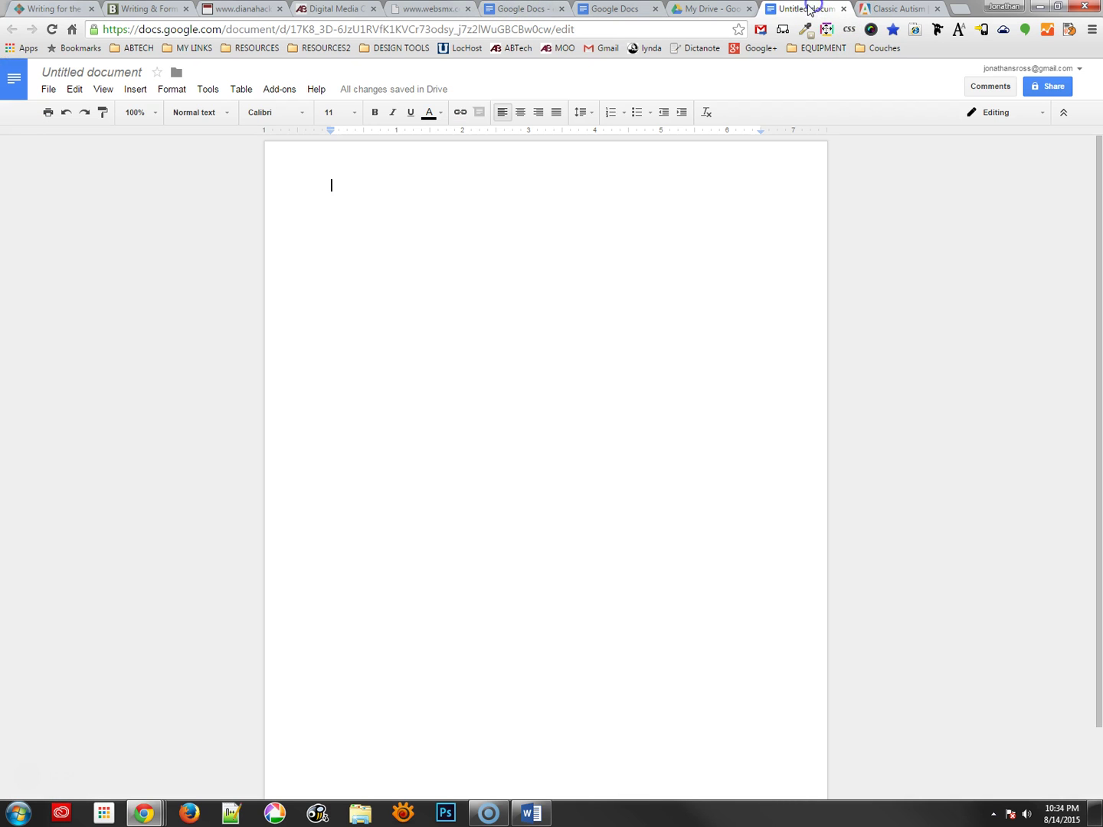
pyautogui.click(480, 299)
pyautogui.write('Student Name Jan 8, 2014 Assignment Name  Website Plan: AutisticLikeMe.org  Description This website will provide information about autistic spectrum disorders to children on the autistic spectrum.  It will have a welcoming home page; individual pages for information on Classical Autism, Aspergers Syndrome, and Pervasive Developmental Delay-Not Otherwise Specified (PDD-NOS;) a page on coping strategies that includes Social Stories-style story boards;  a page of viewer-contributed anecdotes, advice, jokes, videos and artwork; moderated forum; and an interactive games page.  Overall Goals The goal for AustisticLikeMe.org is to provide autistic children with age-appropriate, factual information about their diagnosis, strategies for success, and opportunities to interact via a forum with other children on the autistic spectrum.  Specific Features: Simple graphics Navigation bar on each page Flash games Video Interactive, moderated forum Roll-over Easter eggs  Target Audience The target audience for AutisticLikeMe.org is children ages 6 through 12 with an autism spectrum disorder diagnosis.  While the target audience will be assumed to be high-functioning with age-appropriate reading skills, the site will be visually rich and accessible to children at any point on the spectrum that are able to use the internet. Autistic children are aware they are different, but their parents, teachers, and caregivers are often reluctant or unable to discuss the specifics of their difference with them.  Living with unanswered questions creates fear and dread, while factual information and interaction with others on the spectrum can bring relief and provide children with the tools to overcome obstacles.')
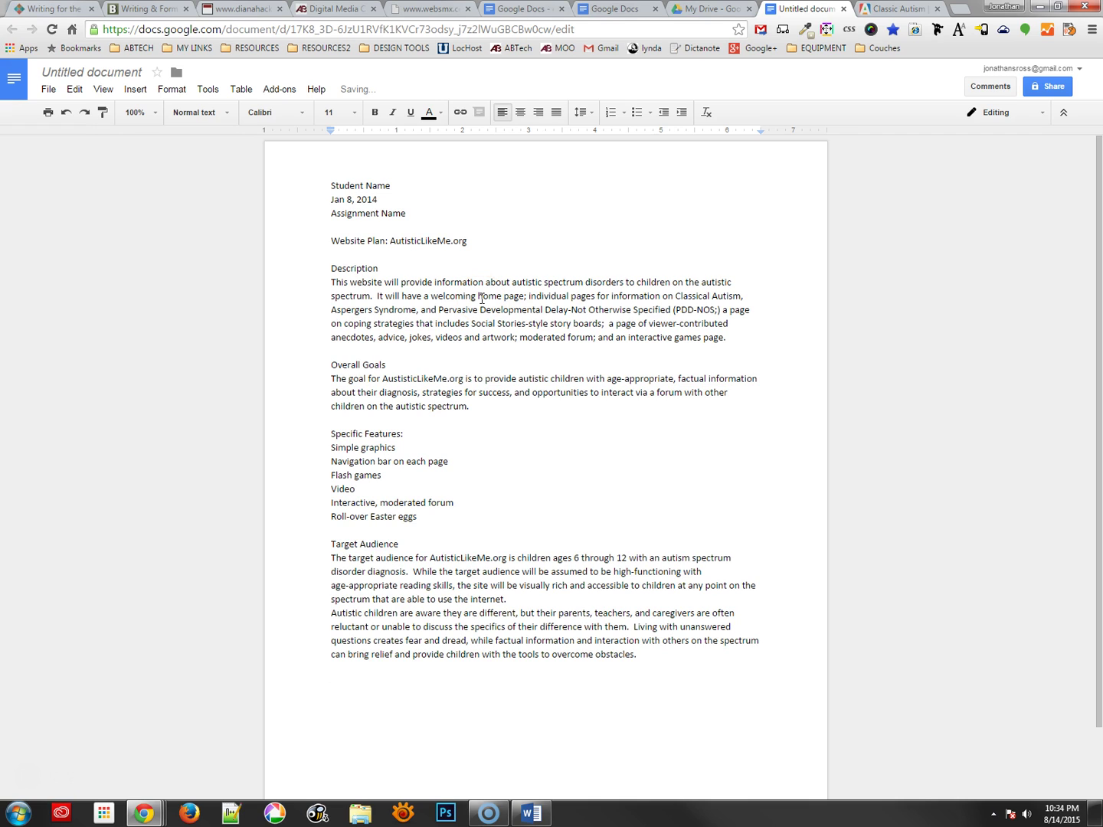
# Step: Set all text to Normal text and right-align the name, date and assignment lines
pyautogui.moveTo(365, 185); pyautogui.dragTo(383, 210)
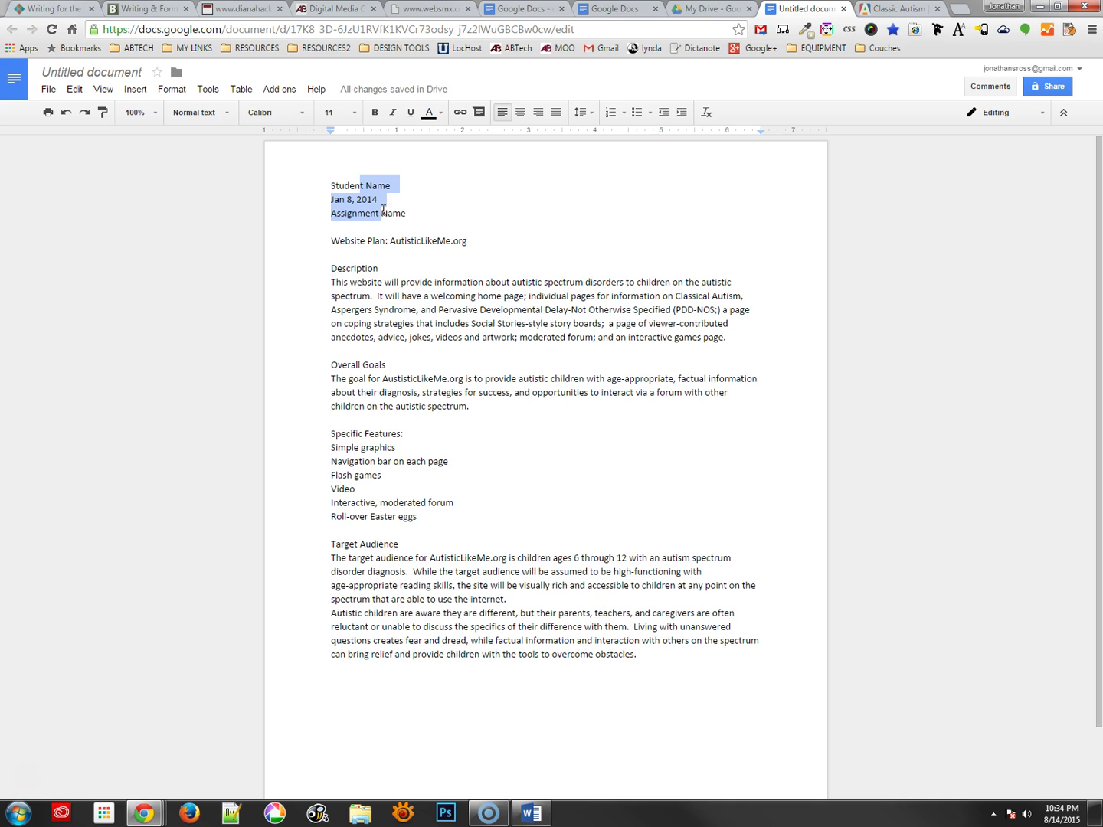
pyautogui.moveTo(609, 789); pyautogui.dragTo(229, 123)
pyautogui.click(209, 112)
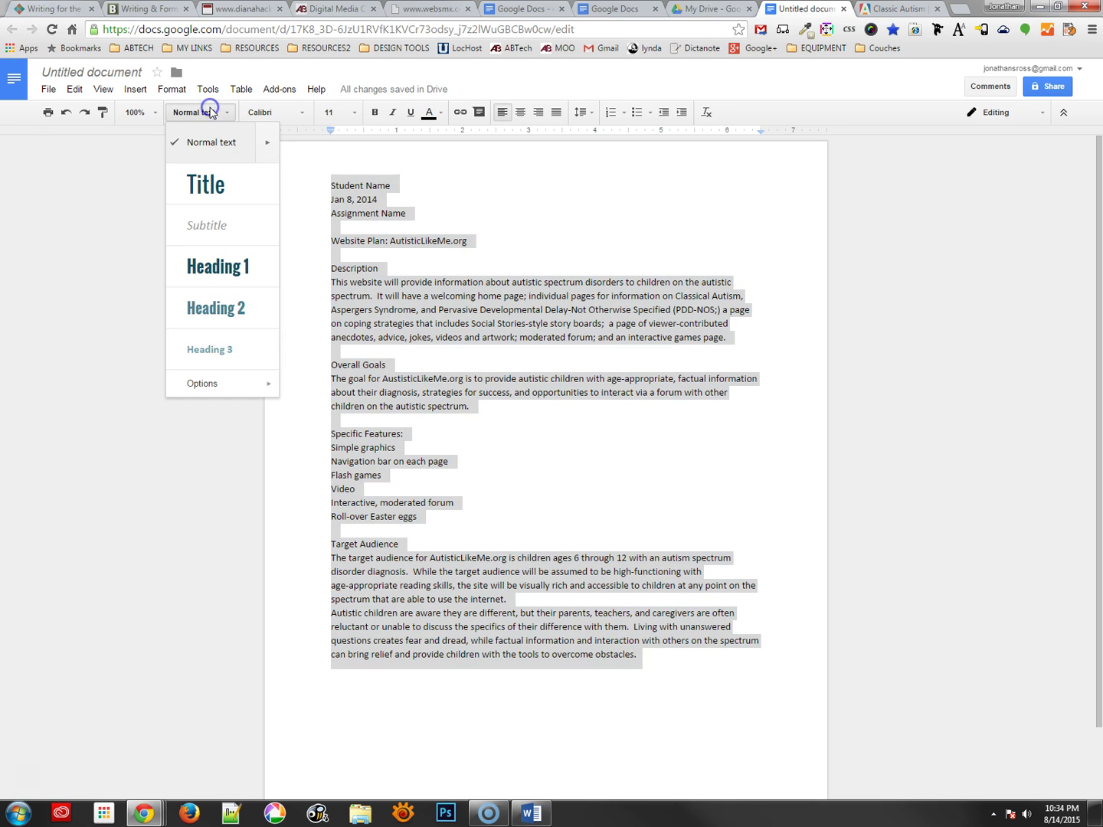
pyautogui.click(206, 141)
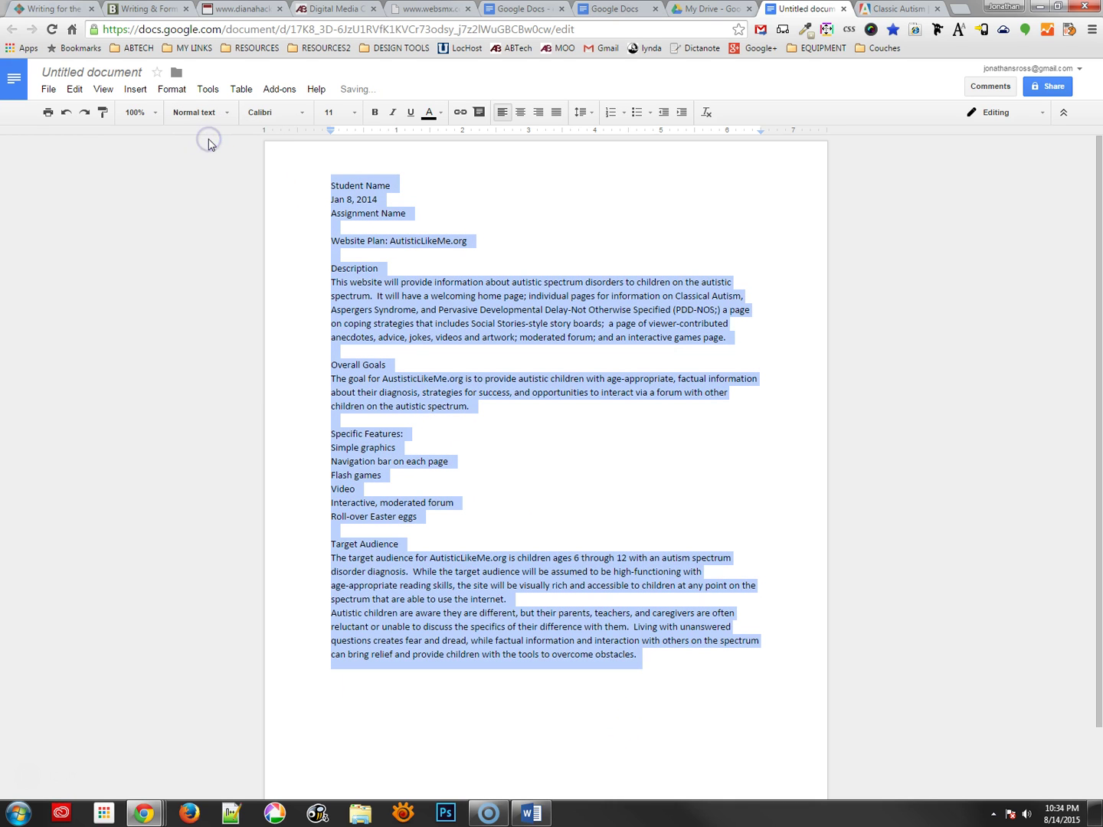
pyautogui.click(410, 238)
pyautogui.moveTo(414, 215); pyautogui.dragTo(305, 181)
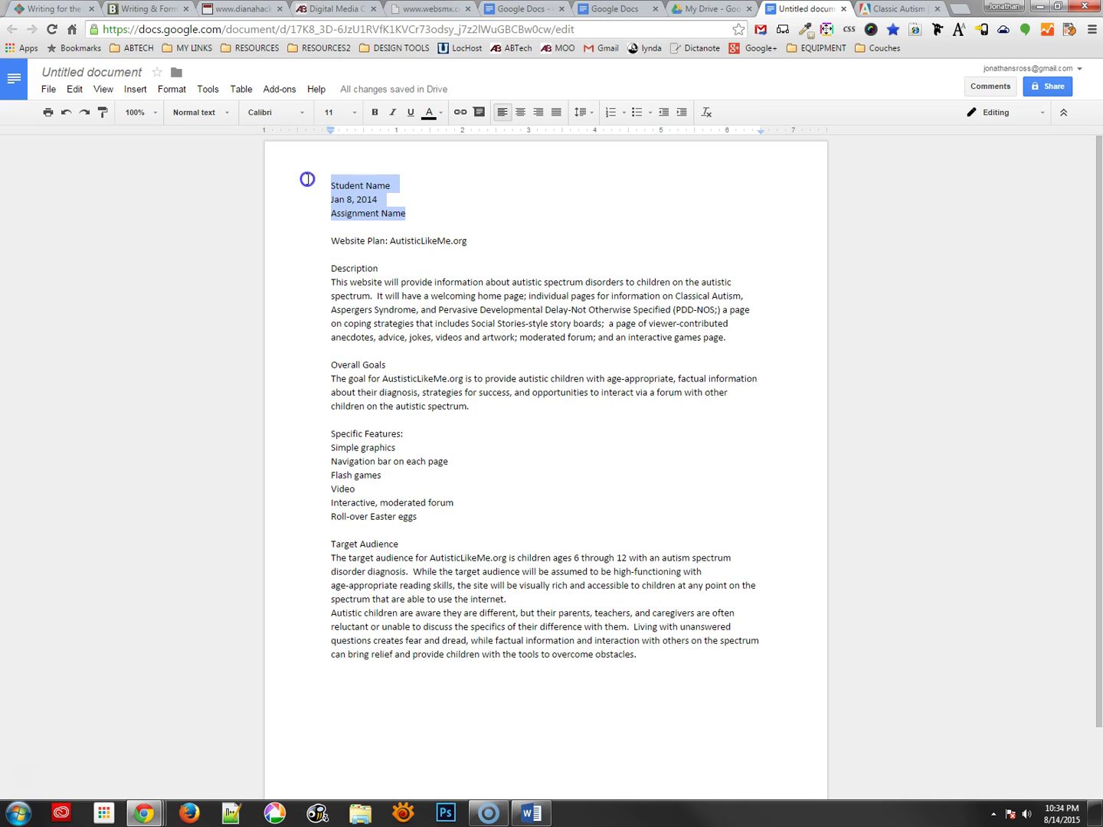
pyautogui.click(537, 114)
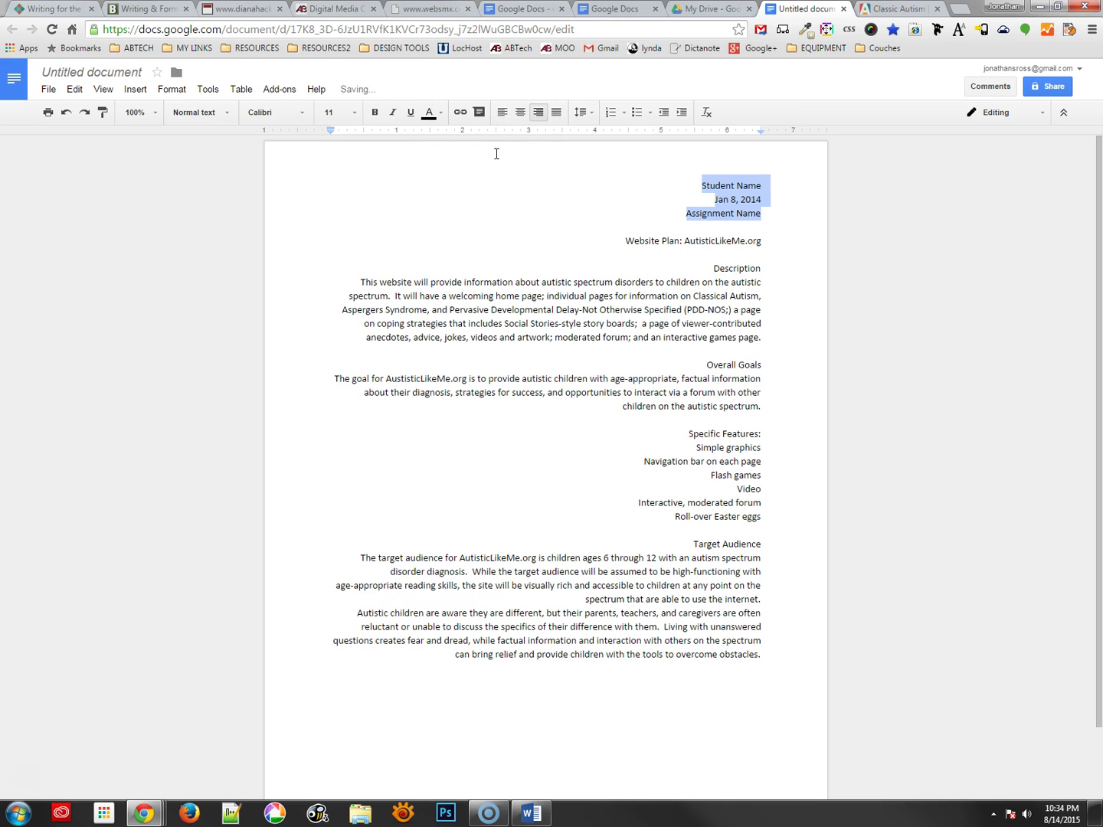
# Step: Remove the blank line above Website Plan and left-align the plan text below the header
pyautogui.click(625, 244)
pyautogui.press('BackSpace')
pyautogui.press('BackSpace')
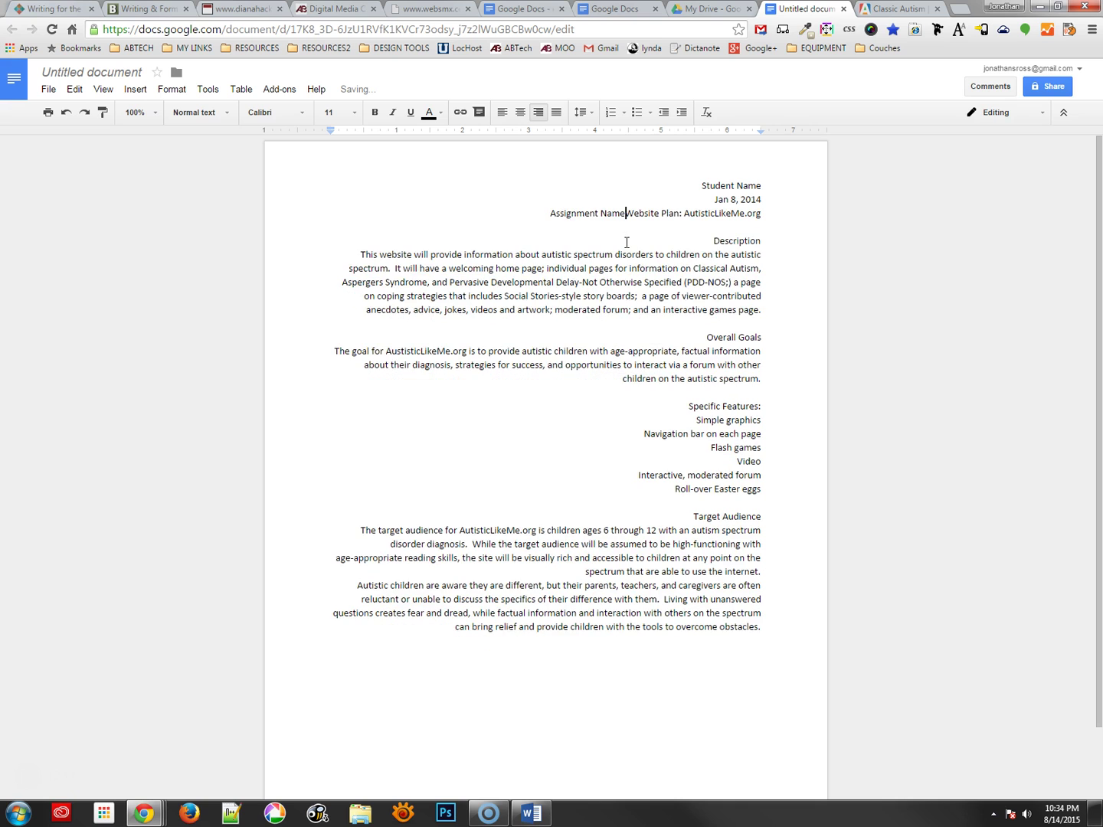
pyautogui.press('Return')
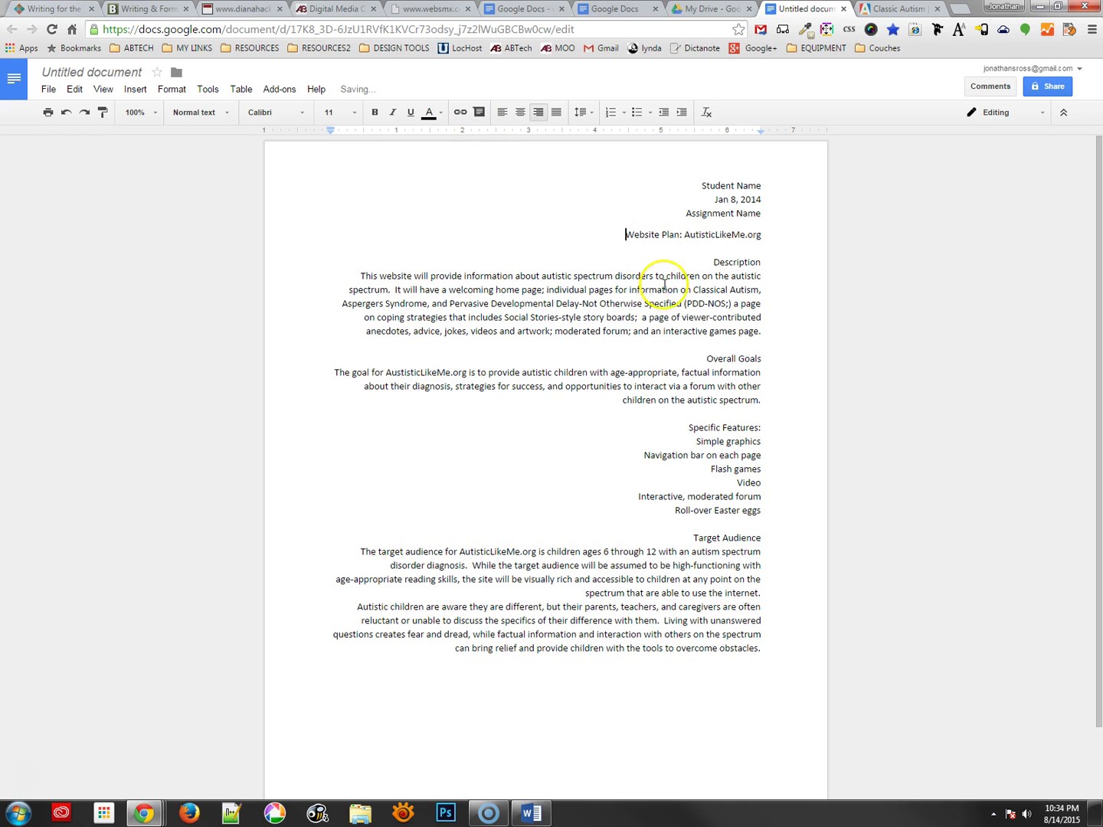
pyautogui.moveTo(756, 640); pyautogui.dragTo(648, 234)
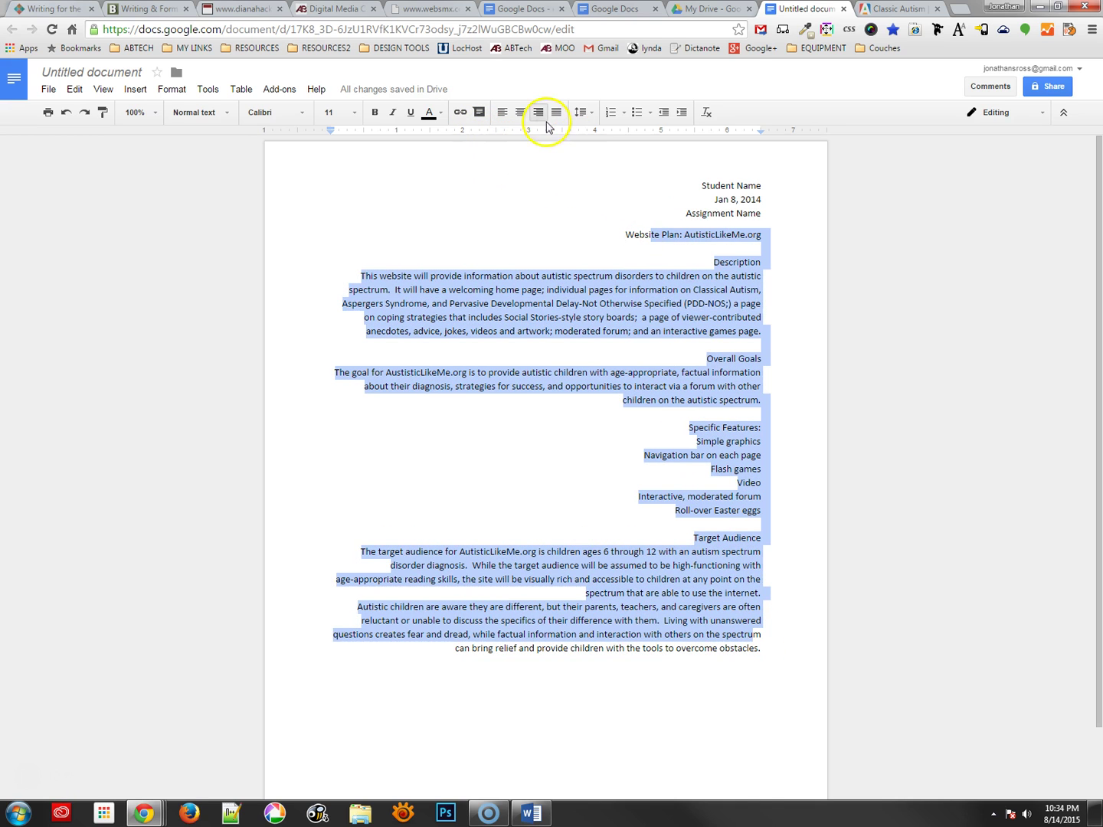
pyautogui.click(501, 113)
pyautogui.click(408, 278)
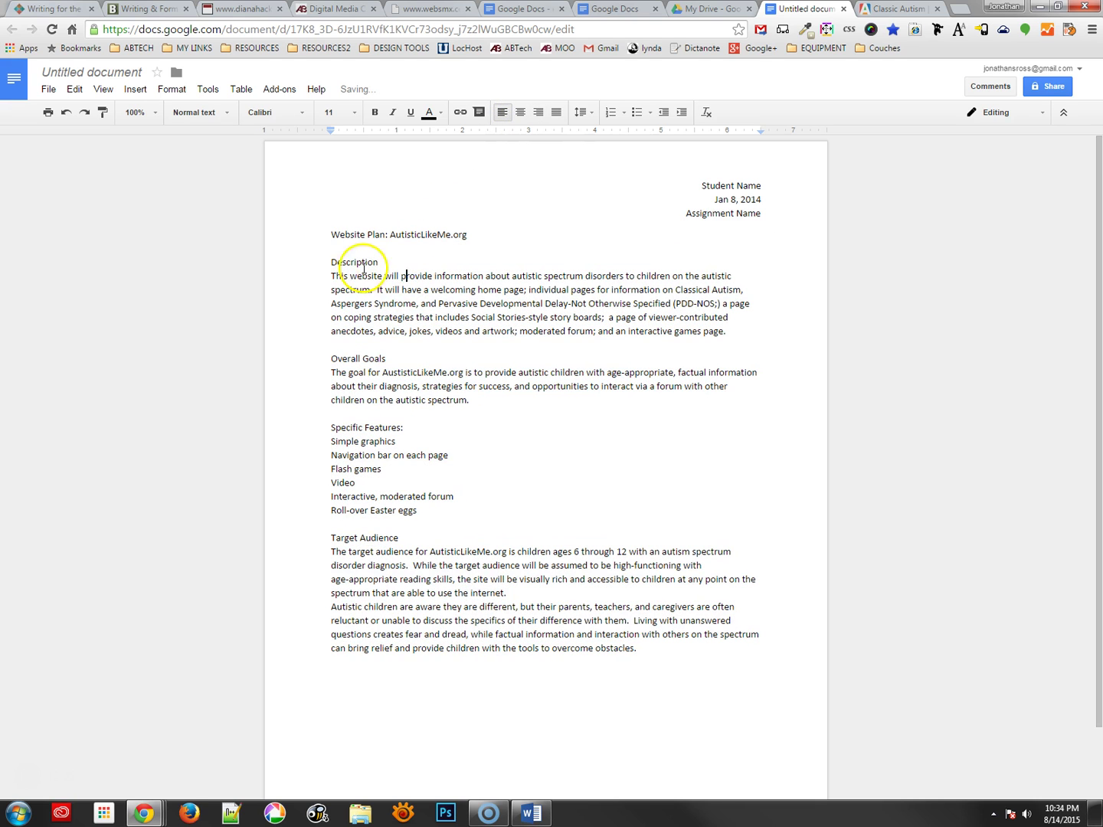
# Step: Undo a misapplied Title style and tidy the line breaks around Description and its paragraph
pyautogui.click(338, 238)
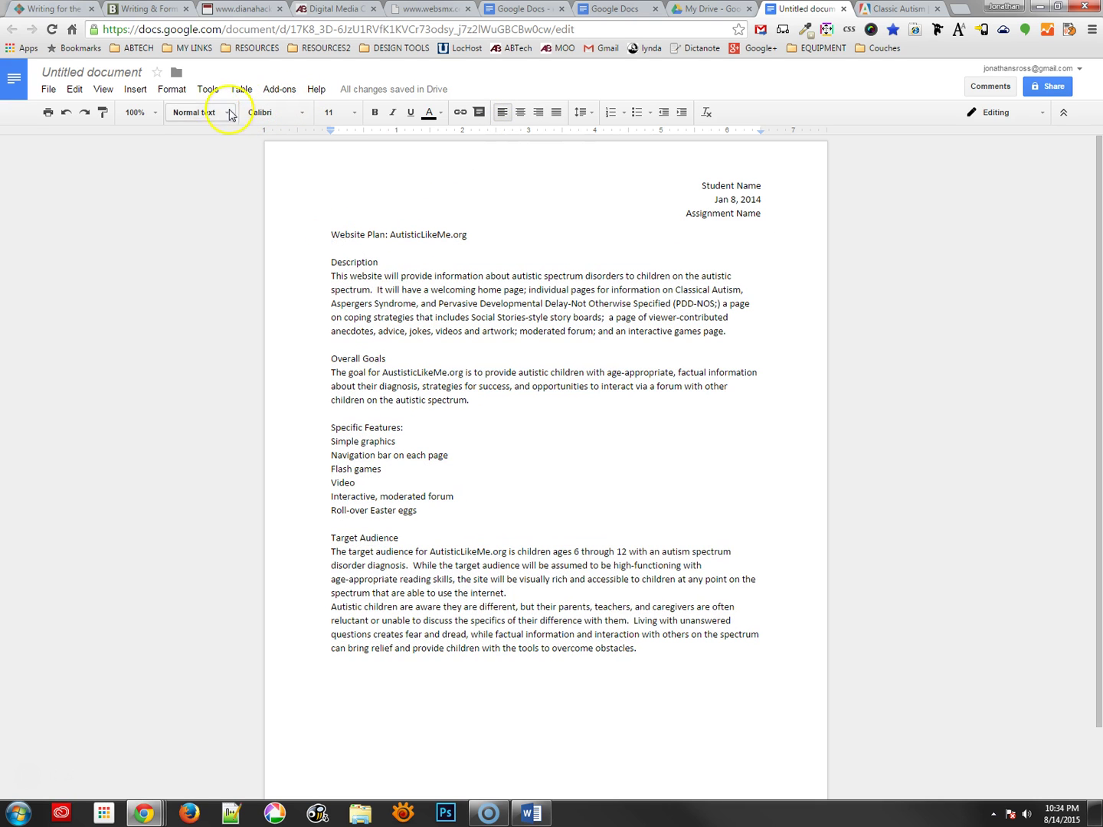
pyautogui.click(204, 113)
pyautogui.click(217, 186)
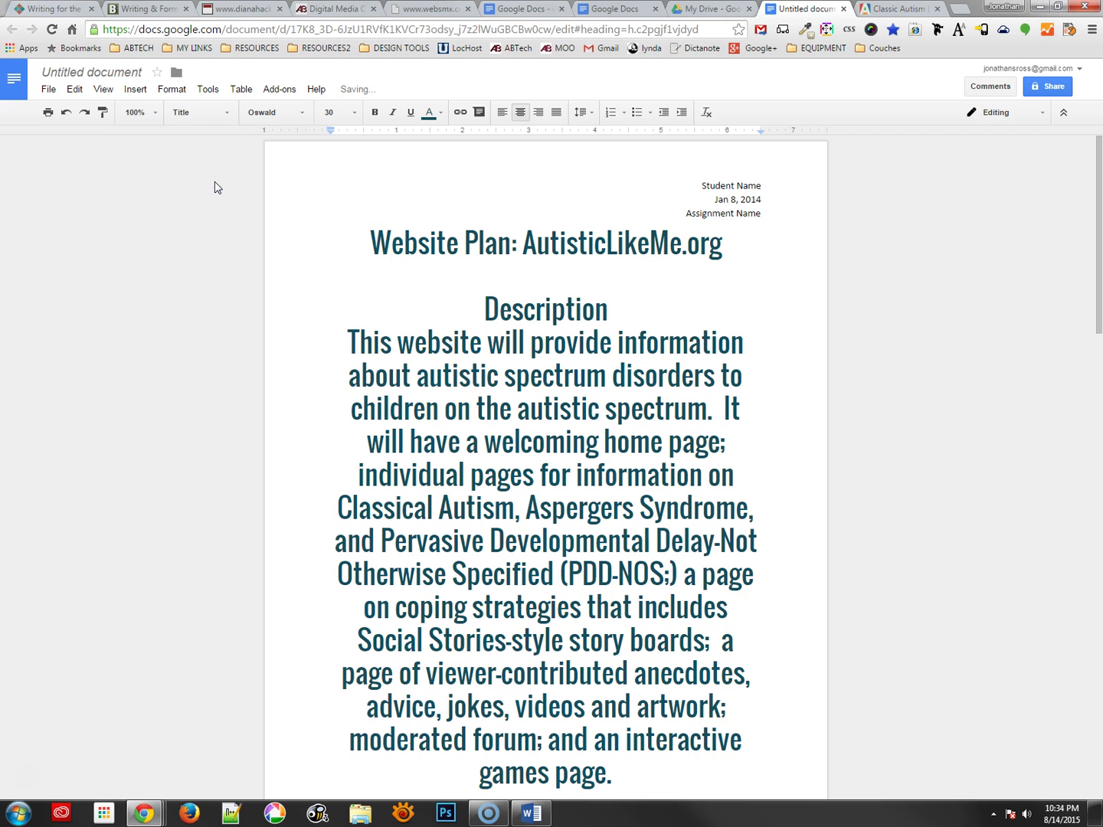
pyautogui.hotkey('ctrl', 'z')
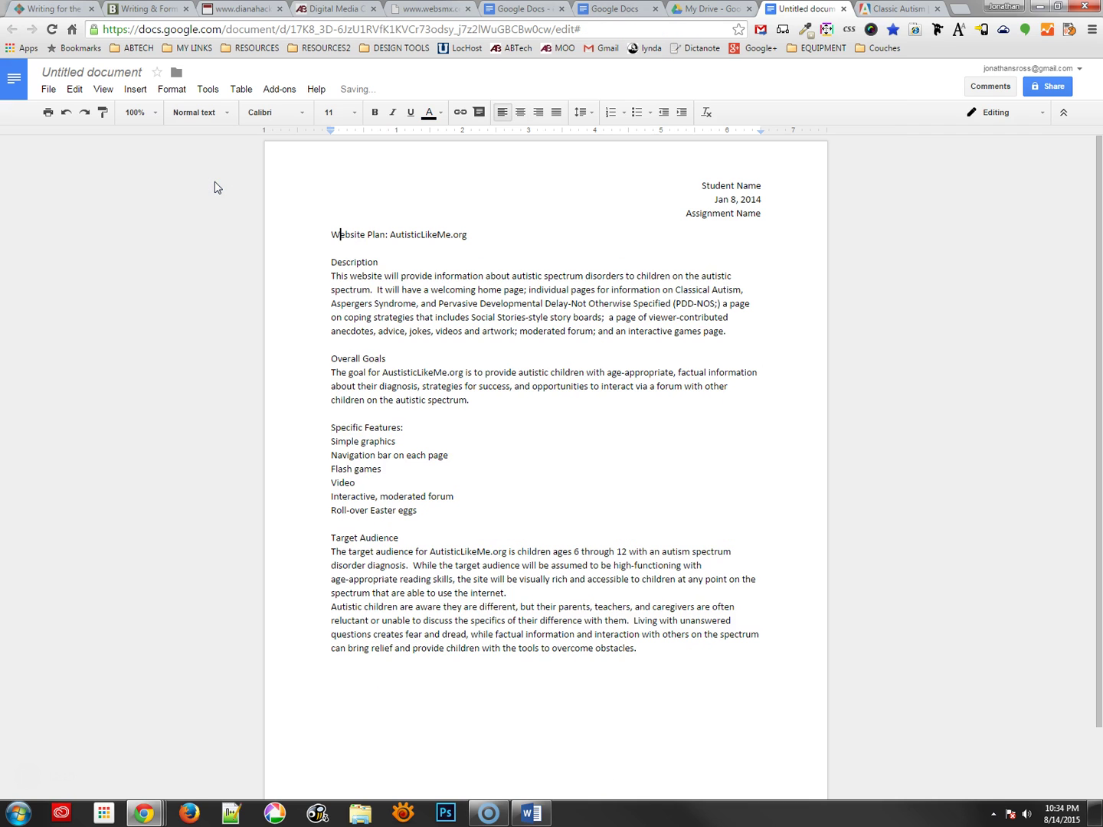
pyautogui.click(319, 265)
pyautogui.press('BackSpace')
pyautogui.press('BackSpace')
pyautogui.press('Return')
pyautogui.click(321, 272)
pyautogui.click(329, 272)
# Step: Tidy the line breaks around Overall Goals and its goal paragraph
pyautogui.press('BackSpace')
pyautogui.press('Return')
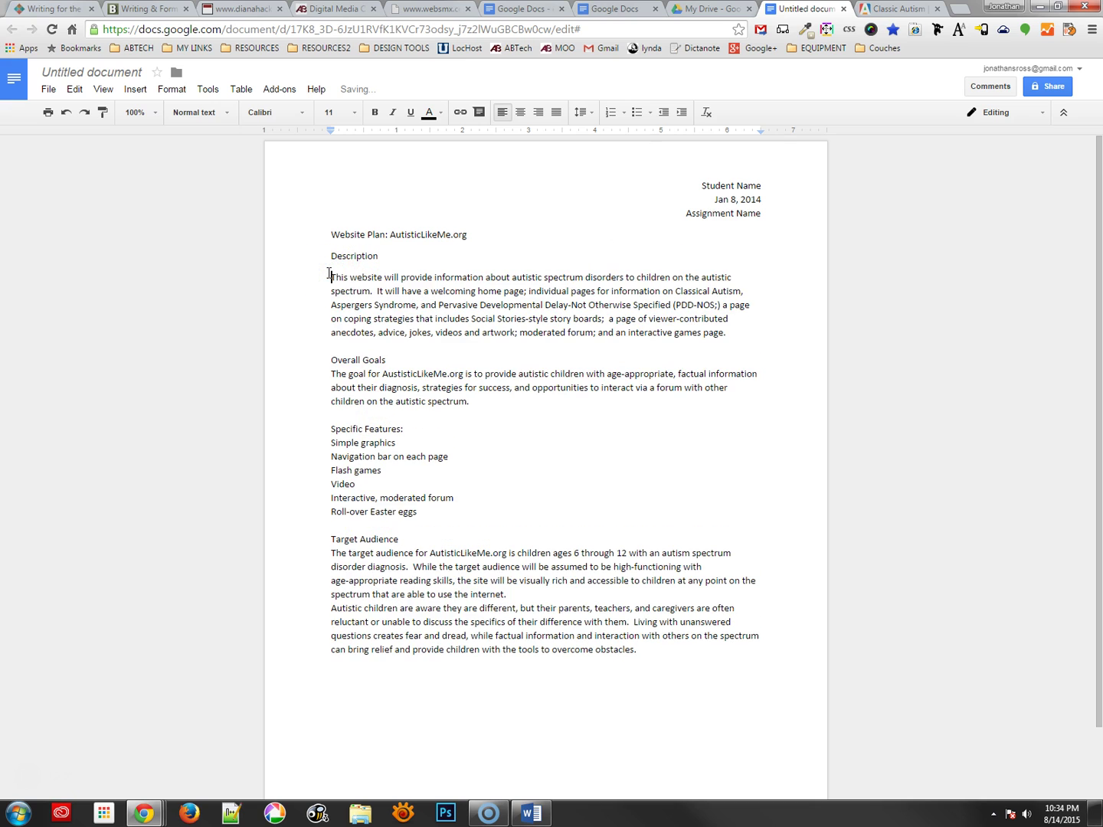
pyautogui.click(331, 362)
pyautogui.press('BackSpace')
pyautogui.press('Return')
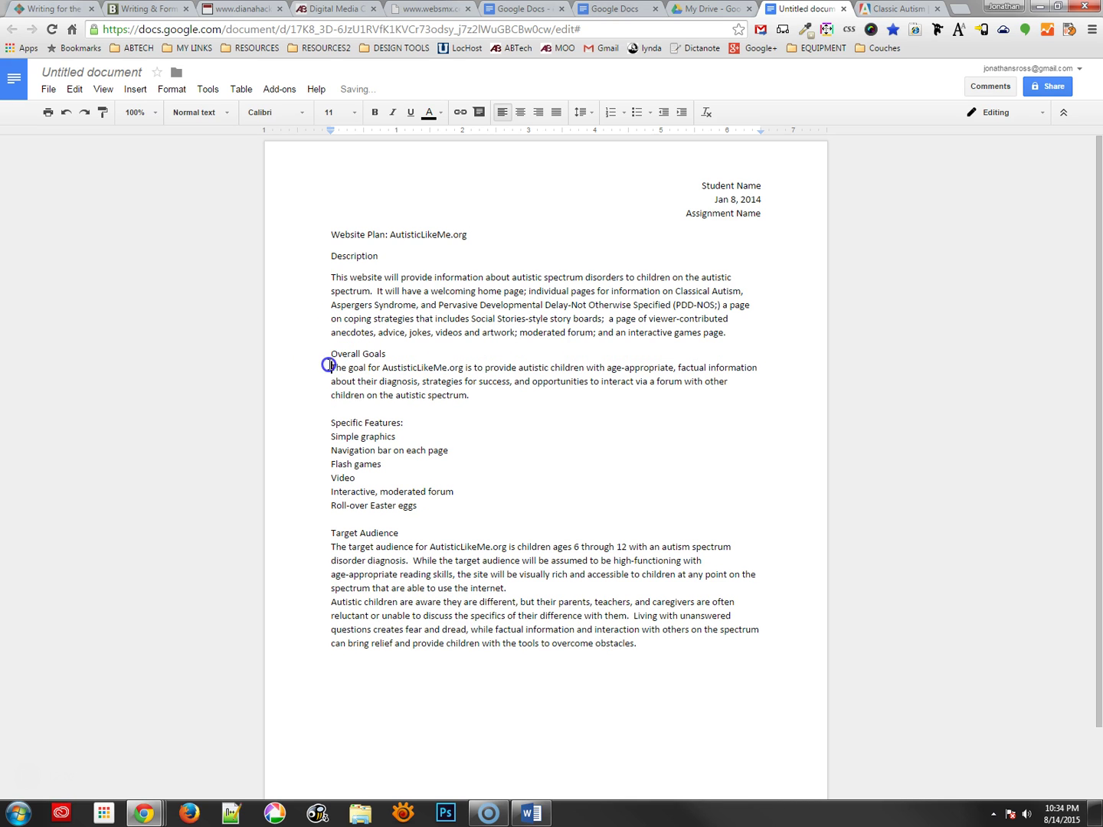
pyautogui.press('BackSpace')
pyautogui.press('Return')
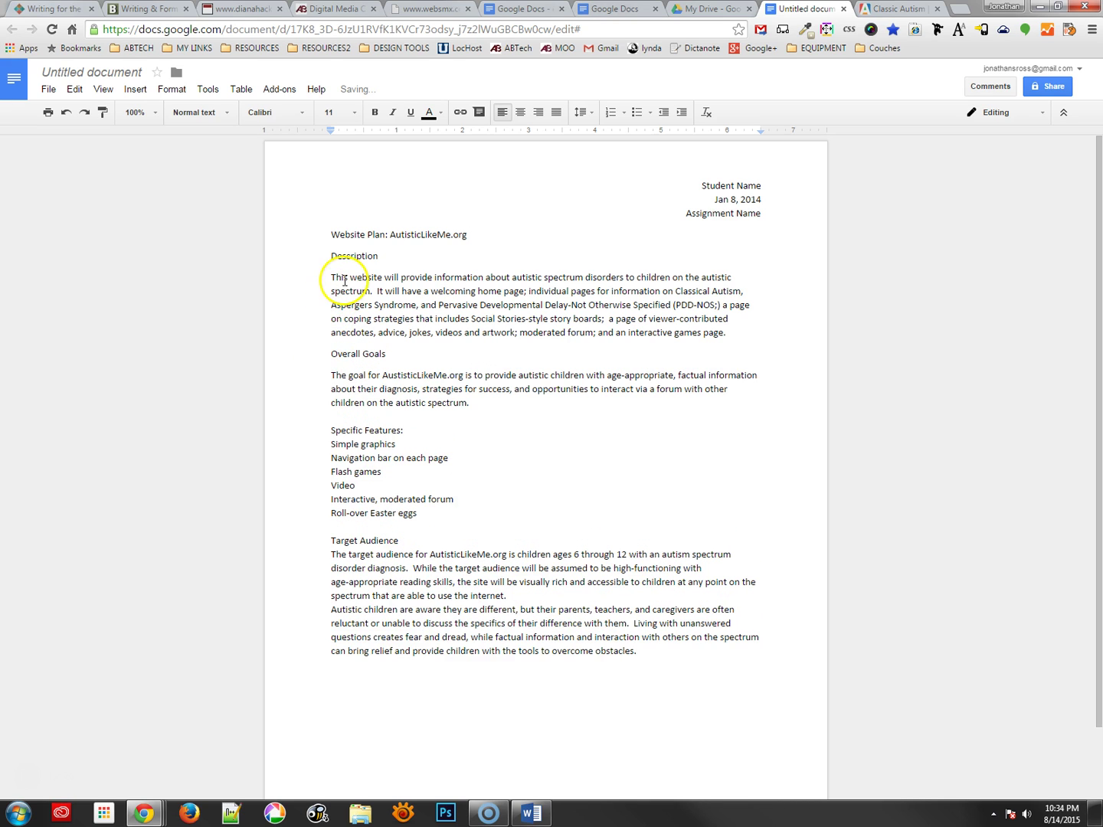
# Step: Style Website Plan as Title and Description as Heading 1
pyautogui.click(362, 235)
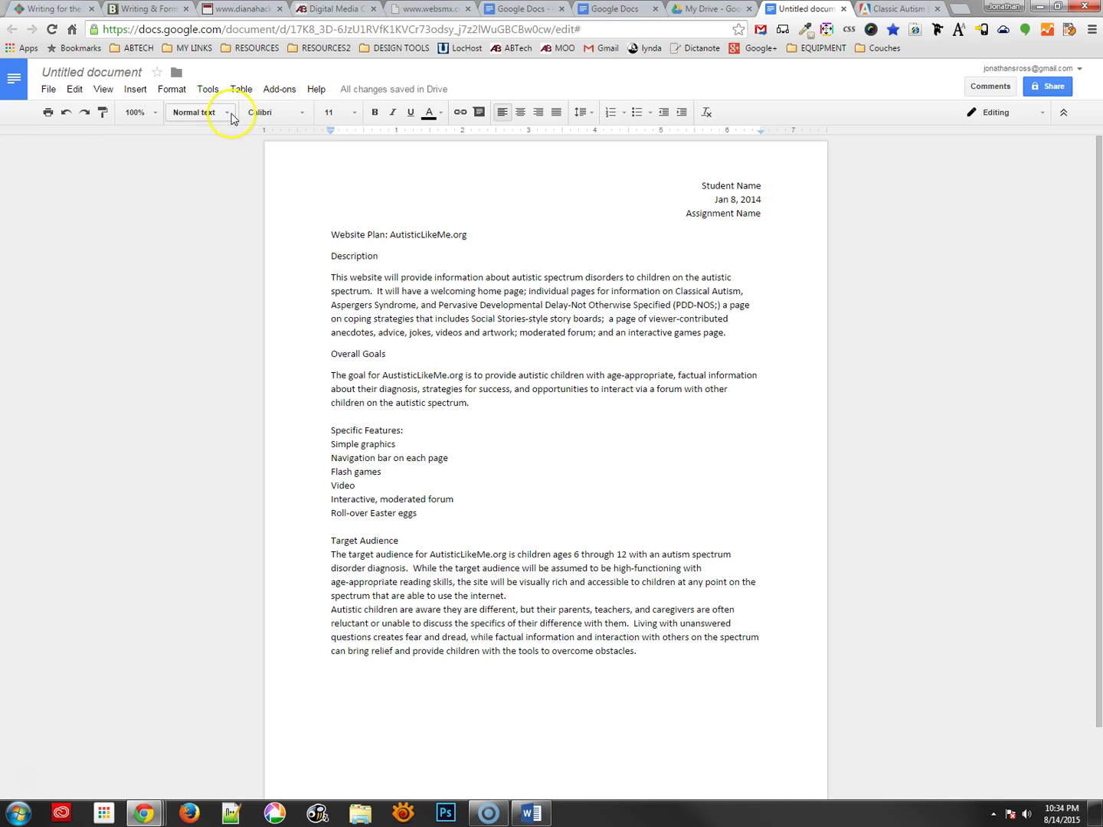
pyautogui.click(178, 112)
pyautogui.click(211, 181)
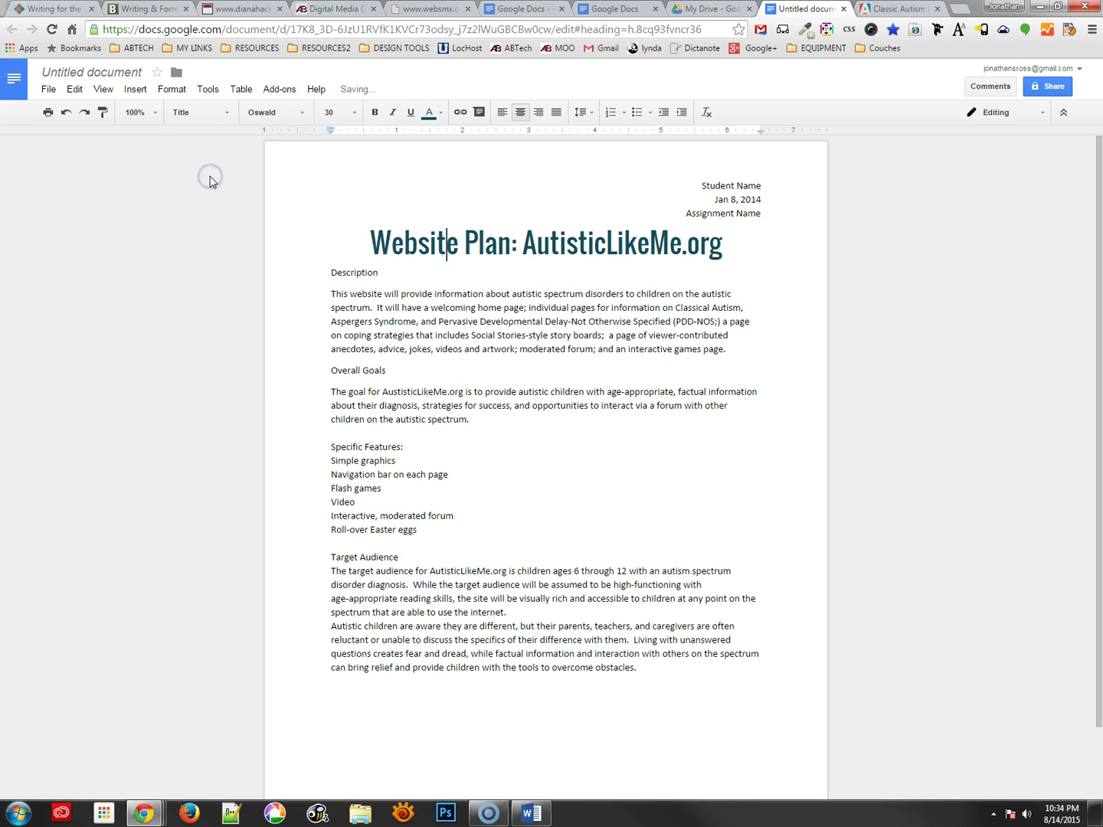
pyautogui.click(362, 273)
pyautogui.click(197, 113)
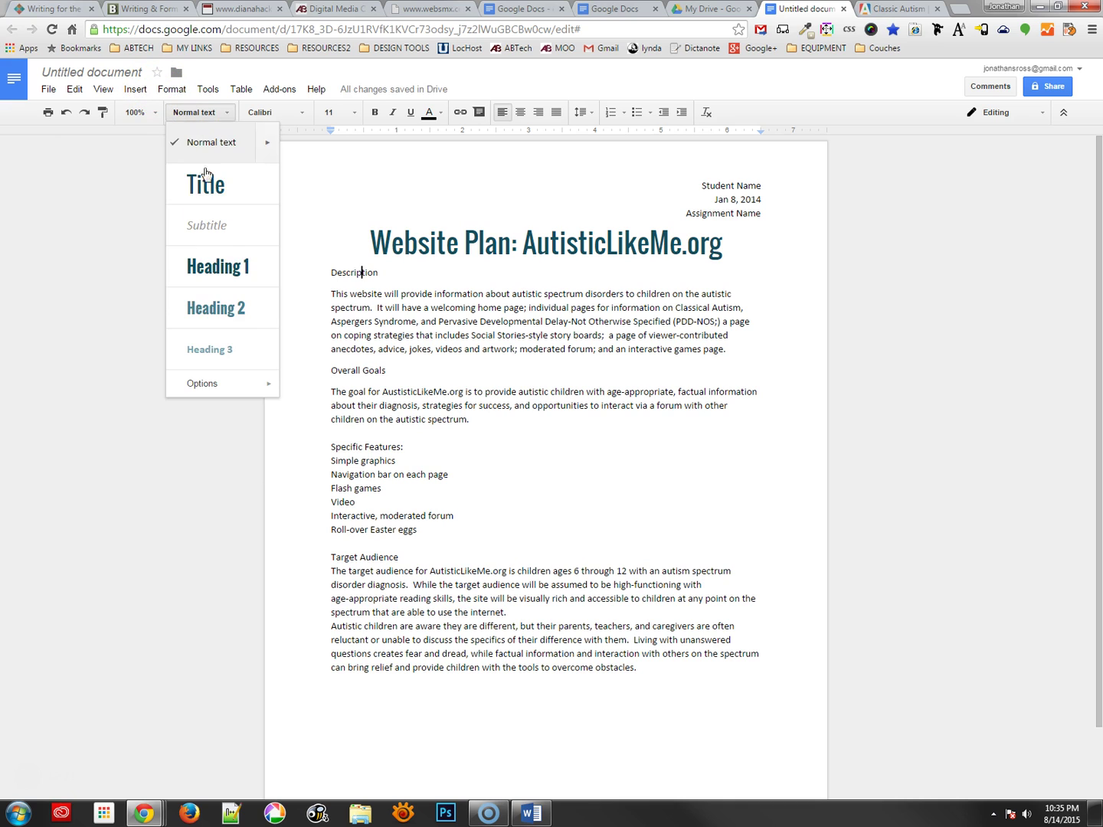
pyautogui.click(227, 264)
# Step: Make Overall Goals and Specific Features Heading 1
pyautogui.click(361, 322)
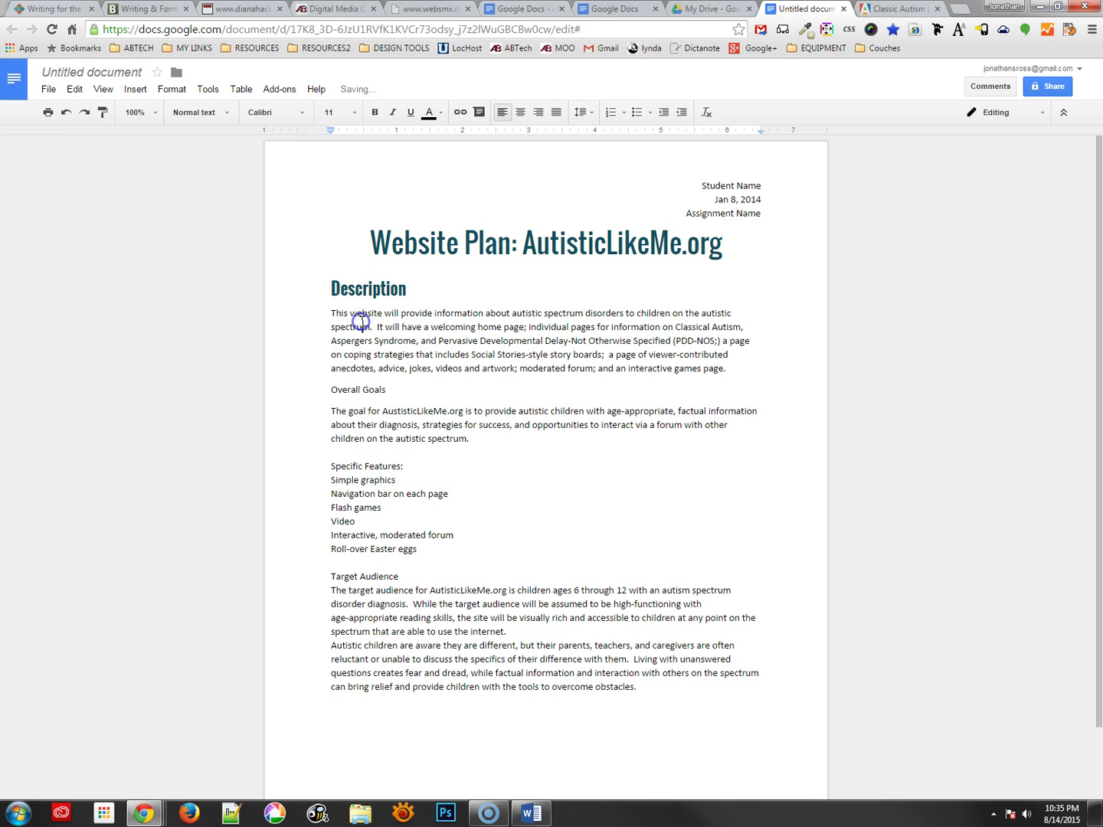
pyautogui.click(357, 390)
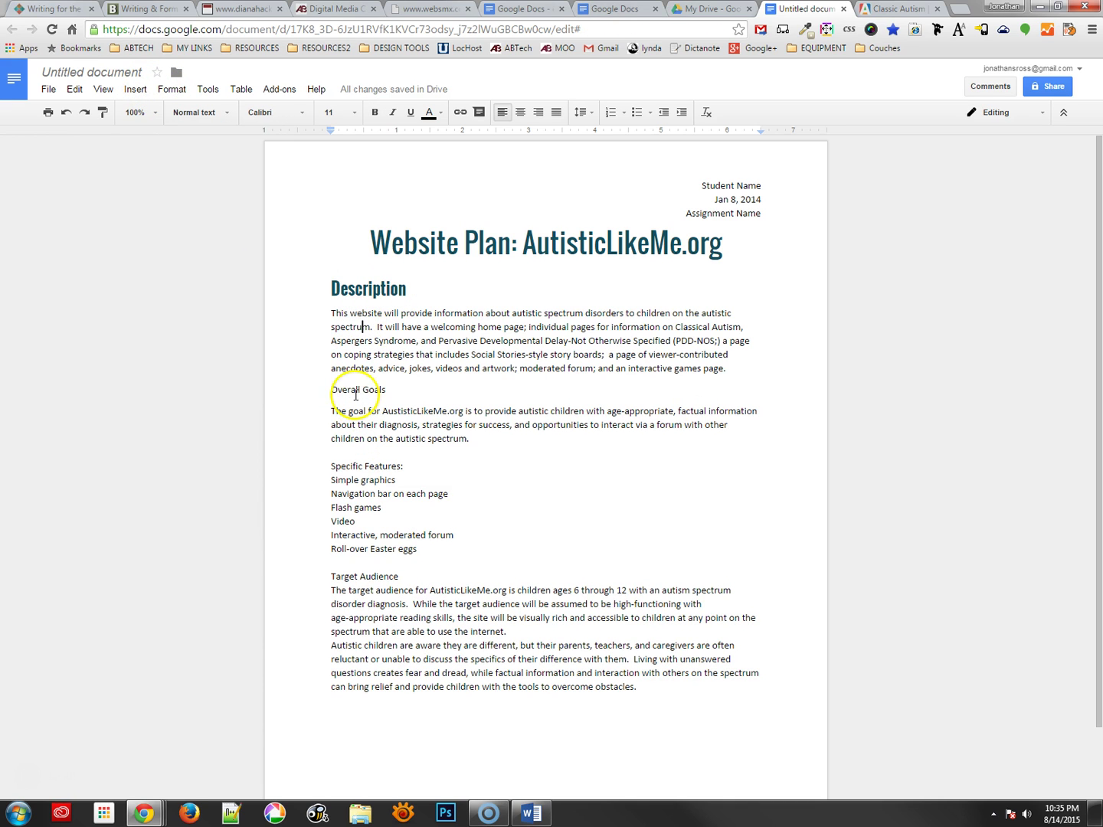
pyautogui.click(209, 113)
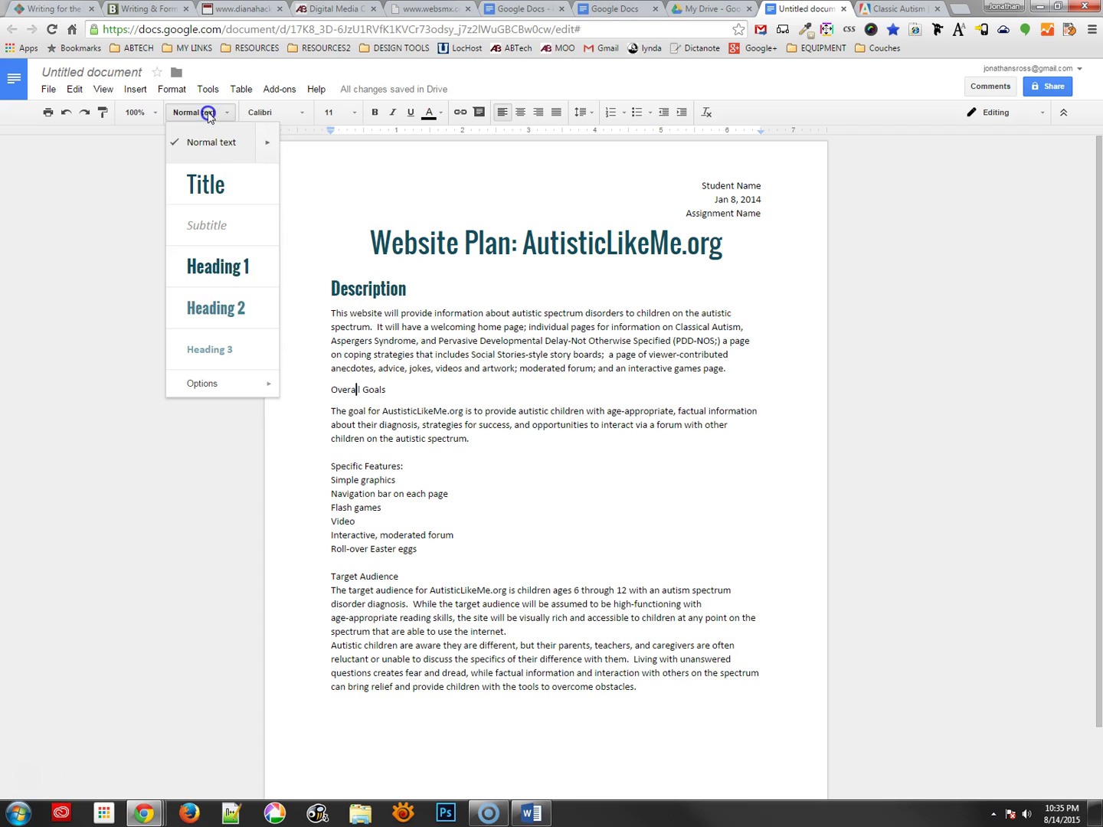
pyautogui.click(221, 270)
pyautogui.click(369, 484)
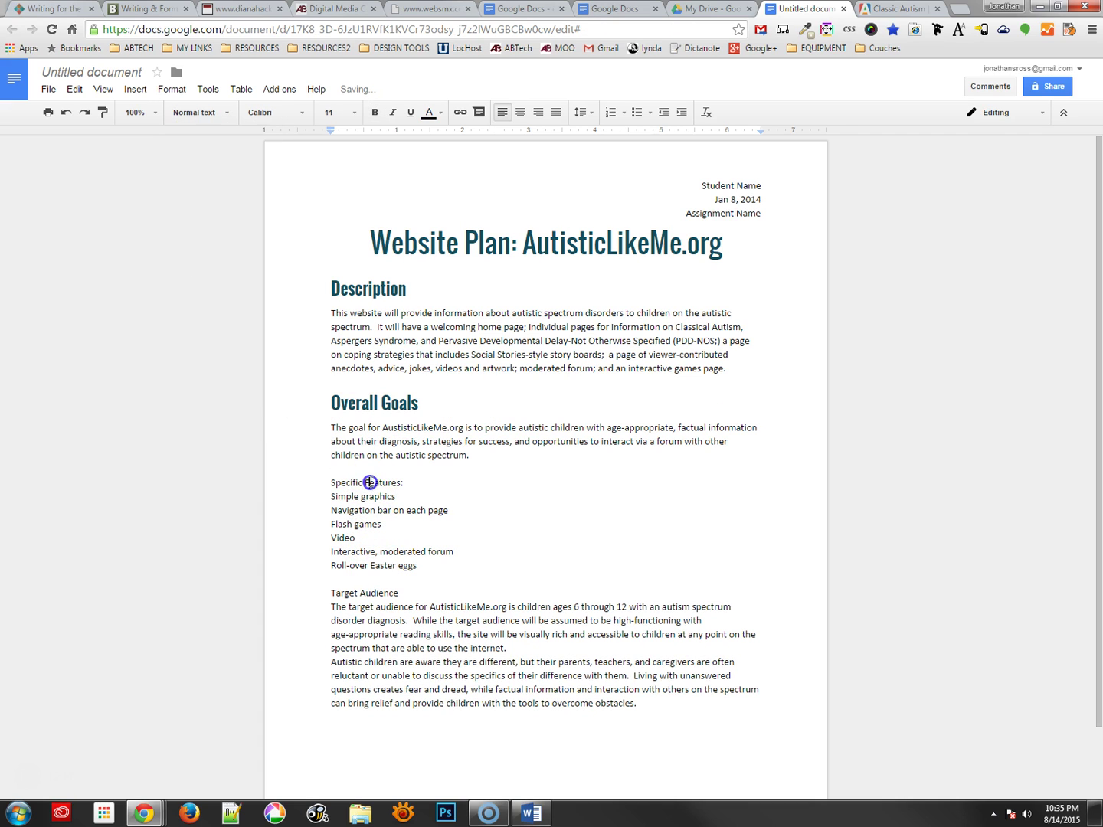
pyautogui.click(191, 112)
pyautogui.click(219, 266)
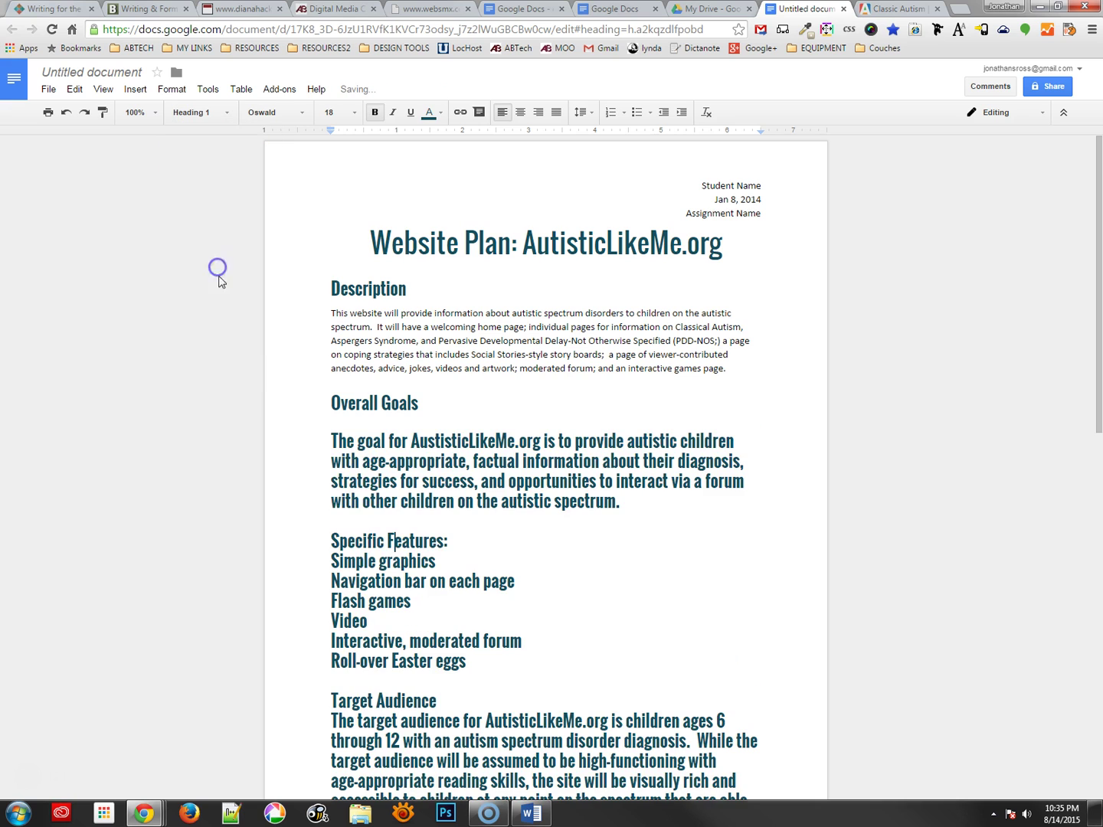
# Step: Add a blank line above the feature list and set the list to Normal text
pyautogui.click(330, 563)
pyautogui.press('Return')
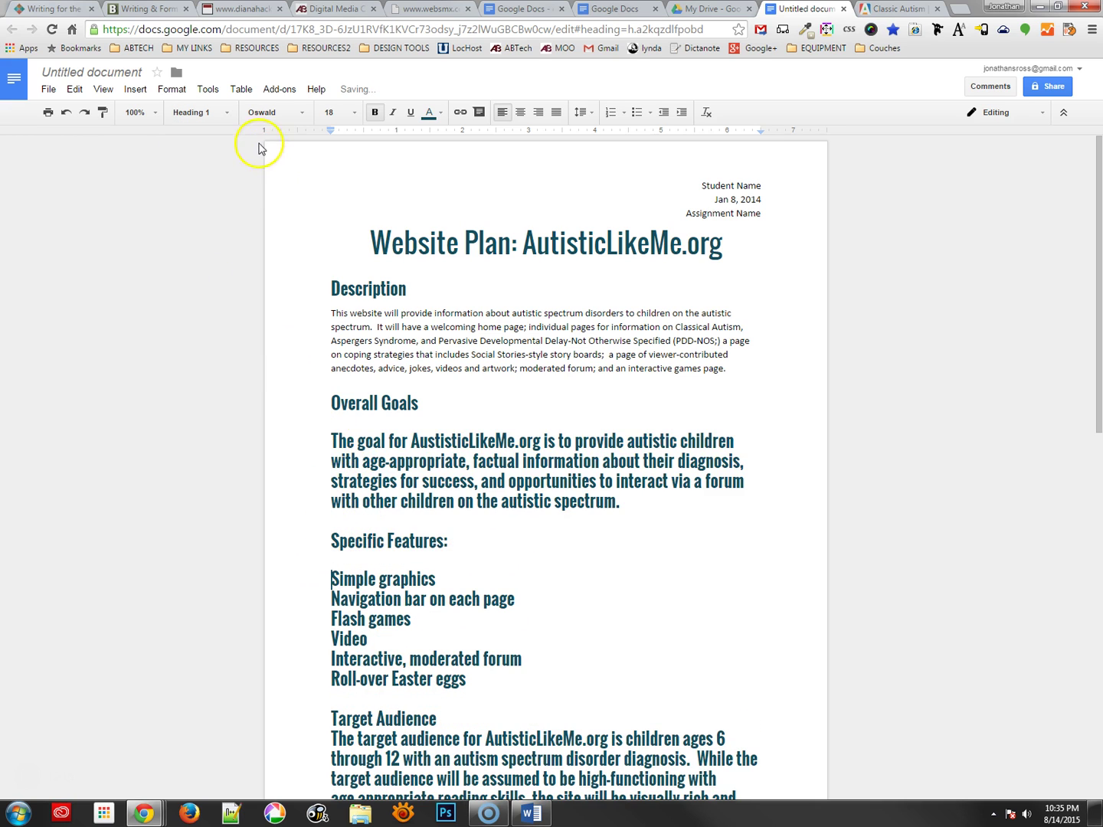
pyautogui.click(191, 112)
pyautogui.click(200, 144)
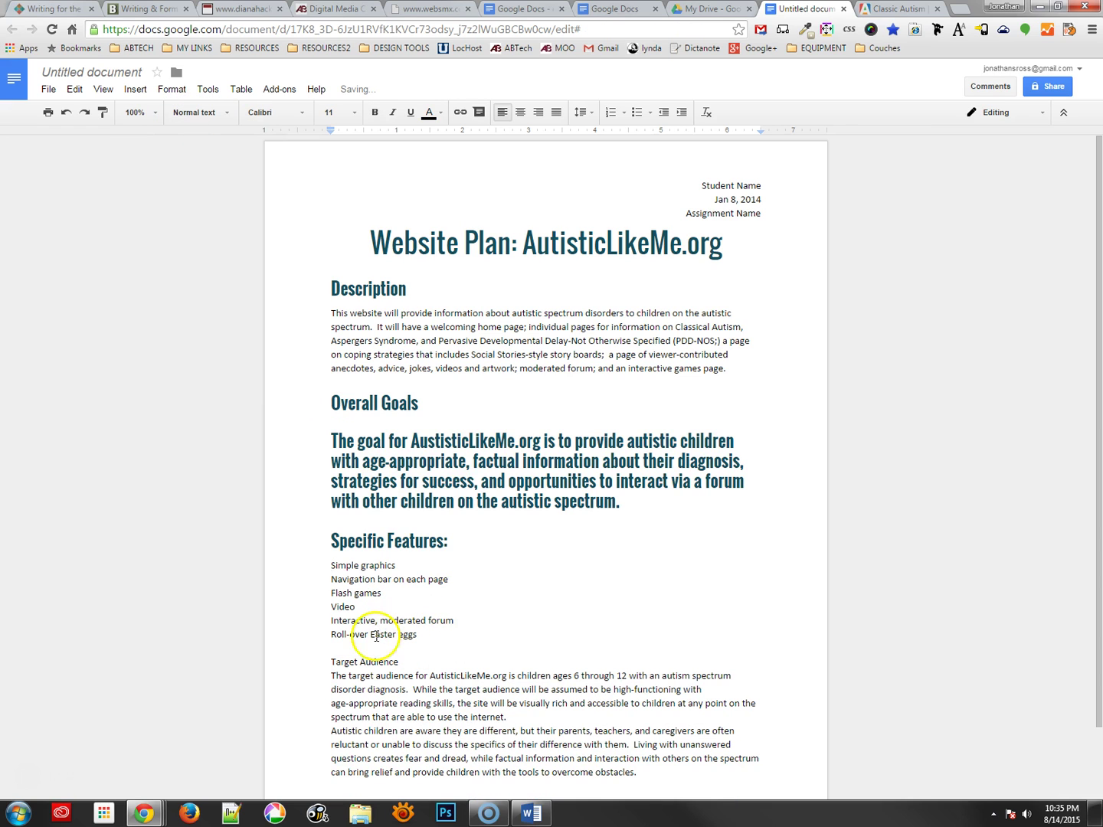
# Step: Tidy the line breaks around Target Audience and its two following paragraphs
pyautogui.click(331, 662)
pyautogui.press('BackSpace')
pyautogui.press('BackSpace')
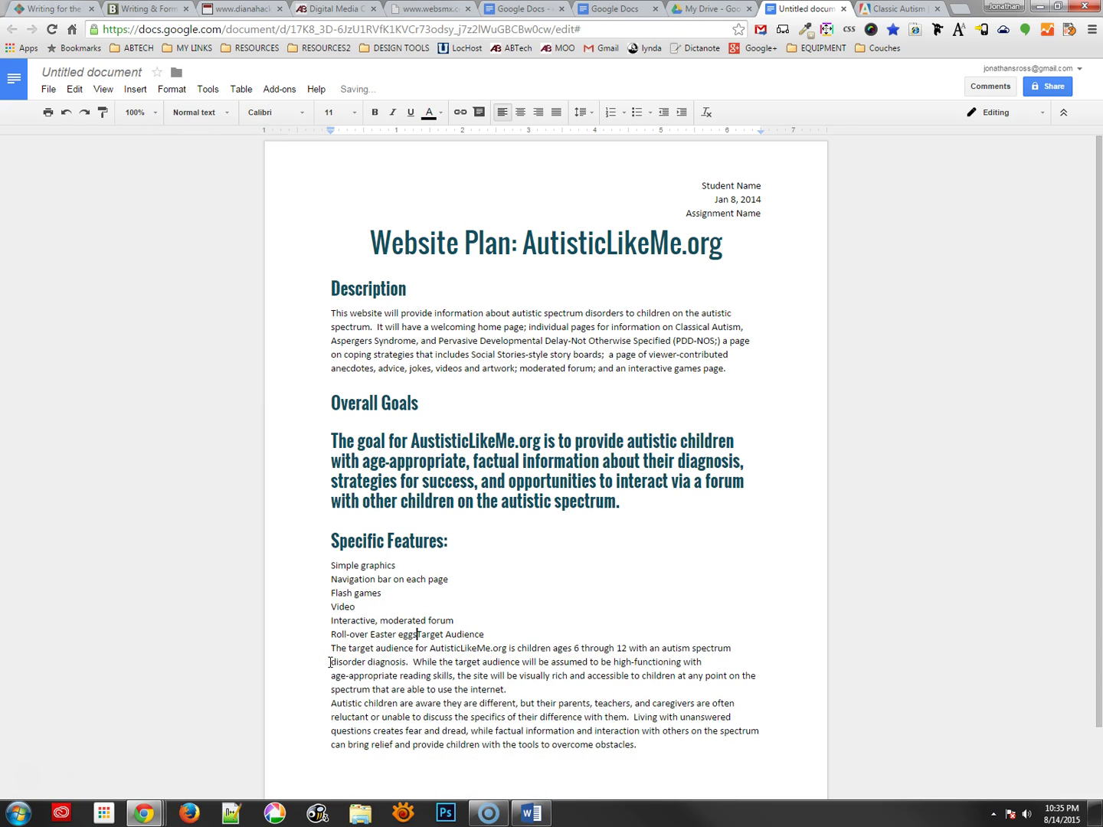
pyautogui.press('Return')
pyautogui.click(331, 723)
pyautogui.press('BackSpace')
pyautogui.press('Return')
pyautogui.click(332, 670)
pyautogui.press('BackSpace')
pyautogui.press('Return')
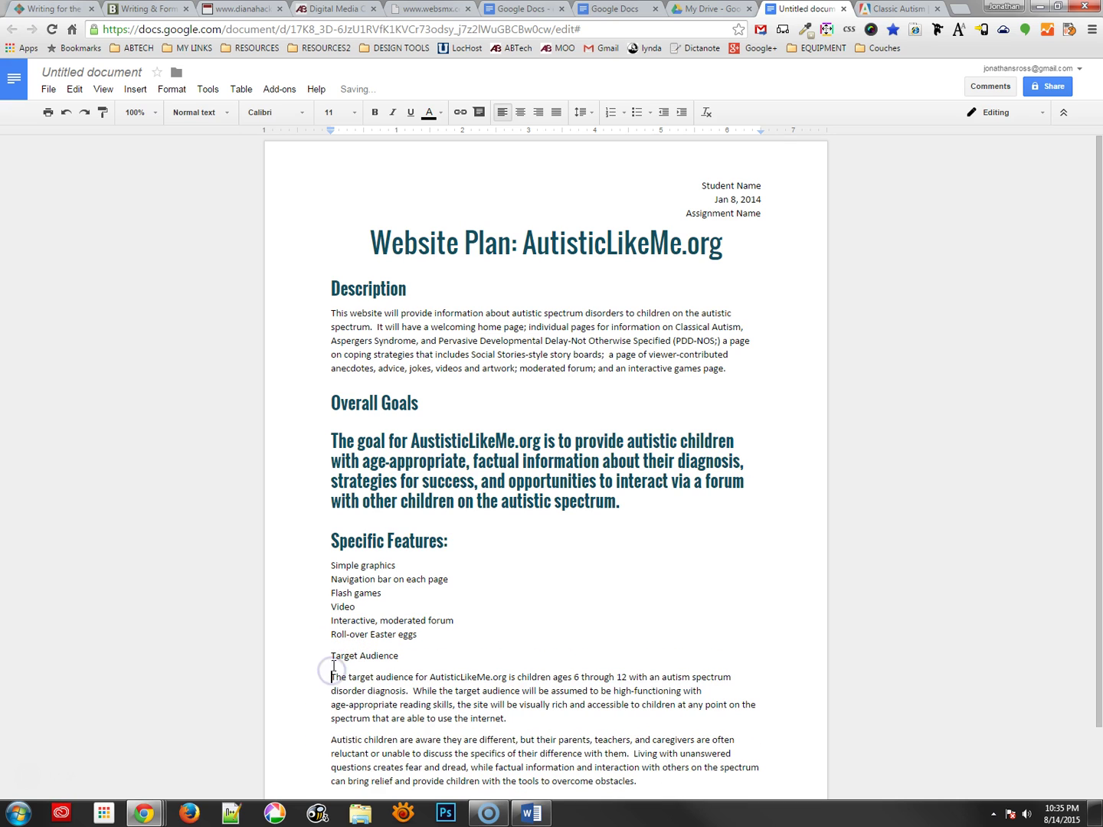
# Step: Make Target Audience a Heading 1
pyautogui.click(358, 656)
pyautogui.click(224, 113)
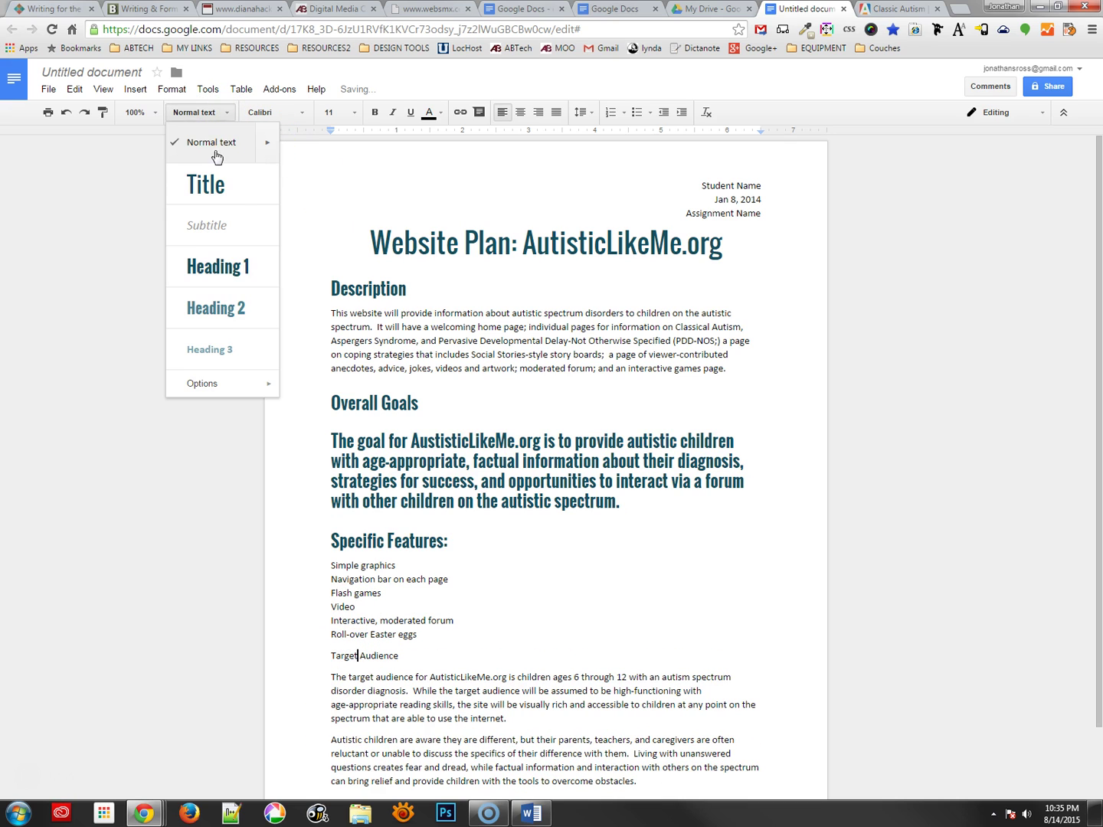
pyautogui.click(235, 266)
pyautogui.click(555, 569)
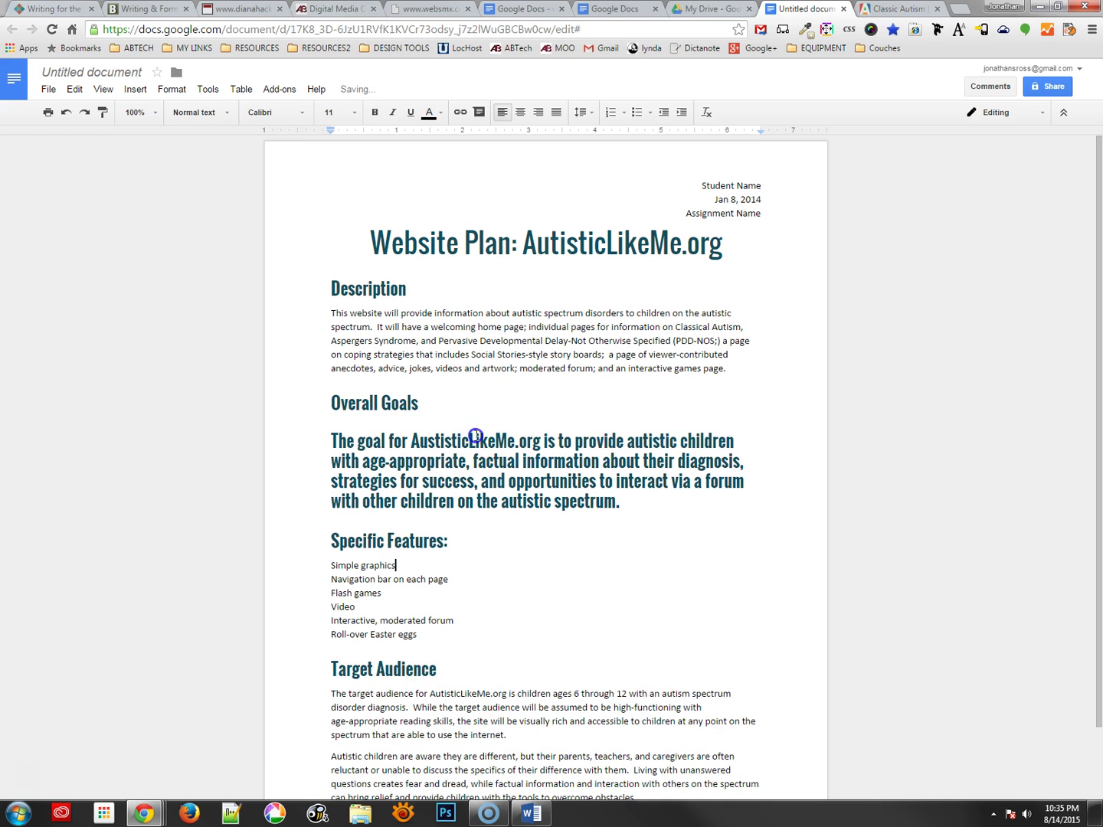
# Step: Put the goal paragraph on its own line below Overall Goals as Normal text
pyautogui.click(349, 442)
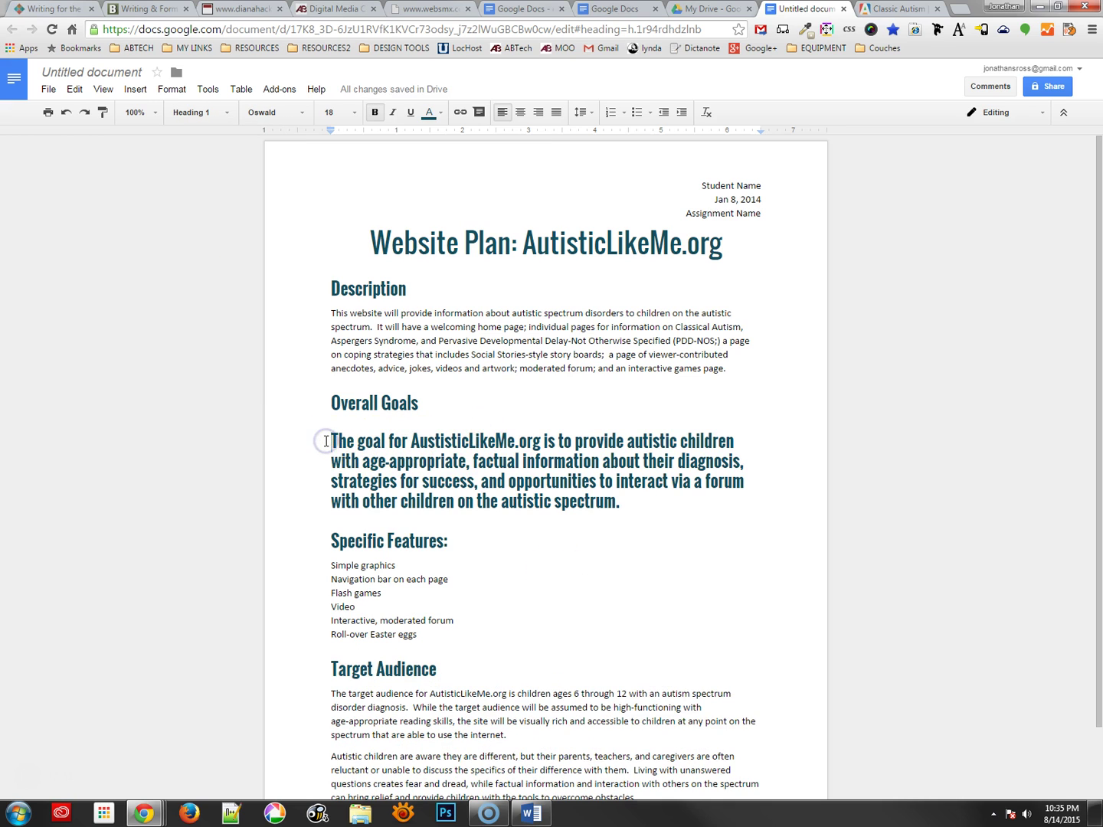
pyautogui.press('BackSpace')
pyautogui.press('Return')
pyautogui.click(209, 114)
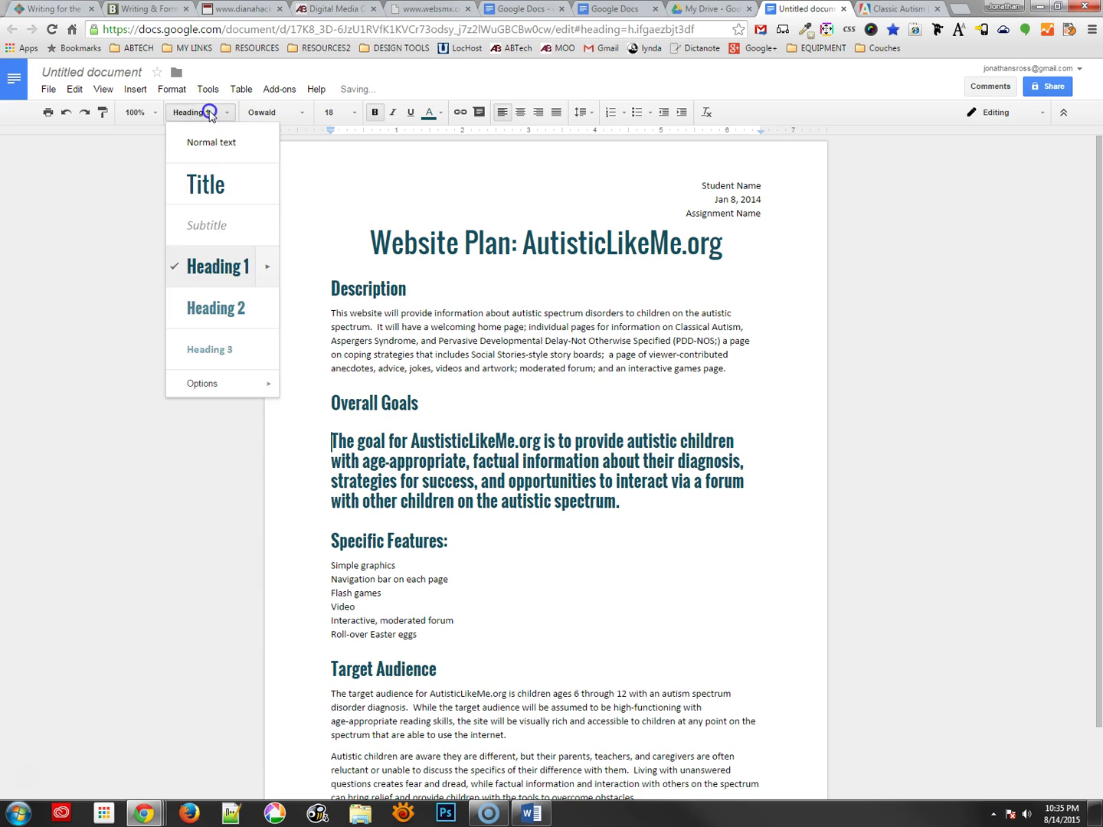
pyautogui.click(214, 144)
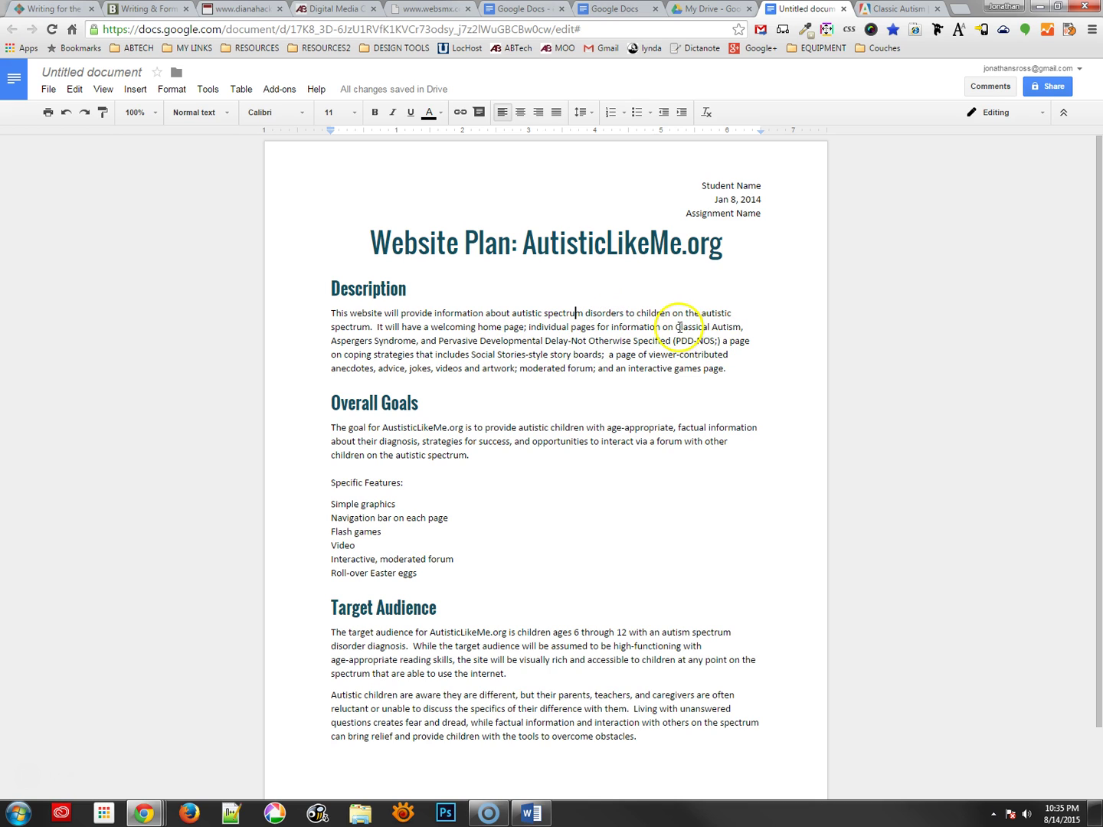
# Step: Link 'Classical Autism' to the suggested autism-community.com Classic Autism page
pyautogui.moveTo(675, 328); pyautogui.dragTo(737, 328)
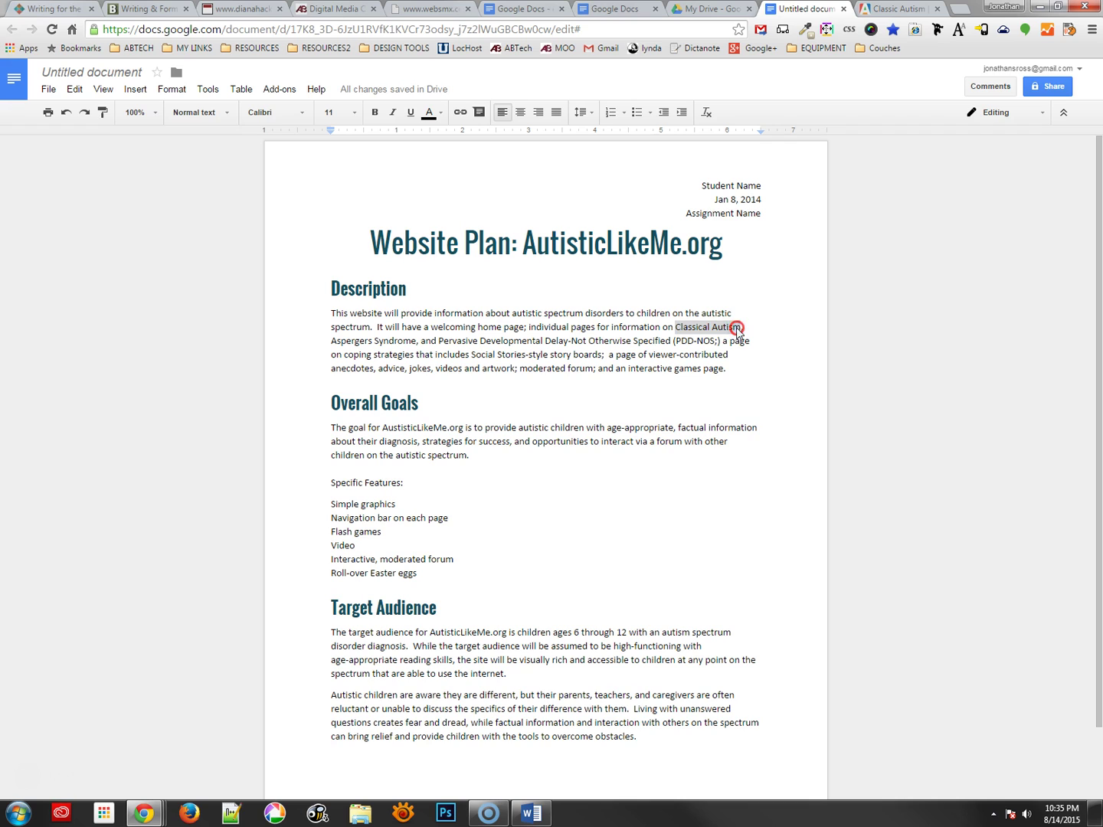
pyautogui.rightClick(736, 328)
pyautogui.click(768, 502)
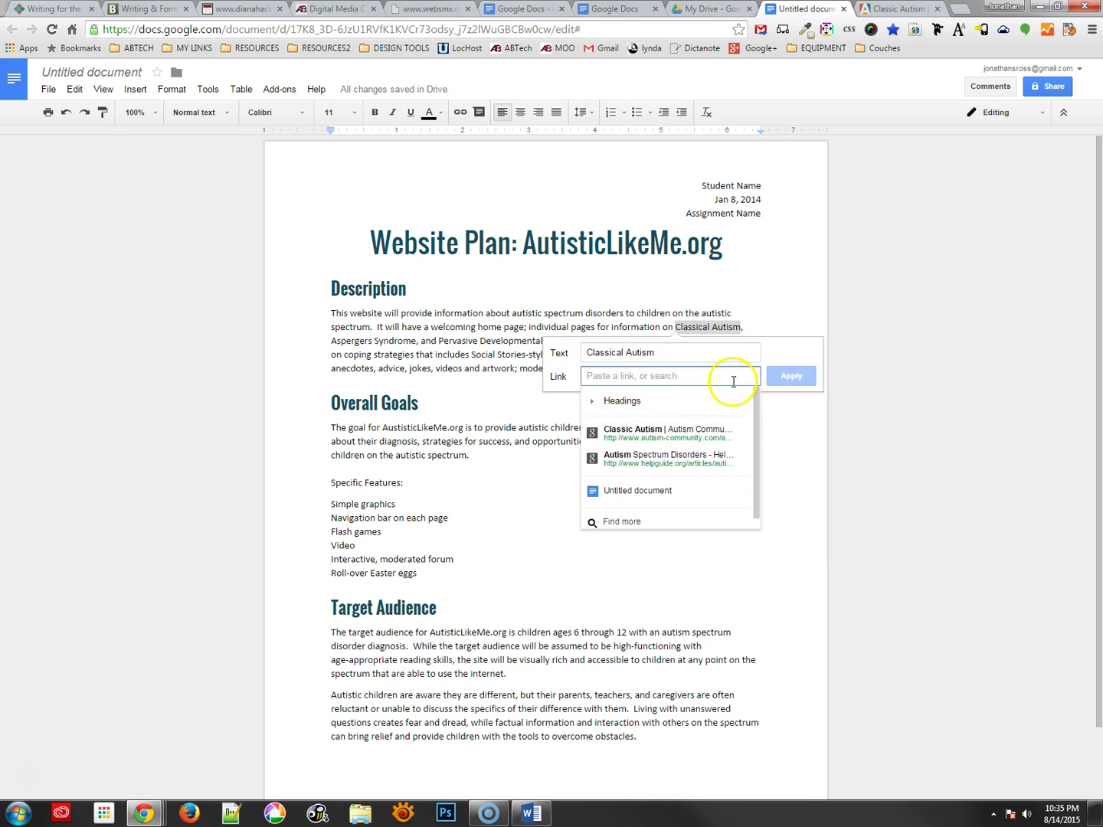
pyautogui.click(658, 433)
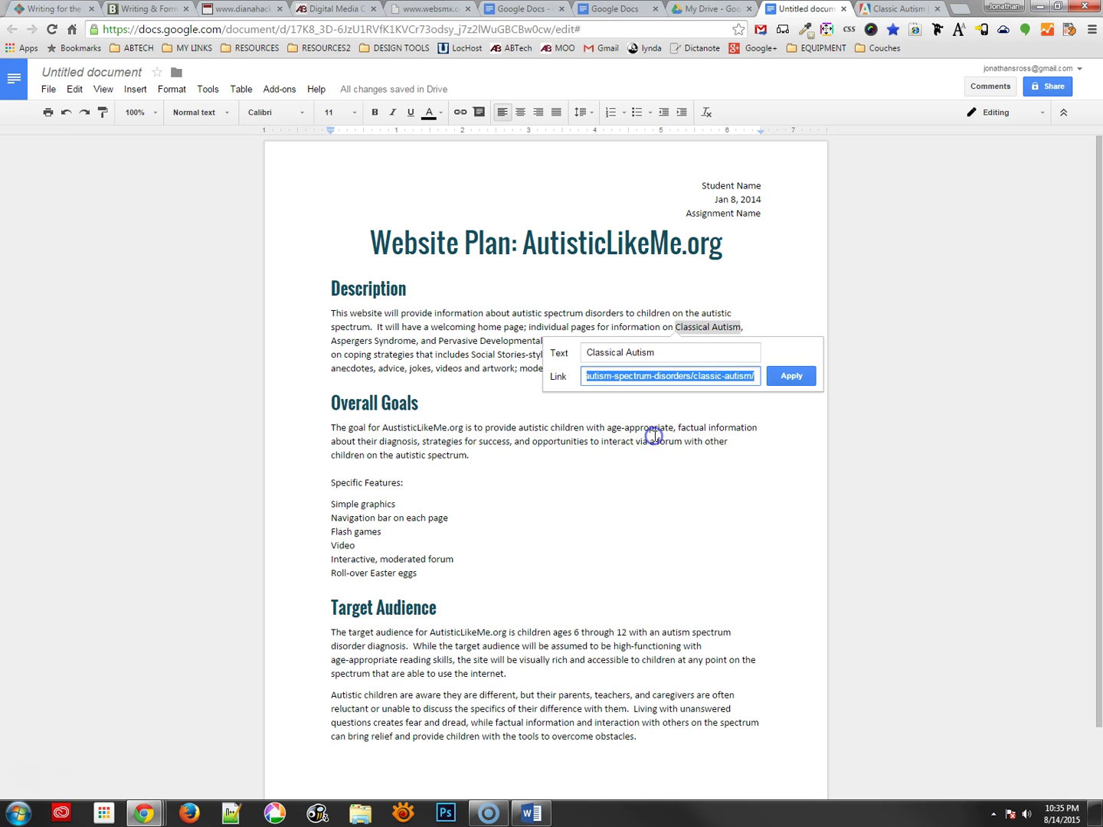
pyautogui.click(794, 379)
pyautogui.click(756, 456)
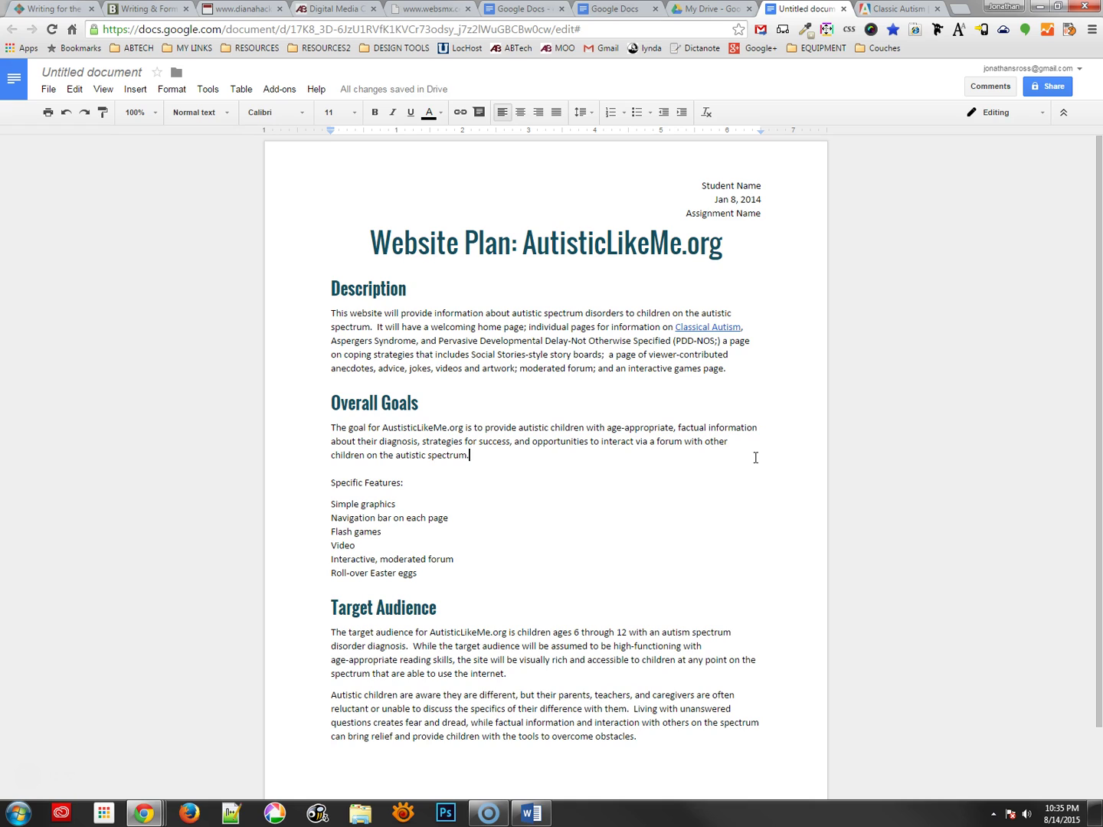
# Step: Name the document 'Website Plan: AutisticLikeMe.org' using its title line text
pyautogui.moveTo(370, 240); pyautogui.dragTo(727, 237)
pyautogui.hotkey('ctrl', 'c')
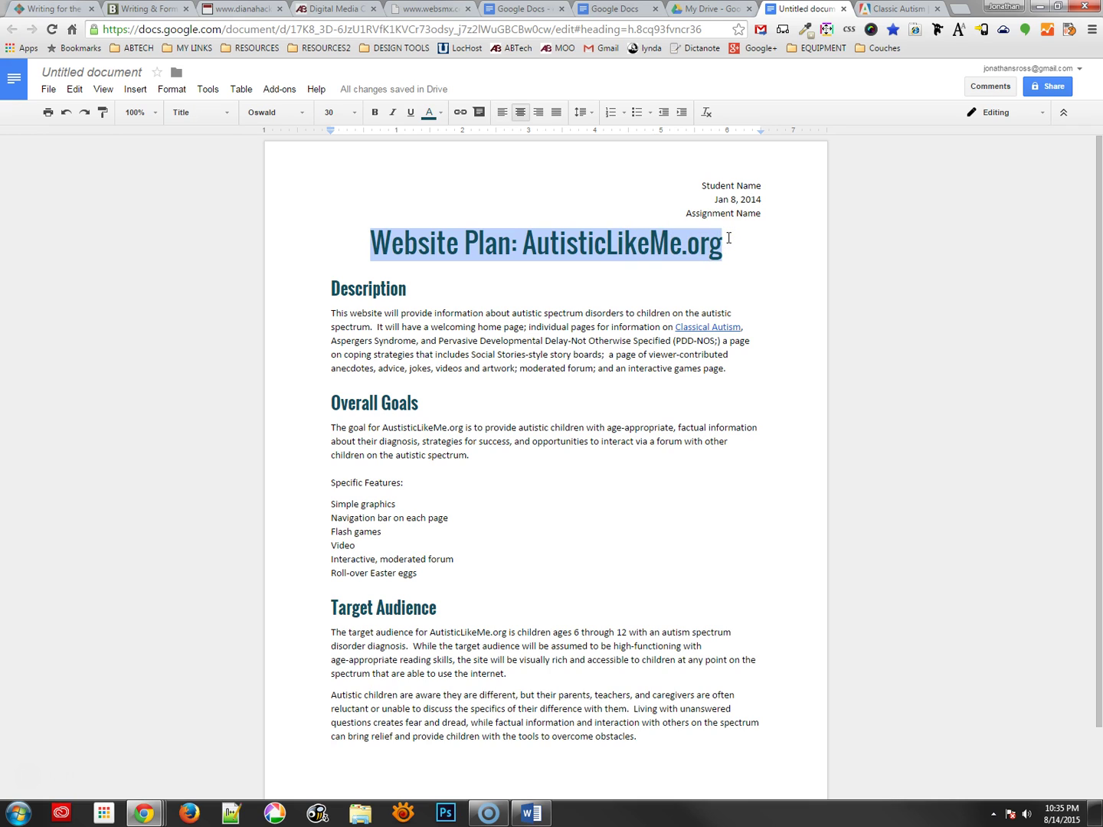
pyautogui.click(108, 74)
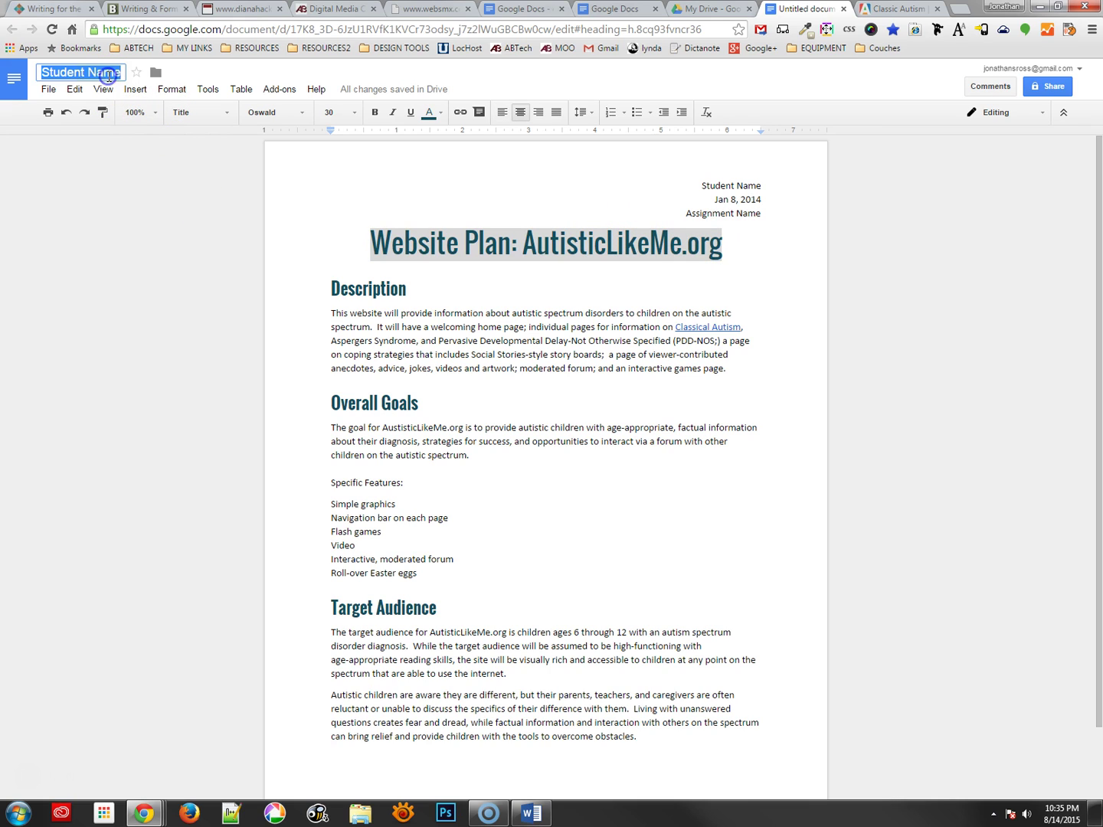
pyautogui.hotkey('ctrl', 'v')
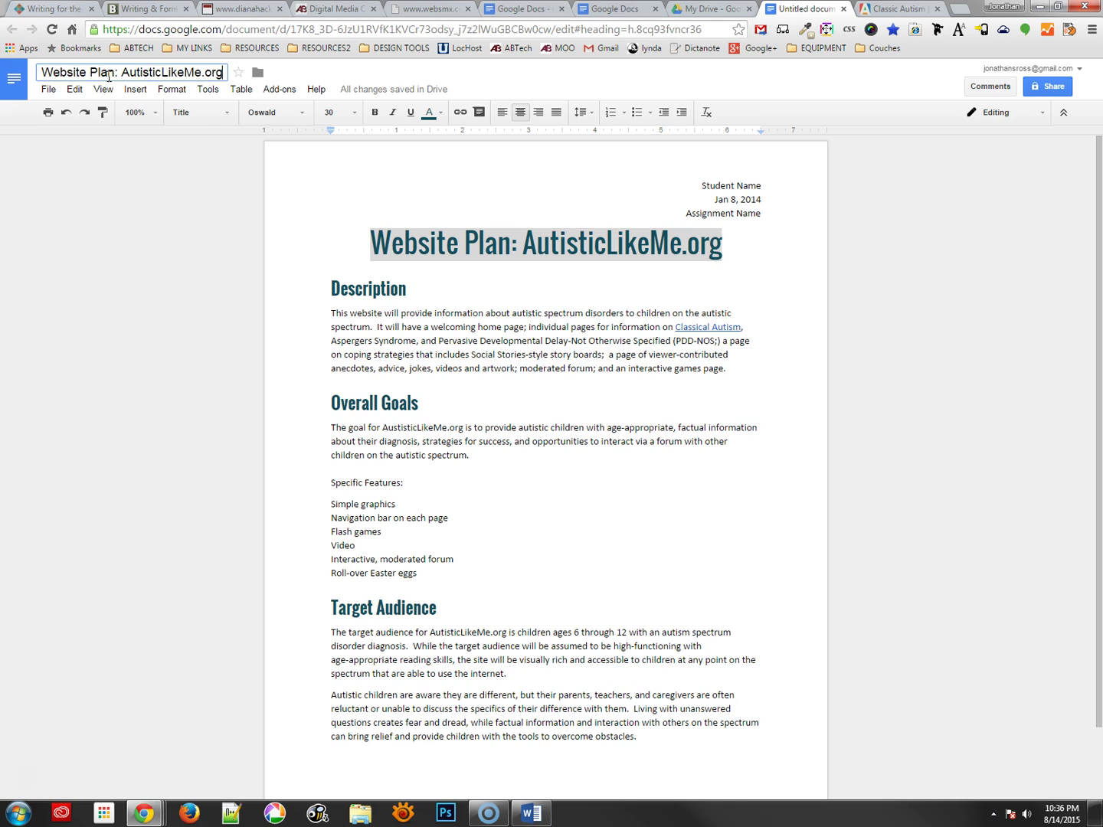
pyautogui.click(111, 244)
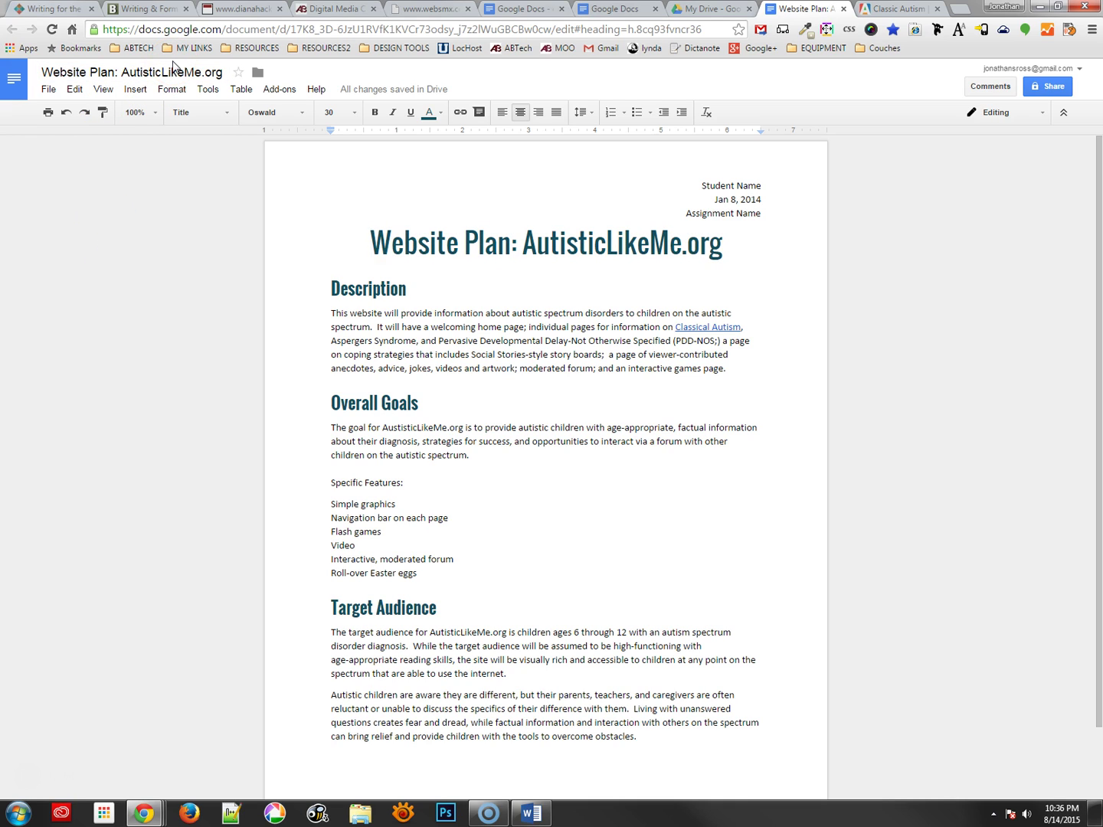
# Step: Make 'Specific Features:' a Heading 1, trying and undoing removal of the blank line above it
pyautogui.click(368, 482)
pyautogui.click(199, 113)
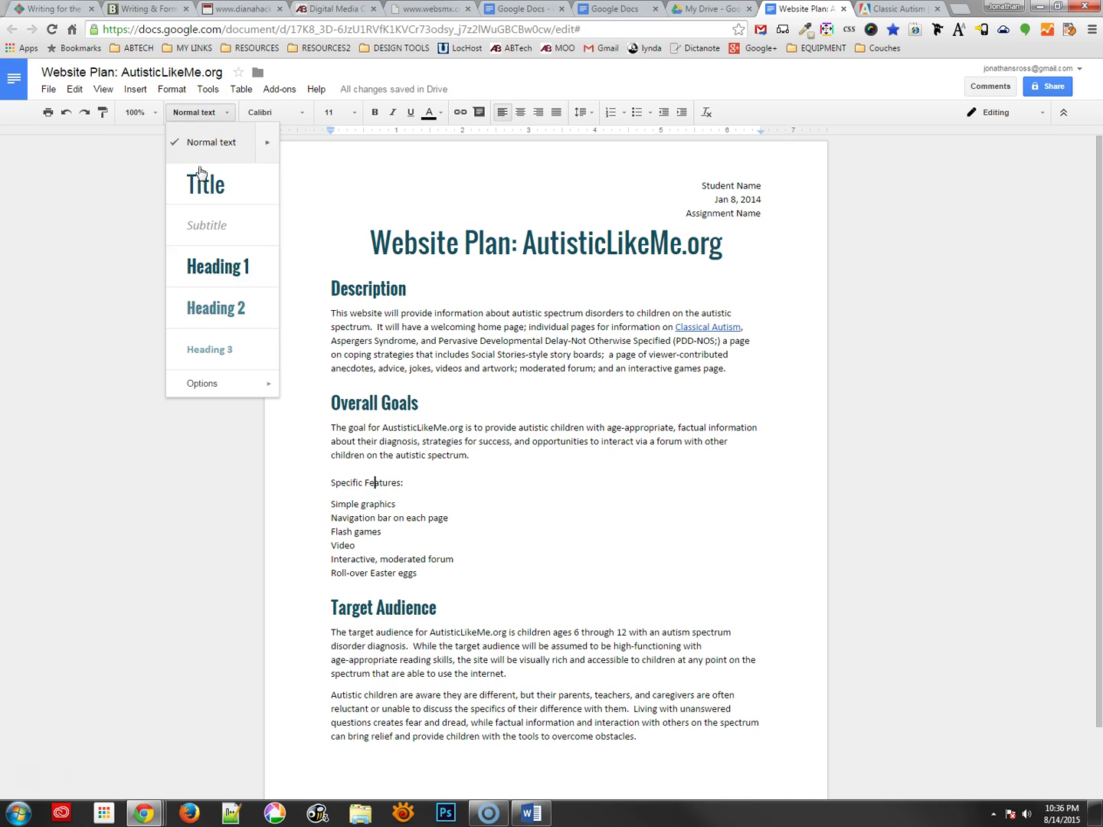
pyautogui.click(219, 268)
pyautogui.click(327, 542)
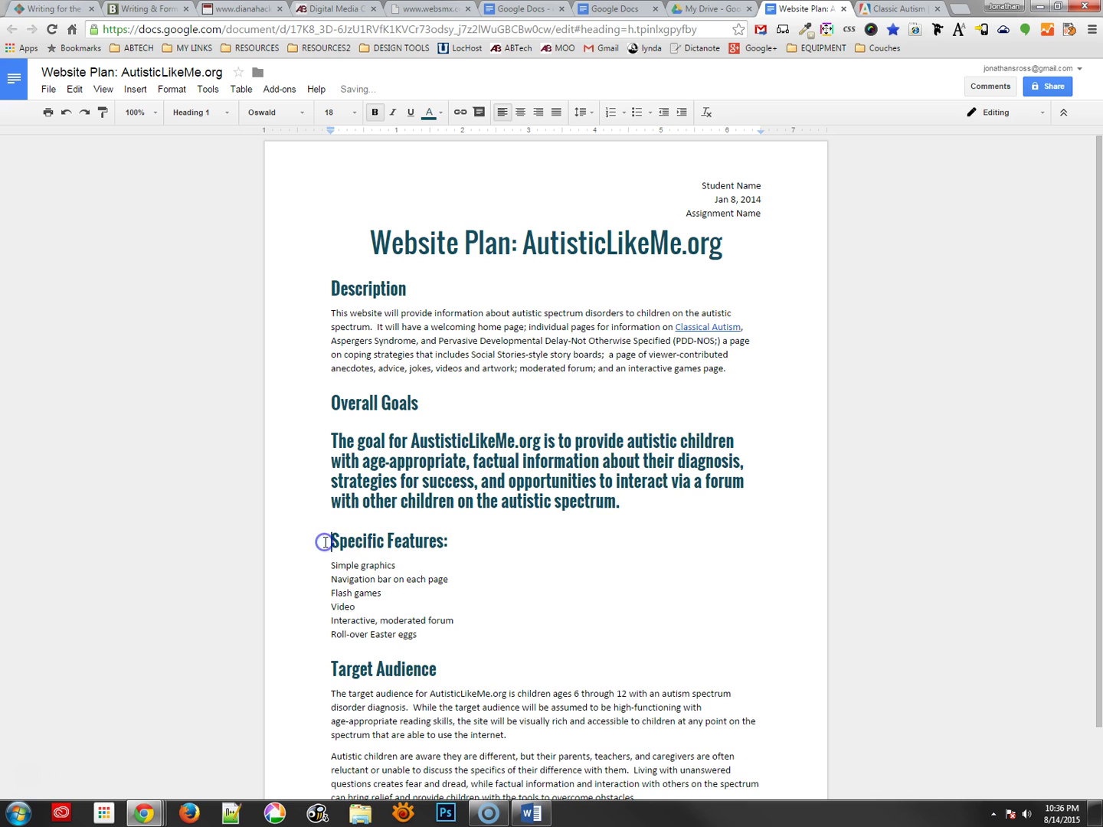
pyautogui.press('BackSpace')
pyautogui.press('BackSpace')
pyautogui.hotkey('ctrl', 'z')
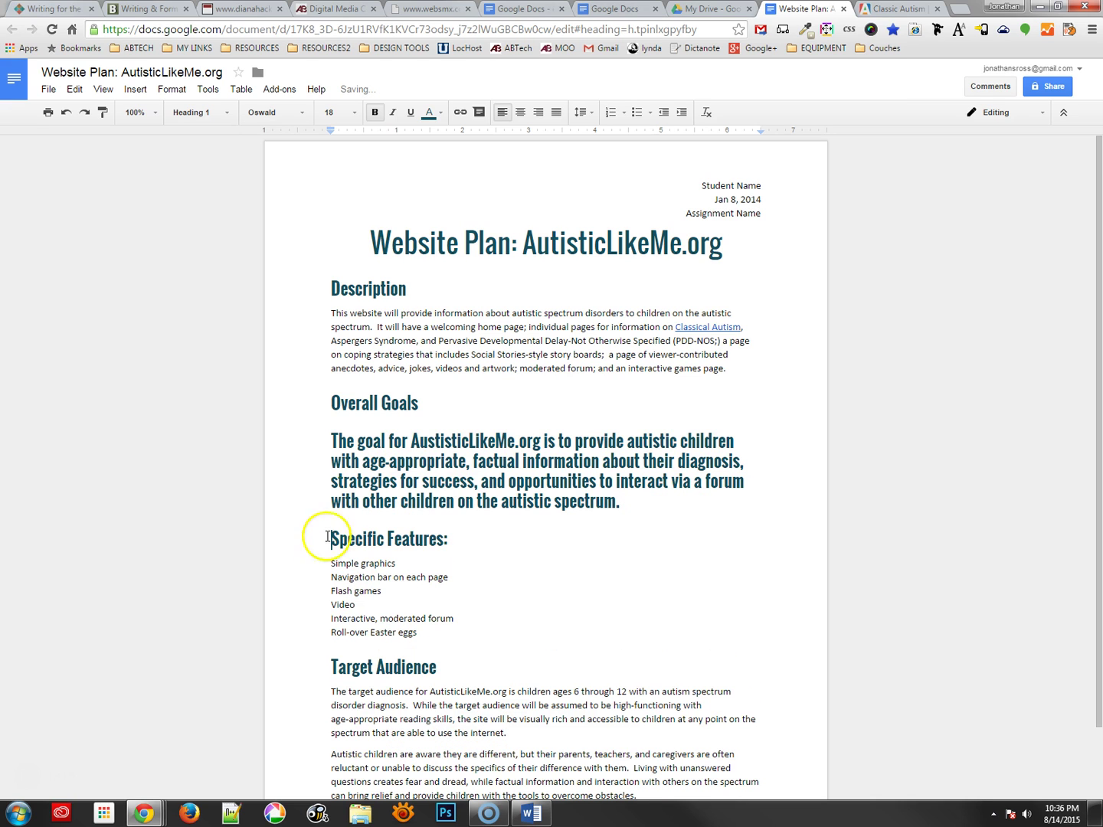
pyautogui.hotkey('ctrl', 'z')
# Step: Reset the goal paragraph to Normal text, then select the word Description
pyautogui.click(203, 112)
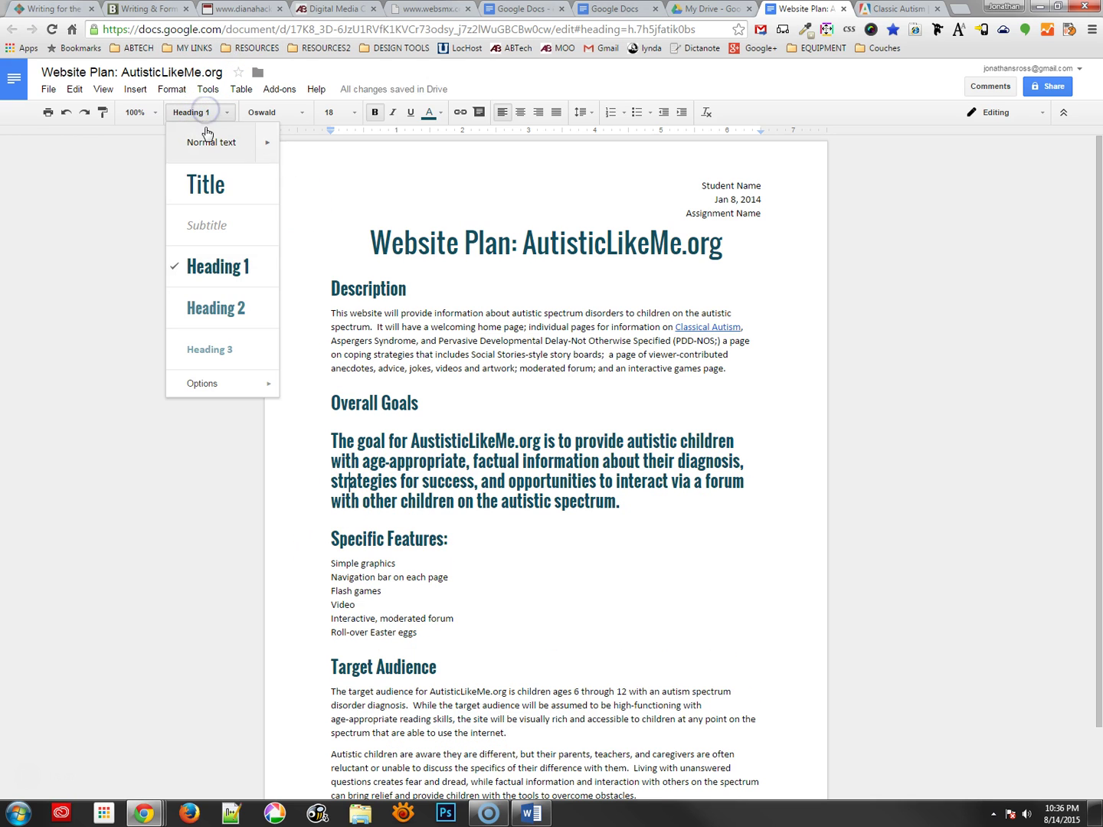
pyautogui.click(206, 142)
pyautogui.click(338, 388)
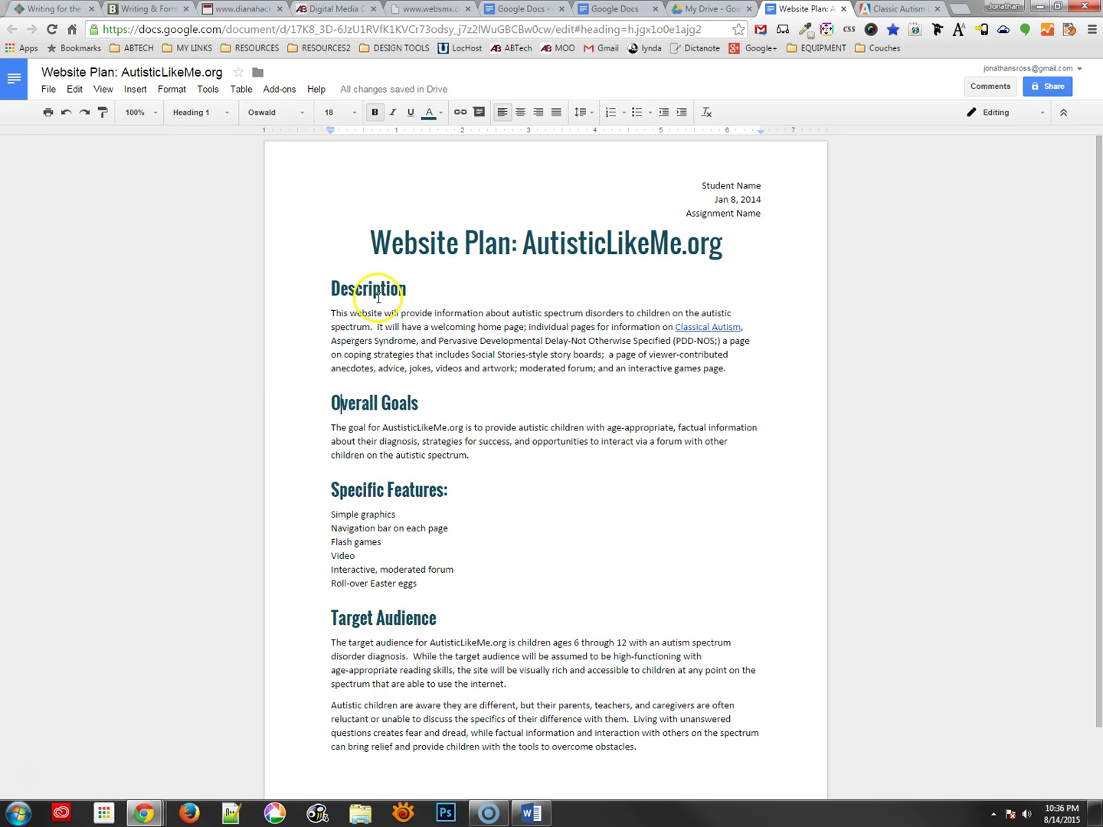
pyautogui.moveTo(421, 290); pyautogui.dragTo(317, 290)
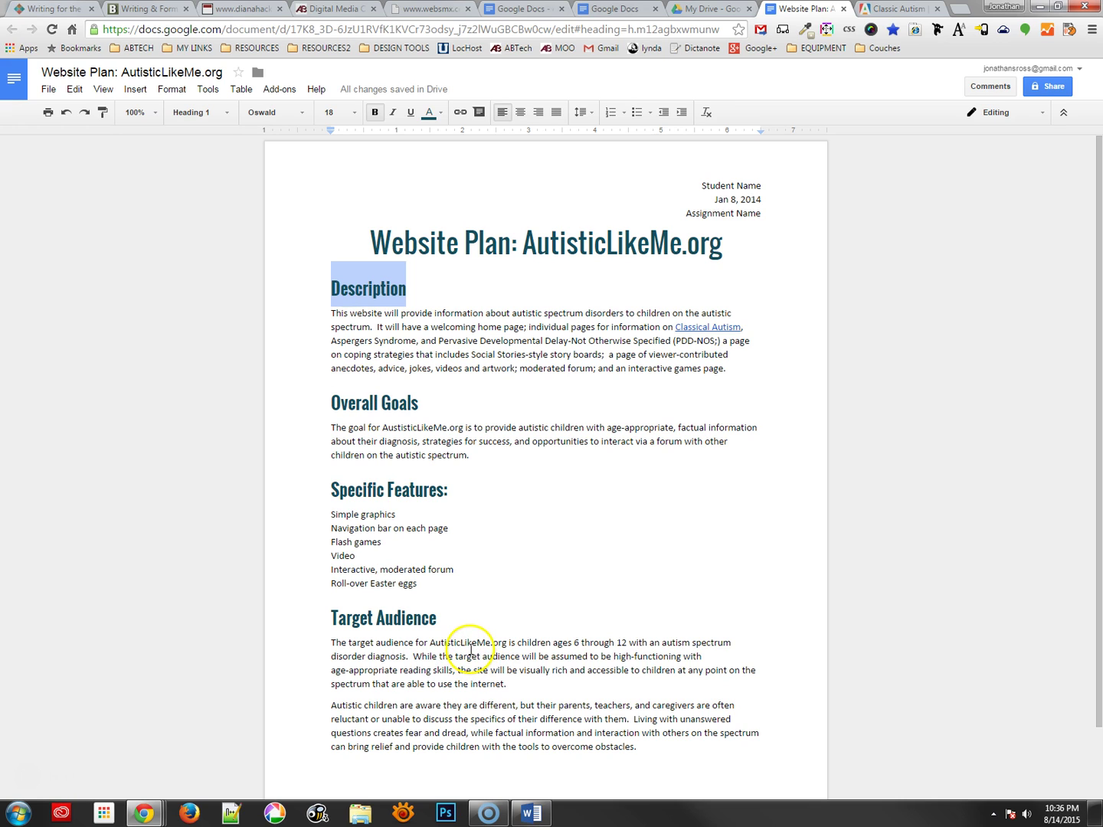
pyautogui.click(222, 112)
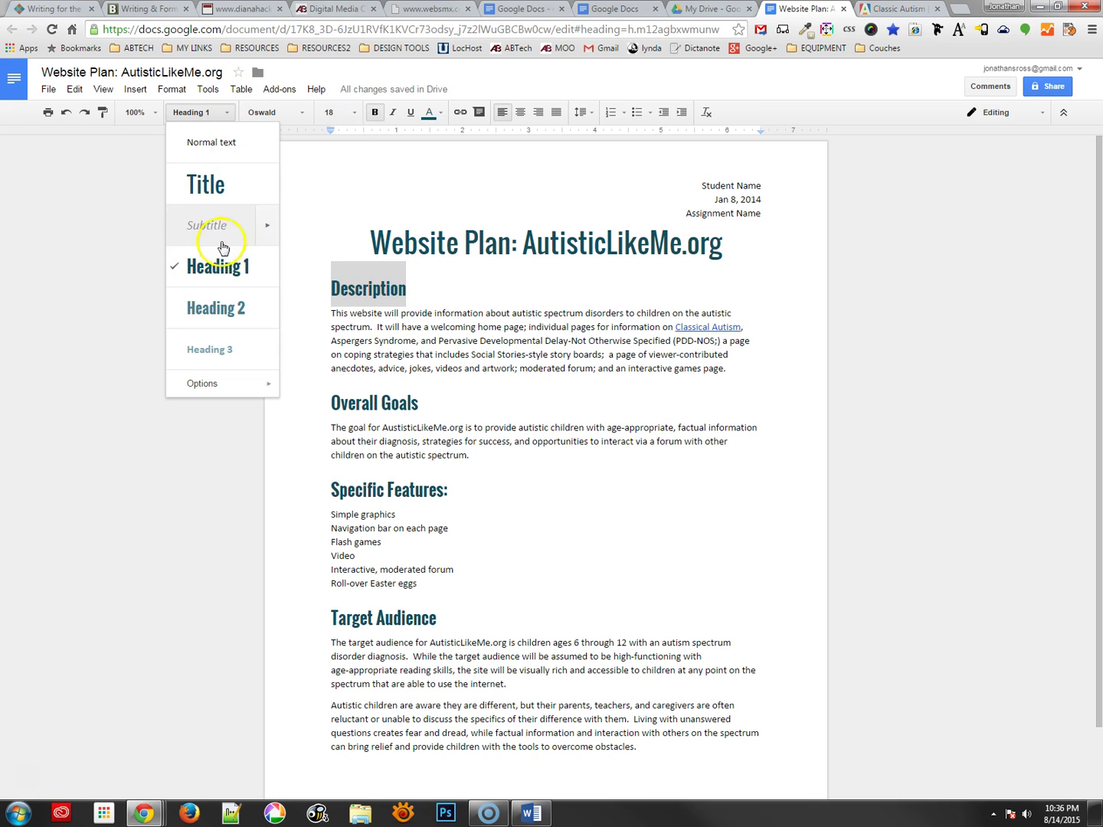
pyautogui.click(297, 113)
pyautogui.click(294, 197)
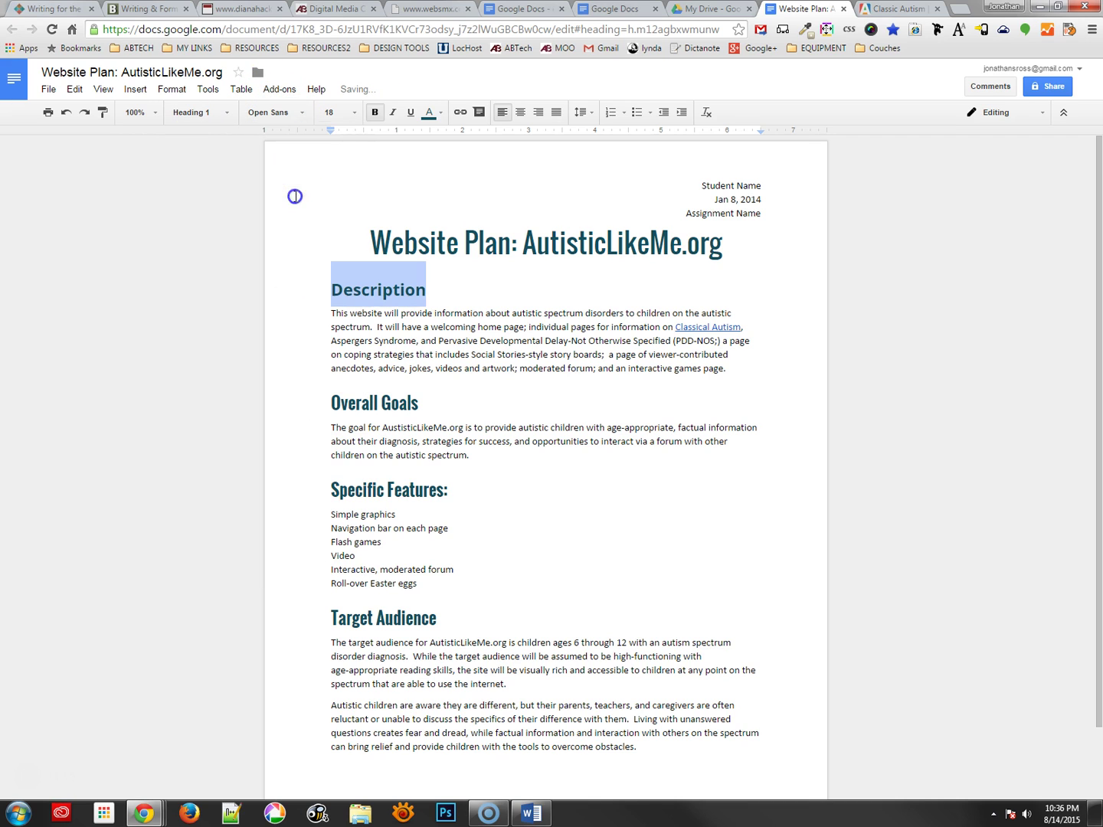
pyautogui.click(430, 114)
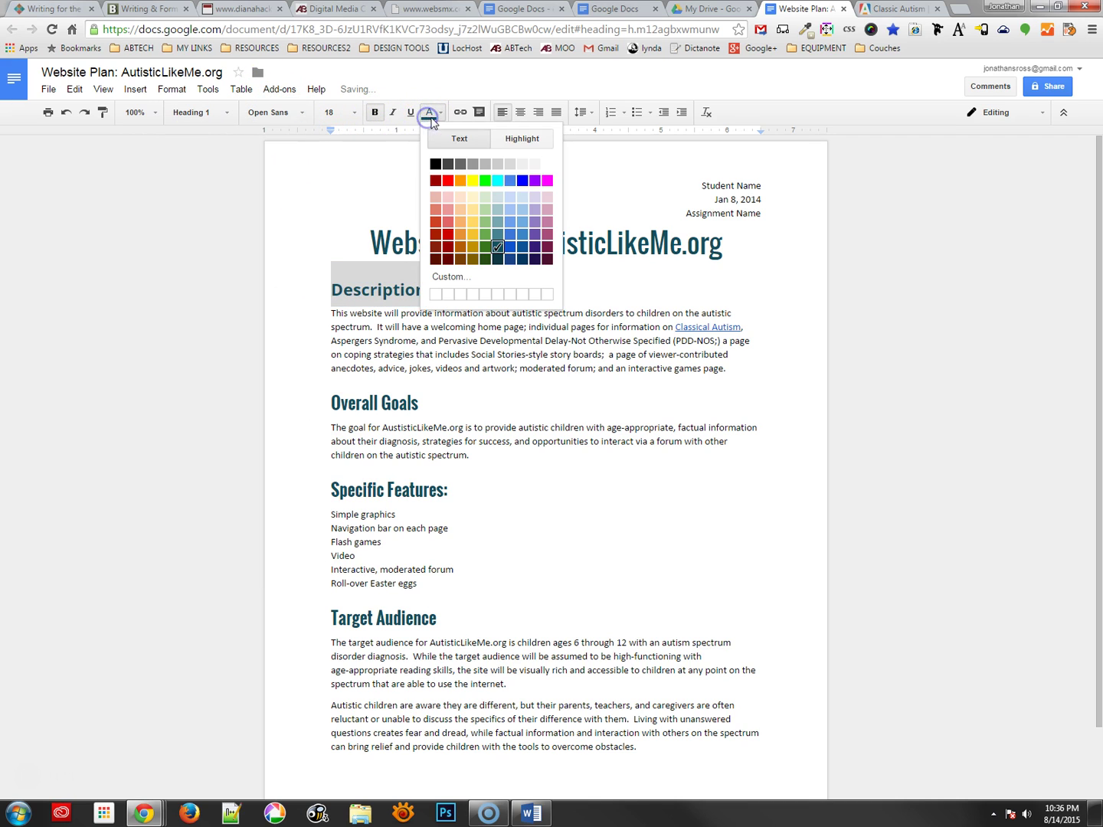
pyautogui.click(535, 223)
pyautogui.click(394, 291)
pyautogui.click(219, 113)
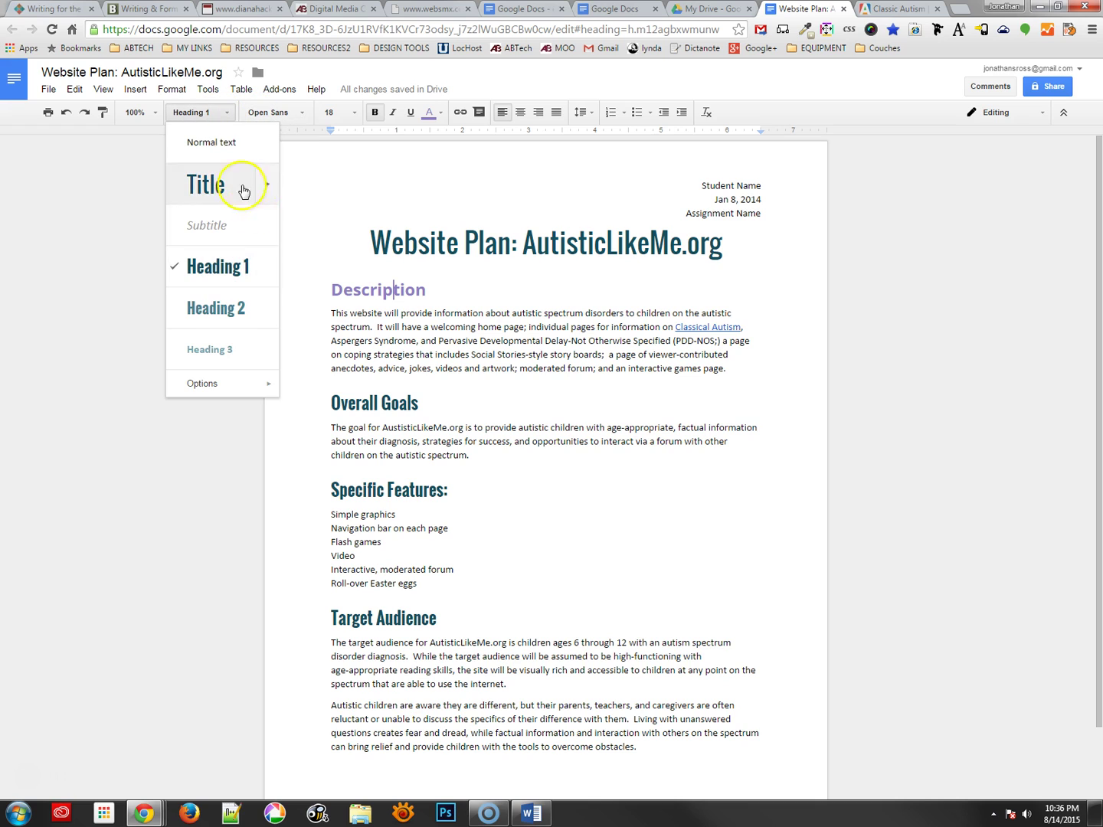
pyautogui.click(268, 265)
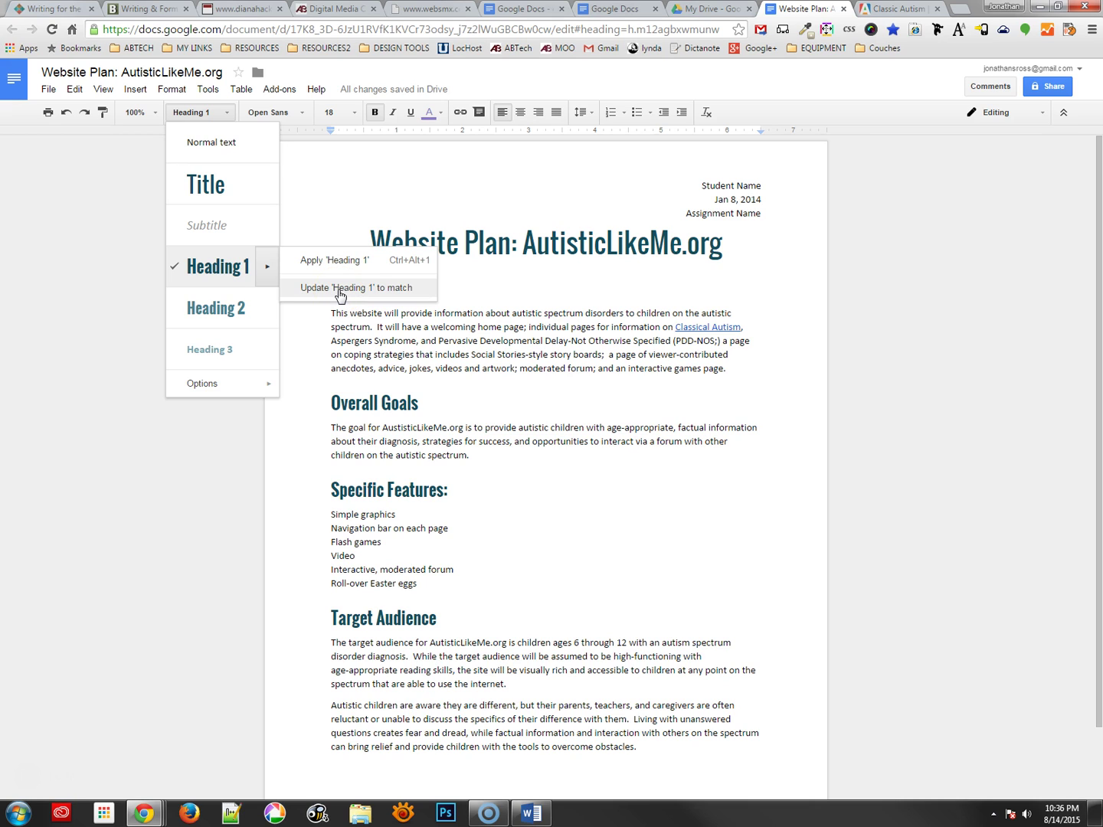
pyautogui.click(310, 300)
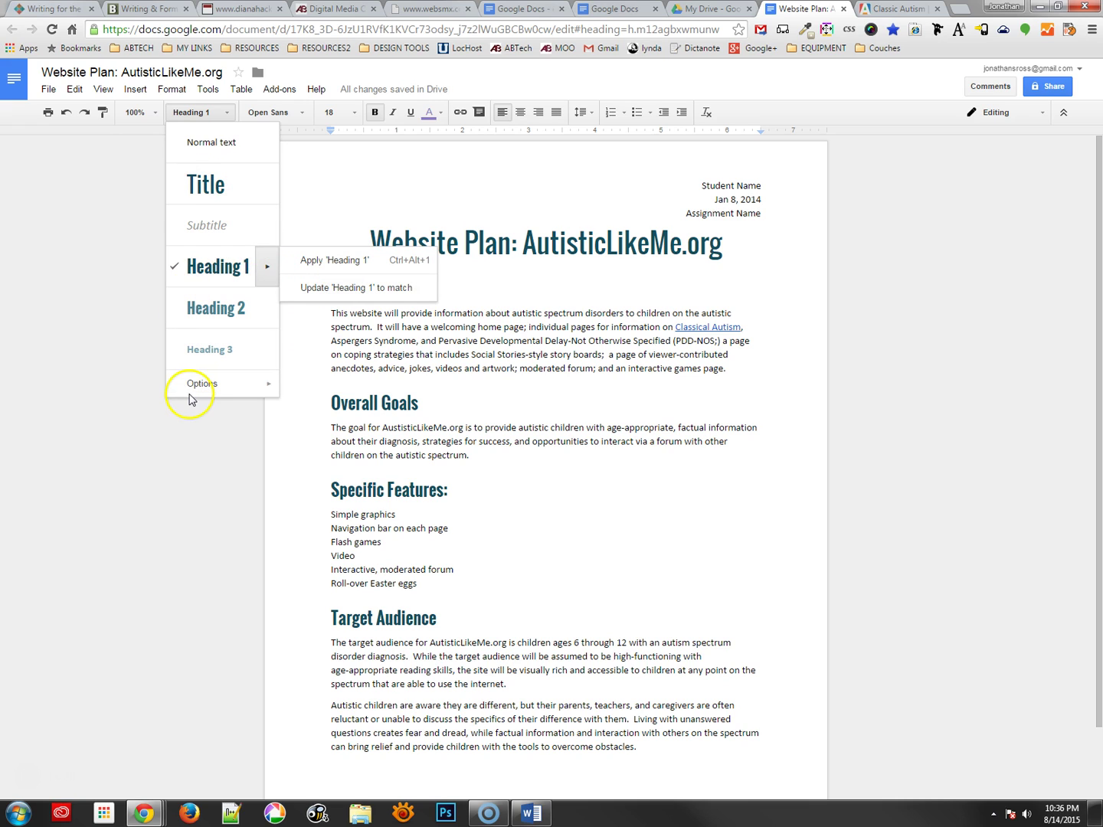
pyautogui.moveTo(271, 389)
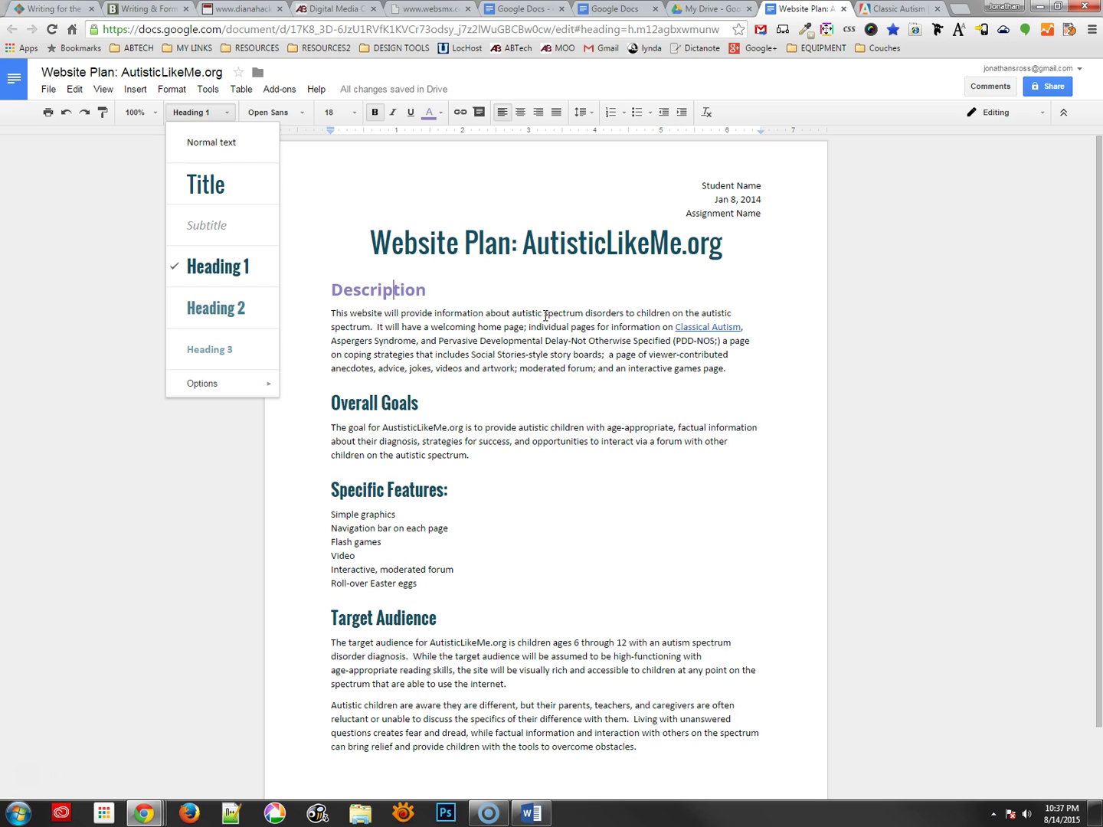
pyautogui.click(542, 328)
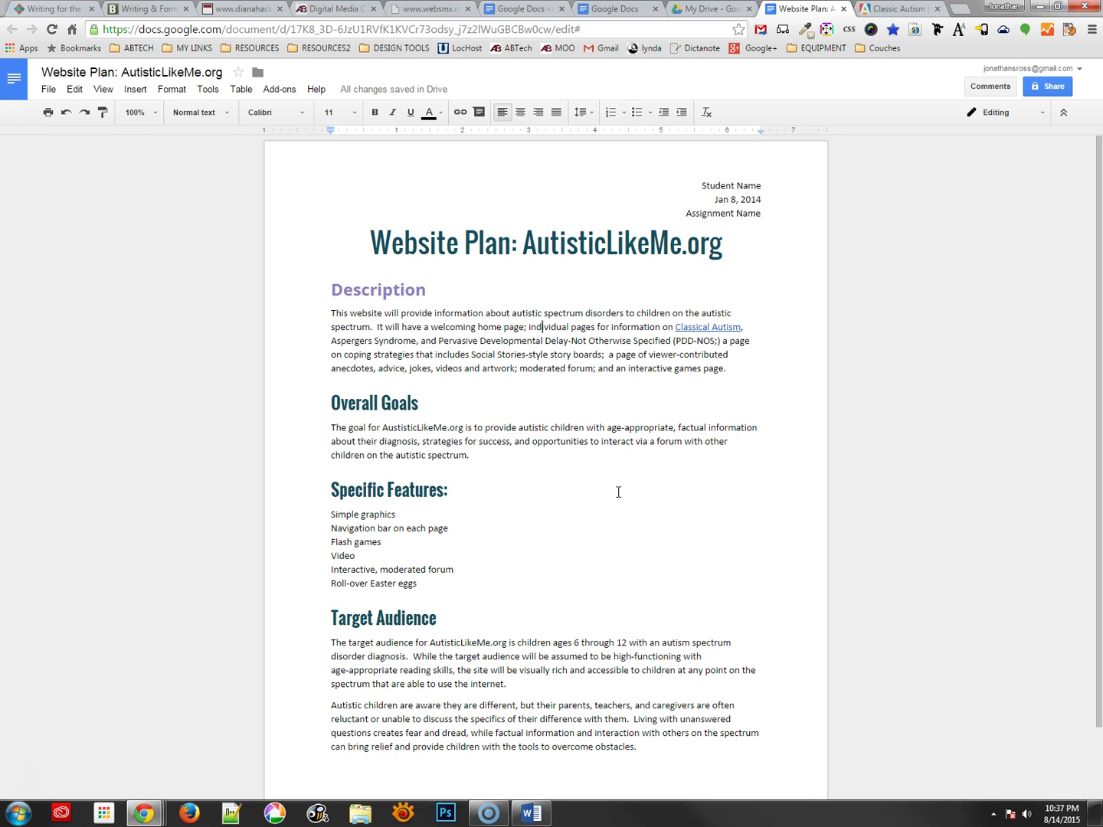
# Step: Export the Word plan with Create Adobe PDF as websiteplan-autisticlikeme.org.pdf into !TEMP
pyautogui.click(531, 812)
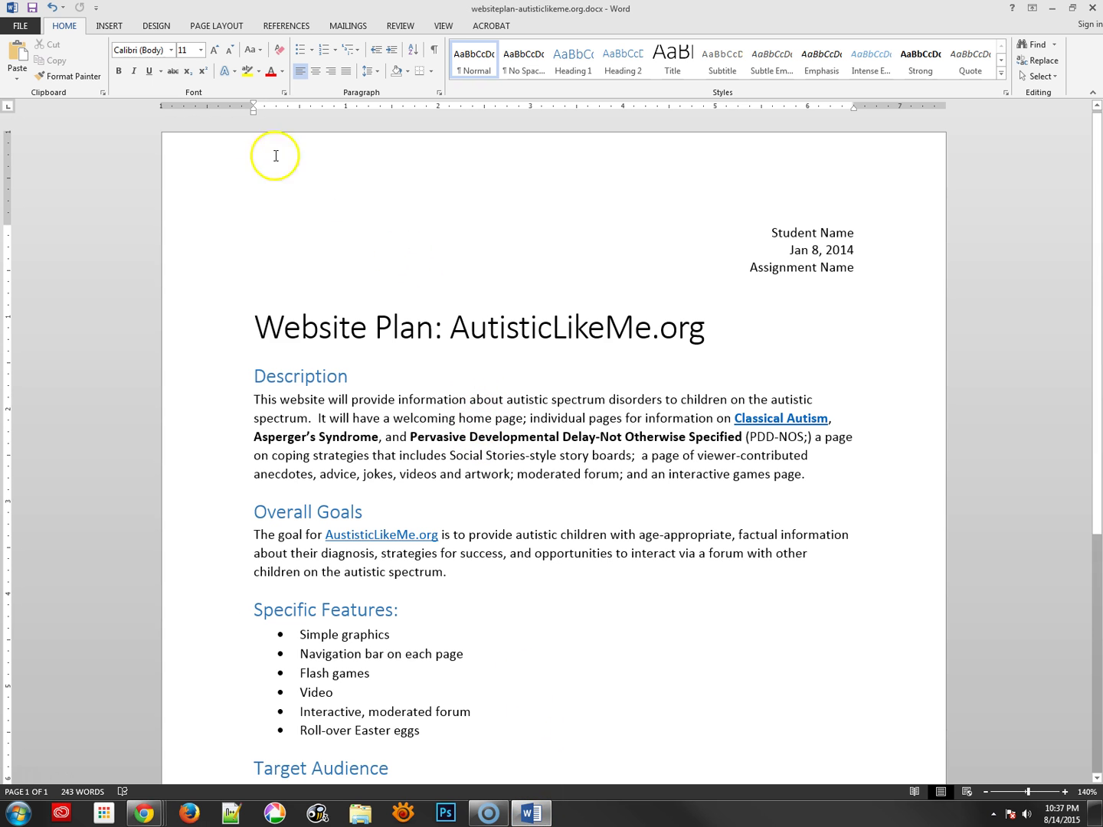
pyautogui.click(23, 27)
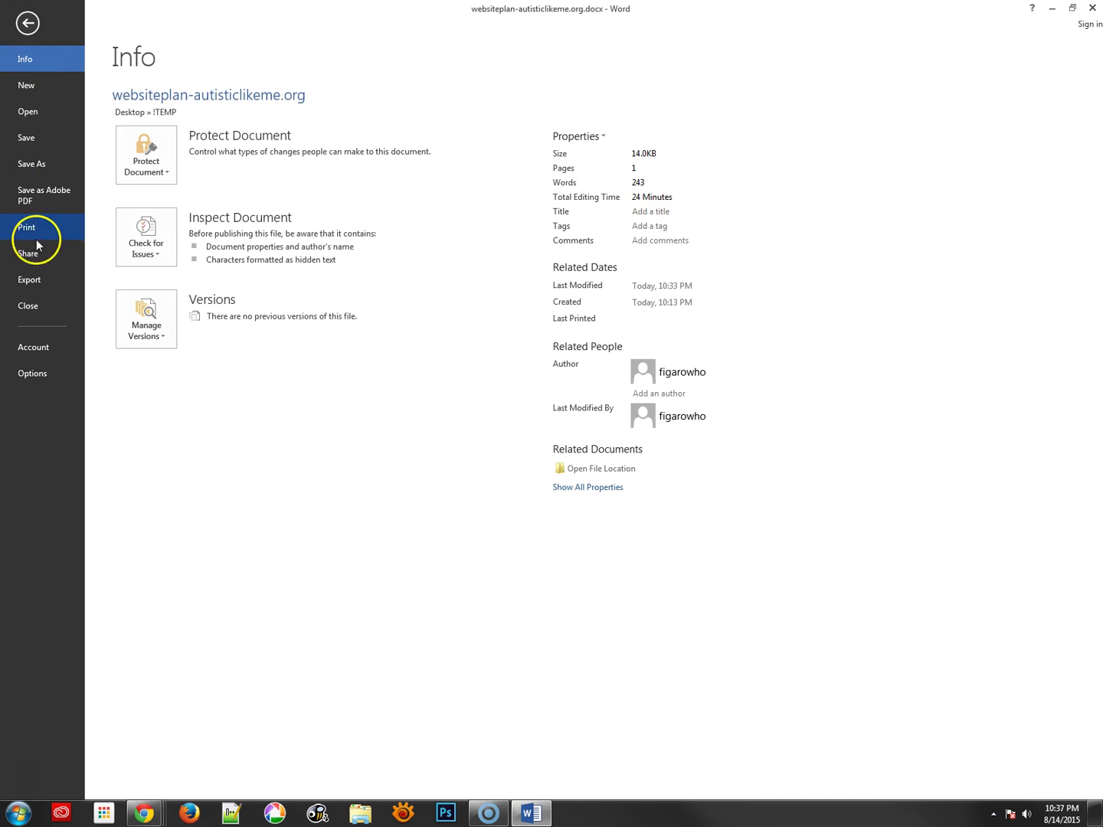
pyautogui.click(34, 279)
pyautogui.click(362, 114)
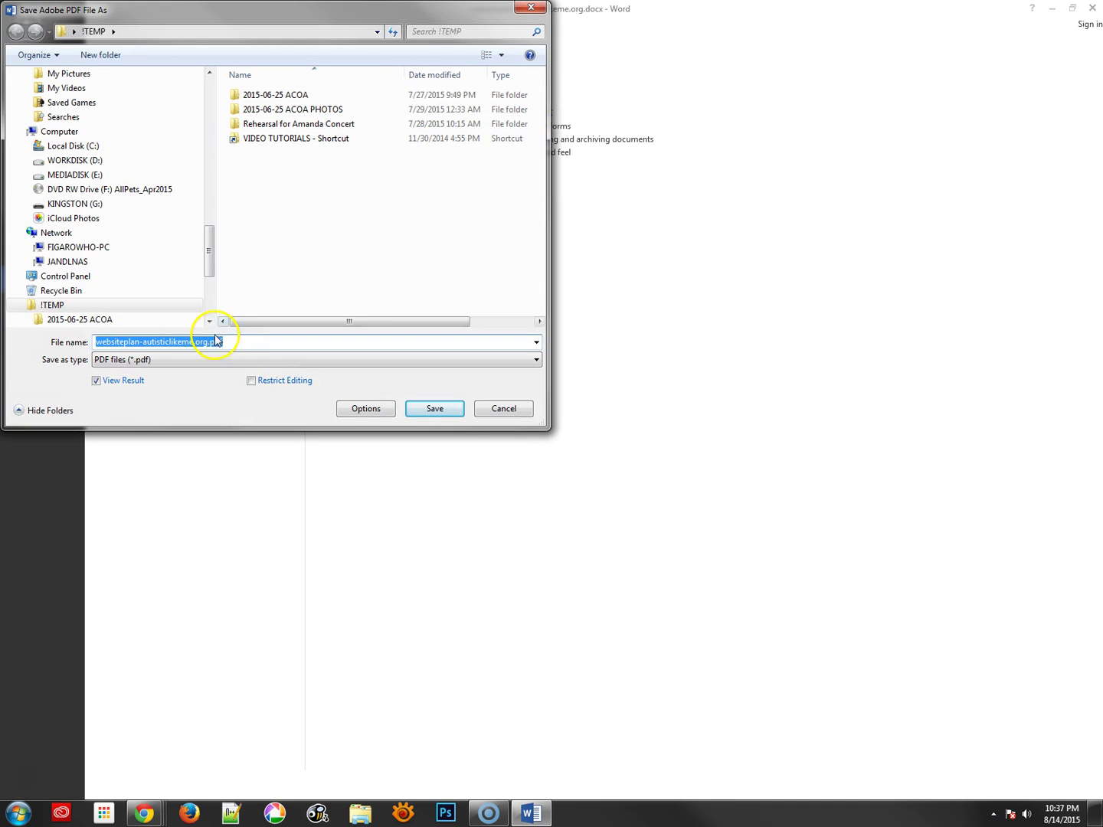
pyautogui.click(433, 411)
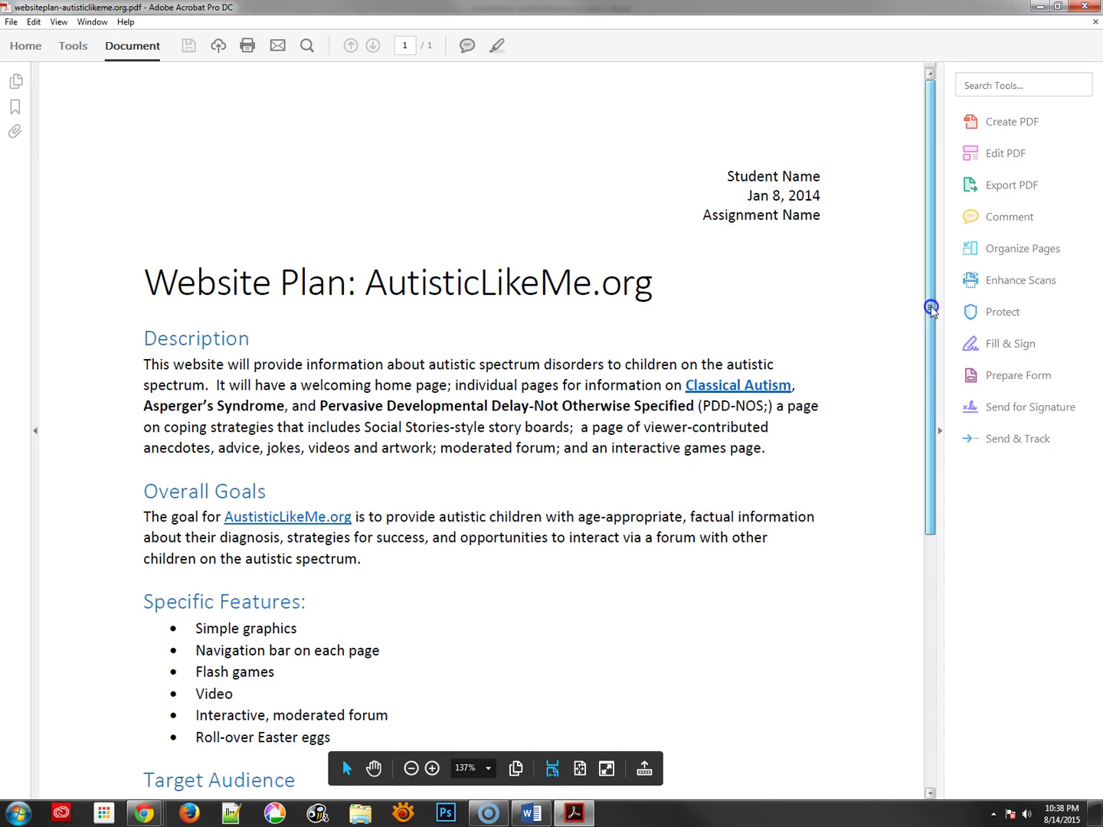
# Step: Scroll through the exported one-page PDF in Acrobat to review the plan
pyautogui.moveTo(930, 307); pyautogui.dragTo(931, 245)
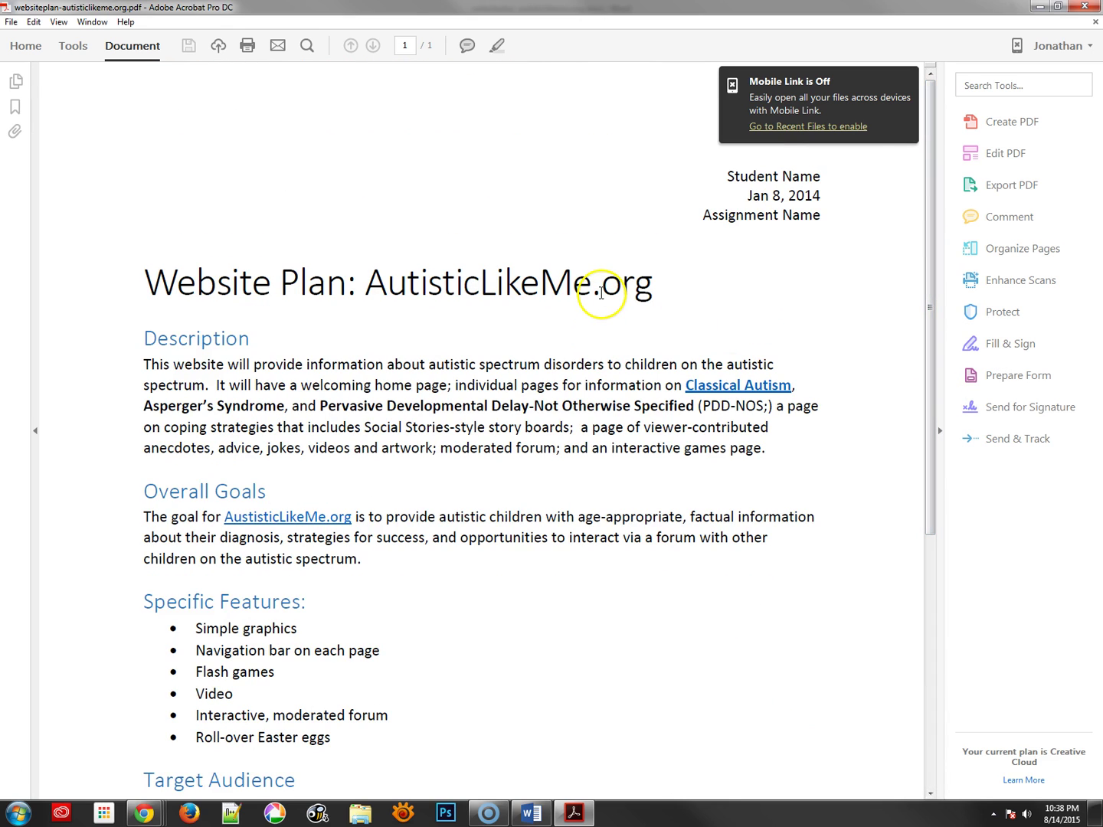
# Step: Close the PDF, return to Word and inspect the title line's style
pyautogui.click(1091, 7)
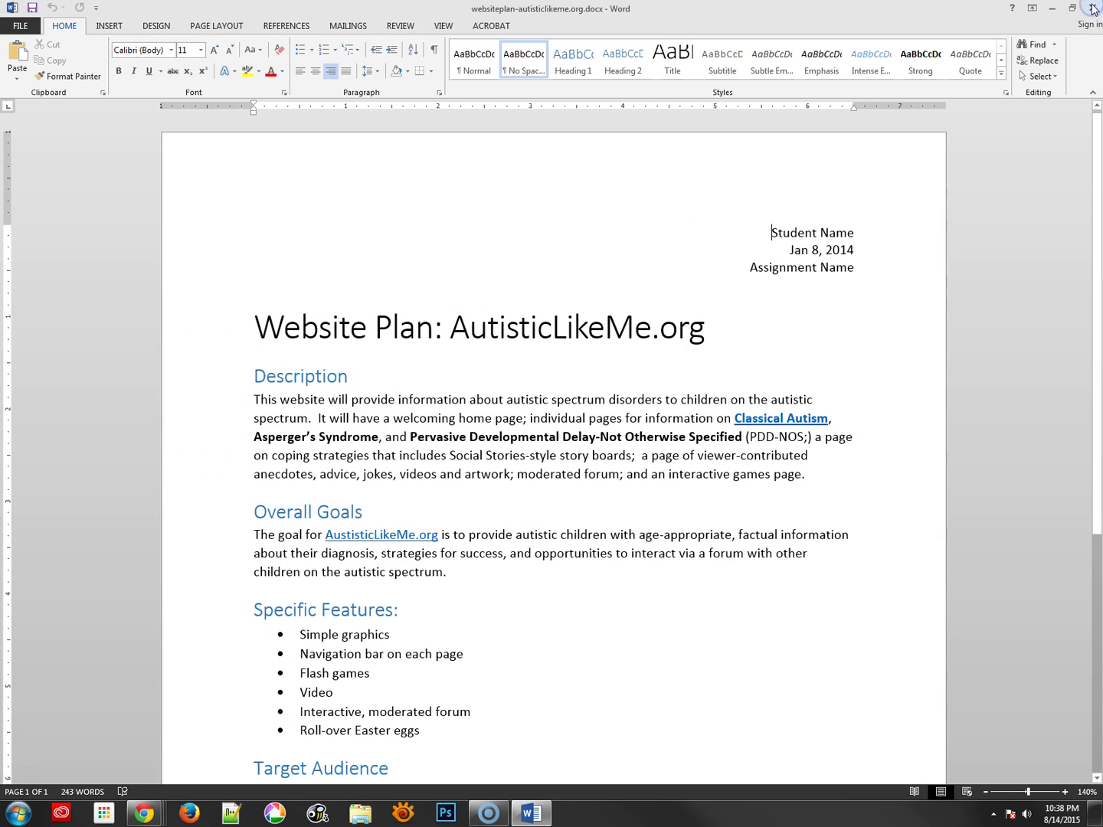
pyautogui.click(499, 328)
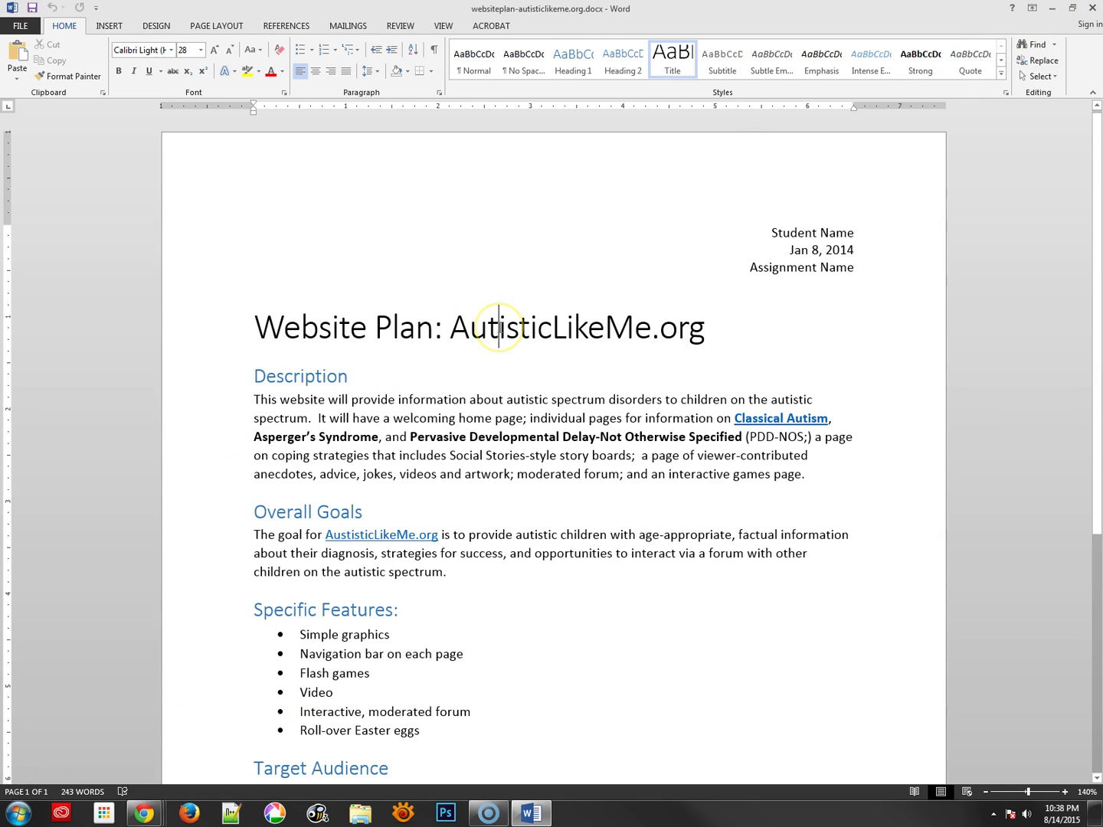
pyautogui.moveTo(722, 325); pyautogui.dragTo(193, 327)
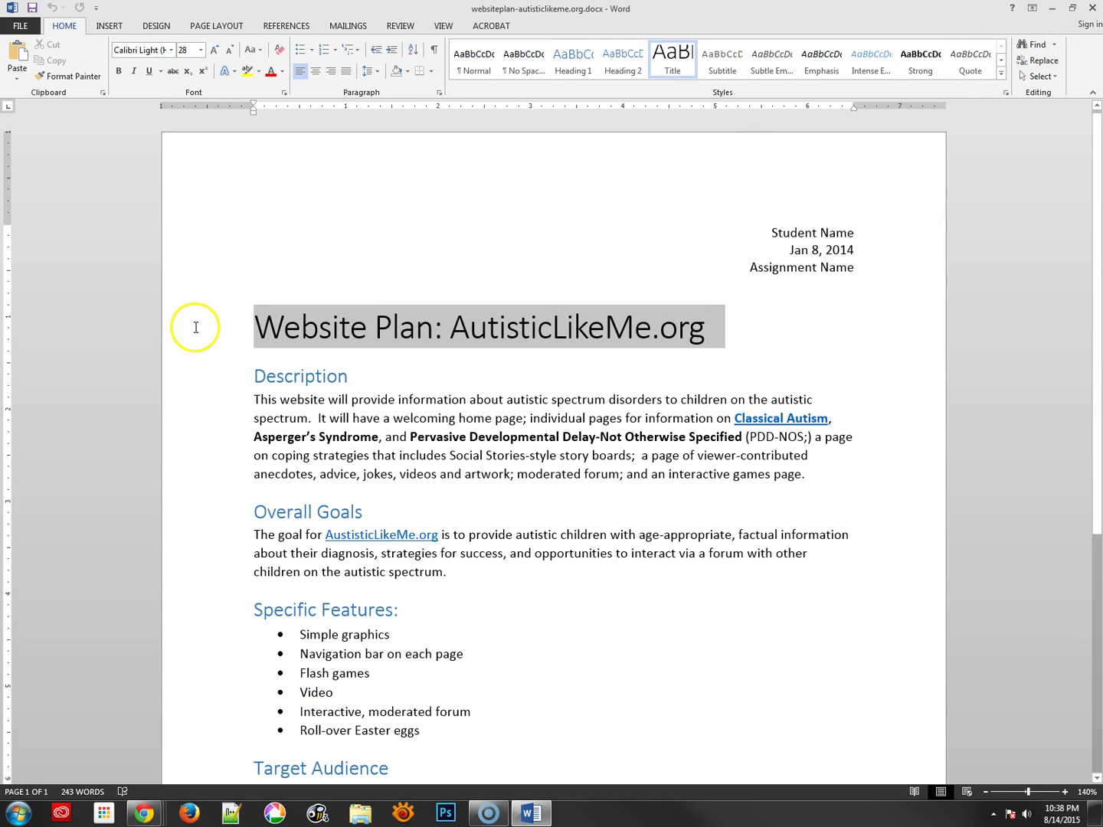
pyautogui.click(387, 435)
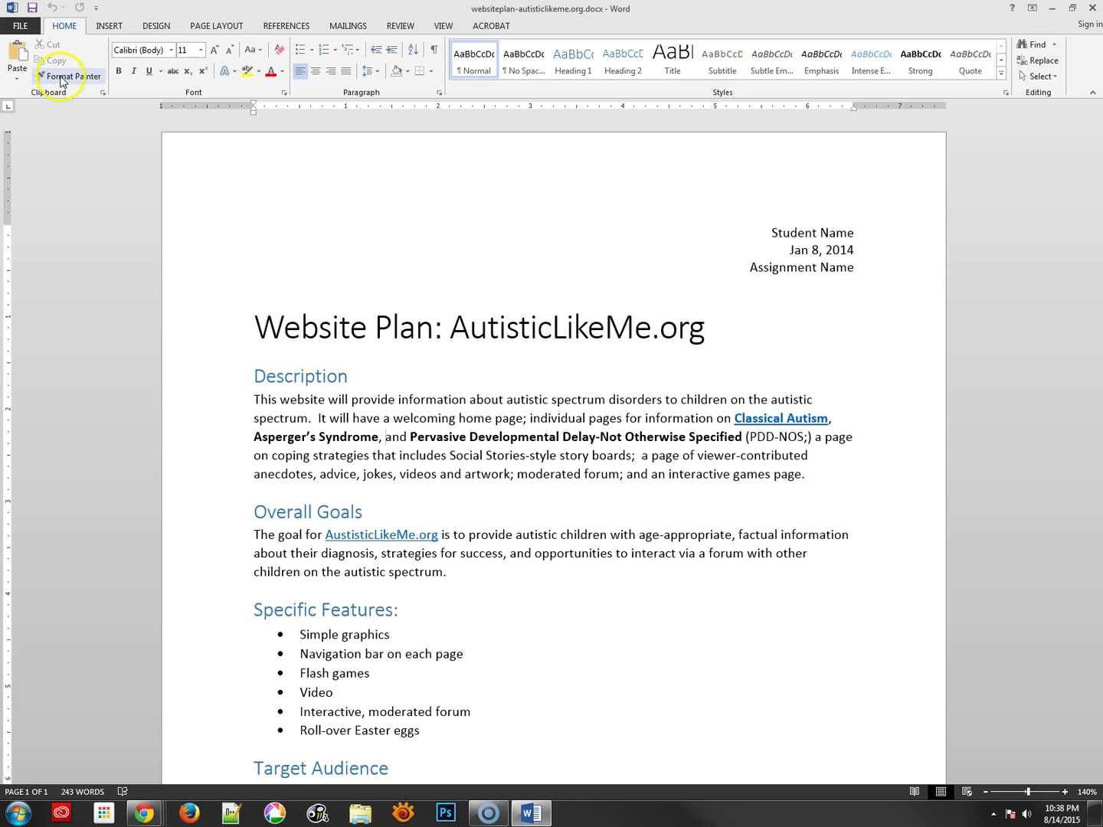
# Step: Try several document style sets from the Design tab
pyautogui.click(155, 24)
pyautogui.click(153, 66)
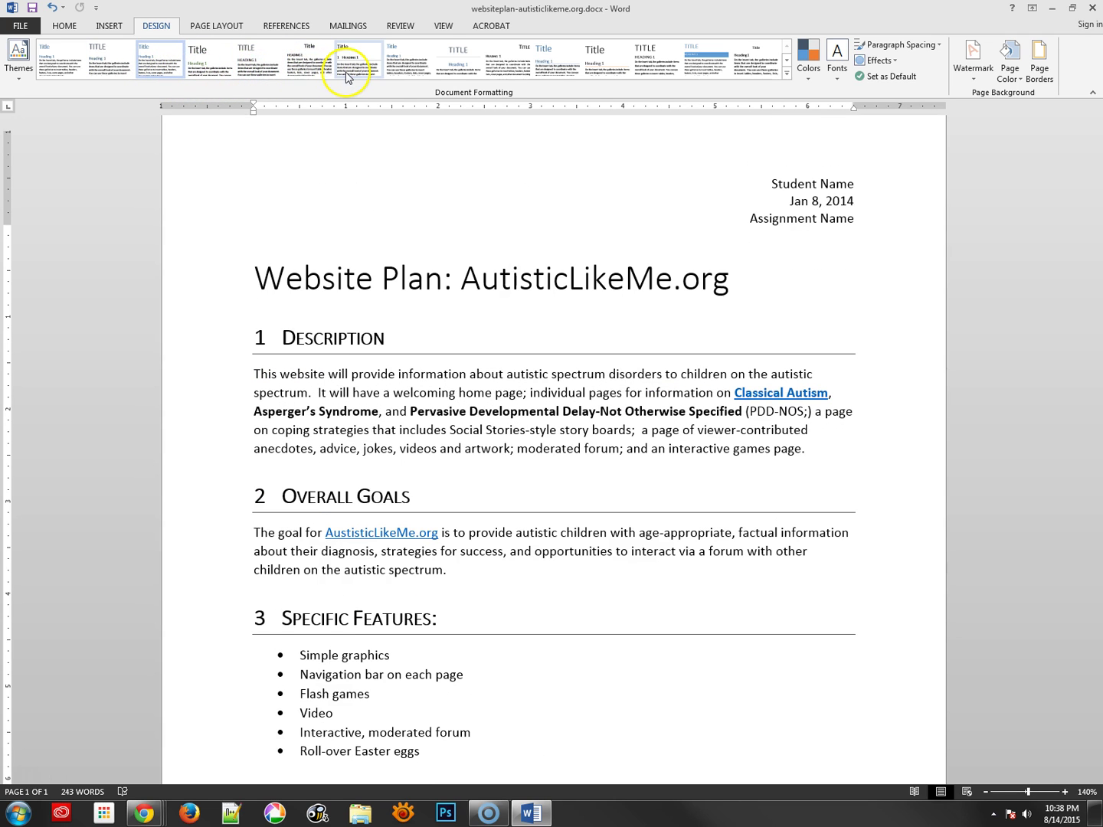
pyautogui.click(419, 74)
pyautogui.click(429, 300)
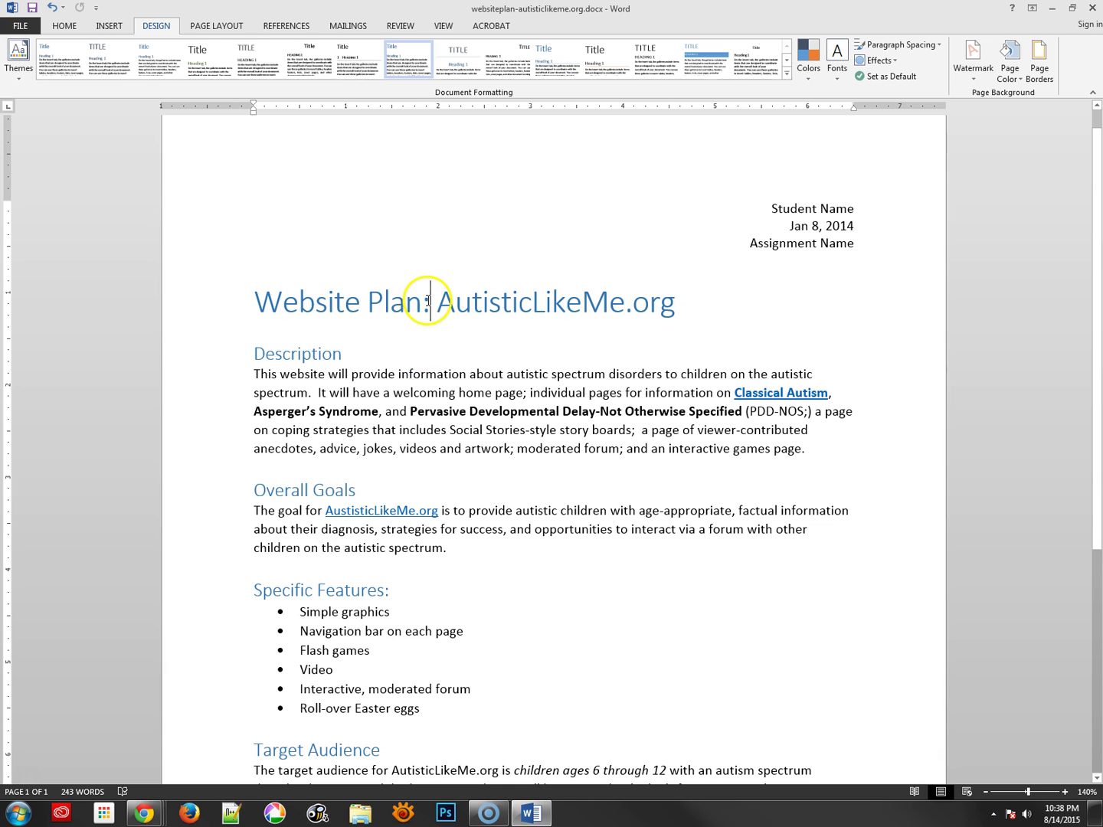
# Step: Color the title 'Website Plan: AutisticLikeMe.org' green
pyautogui.doubleClick(429, 300)
pyautogui.tripleClick(400, 307)
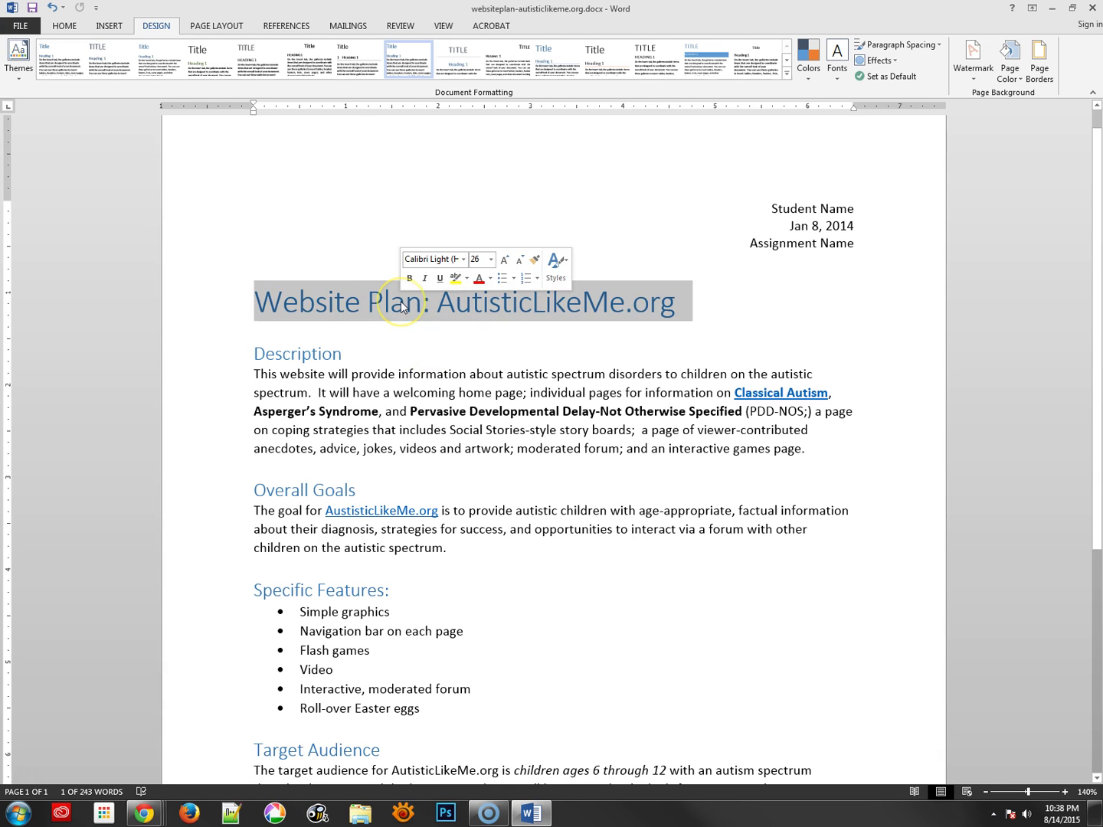
pyautogui.click(491, 280)
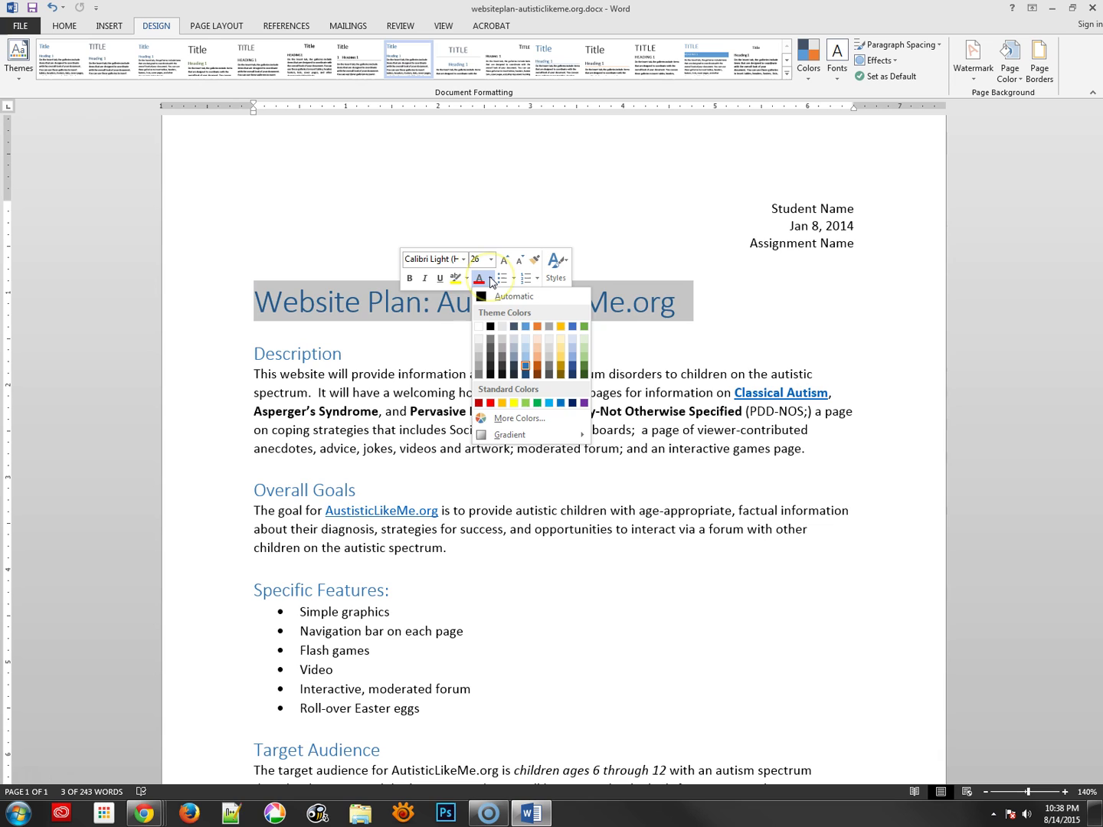
pyautogui.click(583, 366)
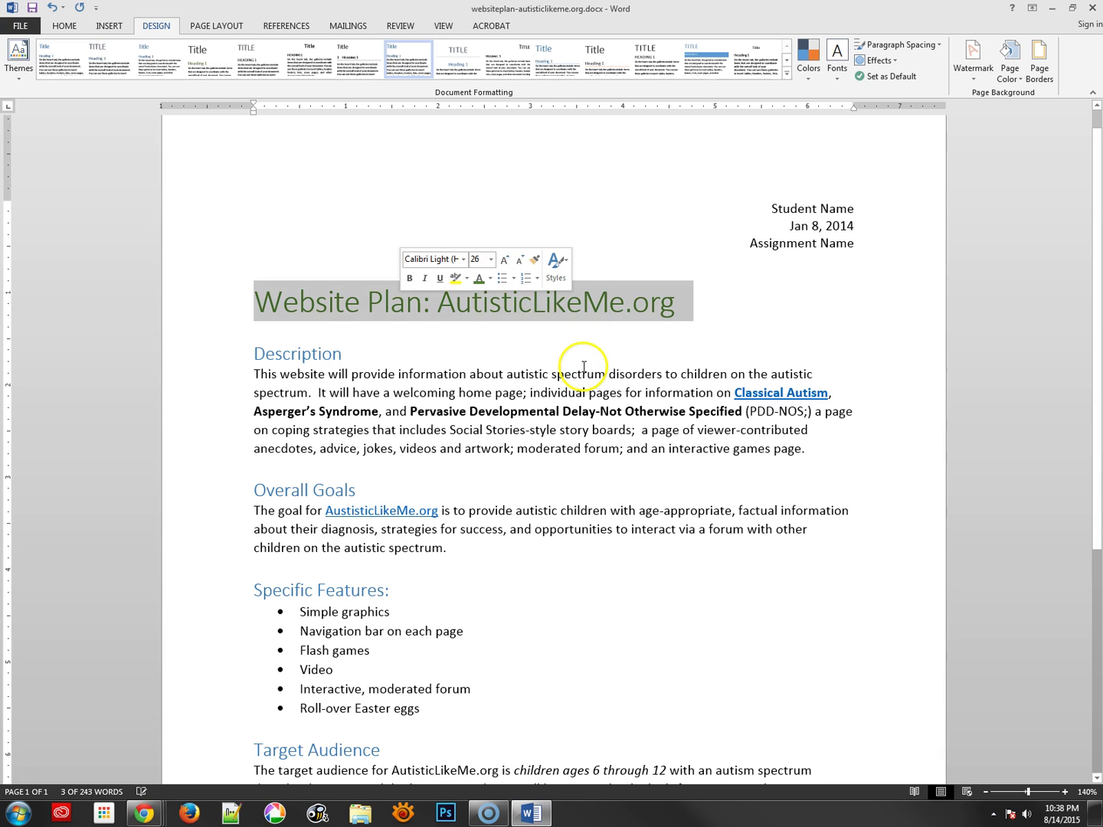
pyautogui.click(518, 306)
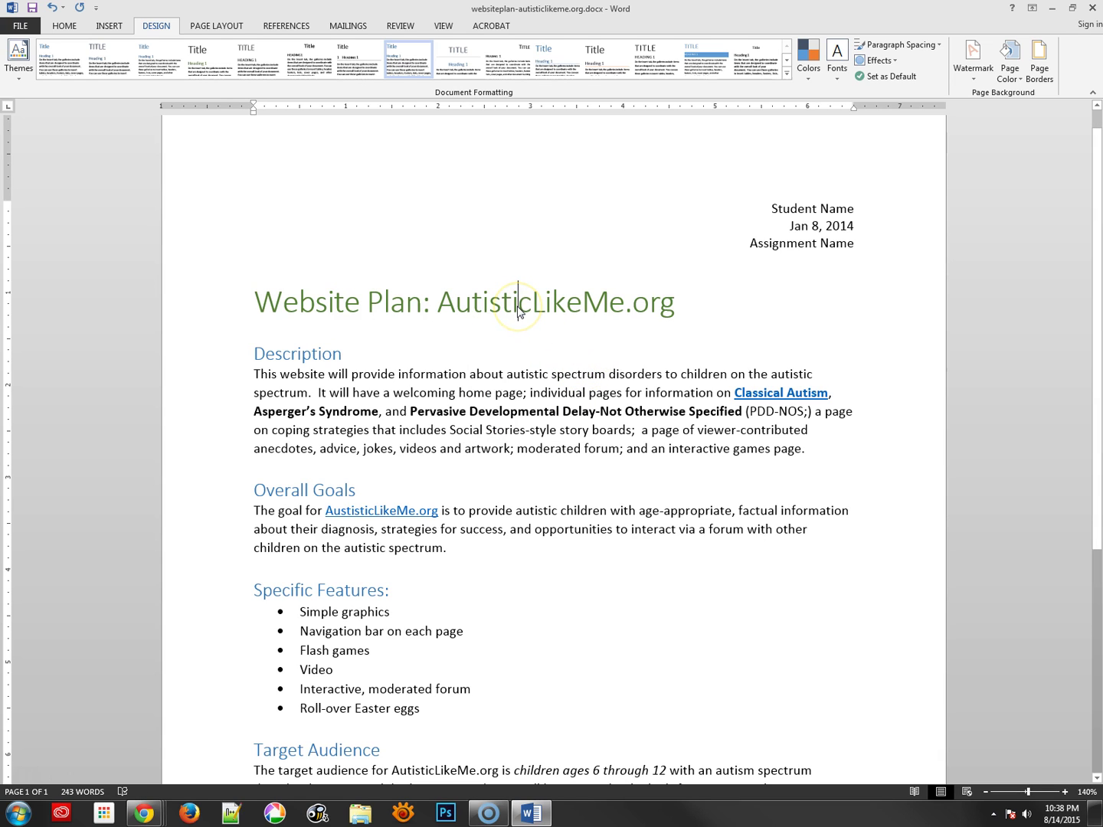
# Step: Open Modify for the Title style on the Home tab, then close it unchanged
pyautogui.click(60, 28)
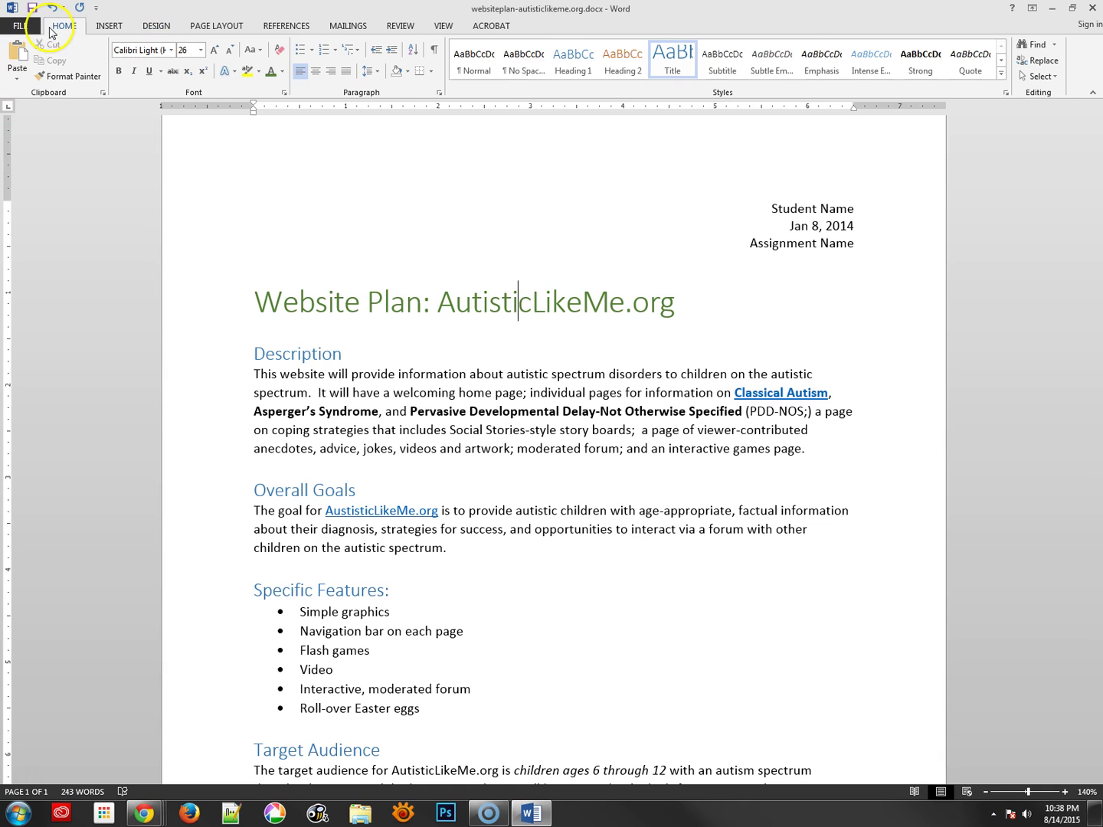
pyautogui.rightClick(692, 73)
pyautogui.click(719, 96)
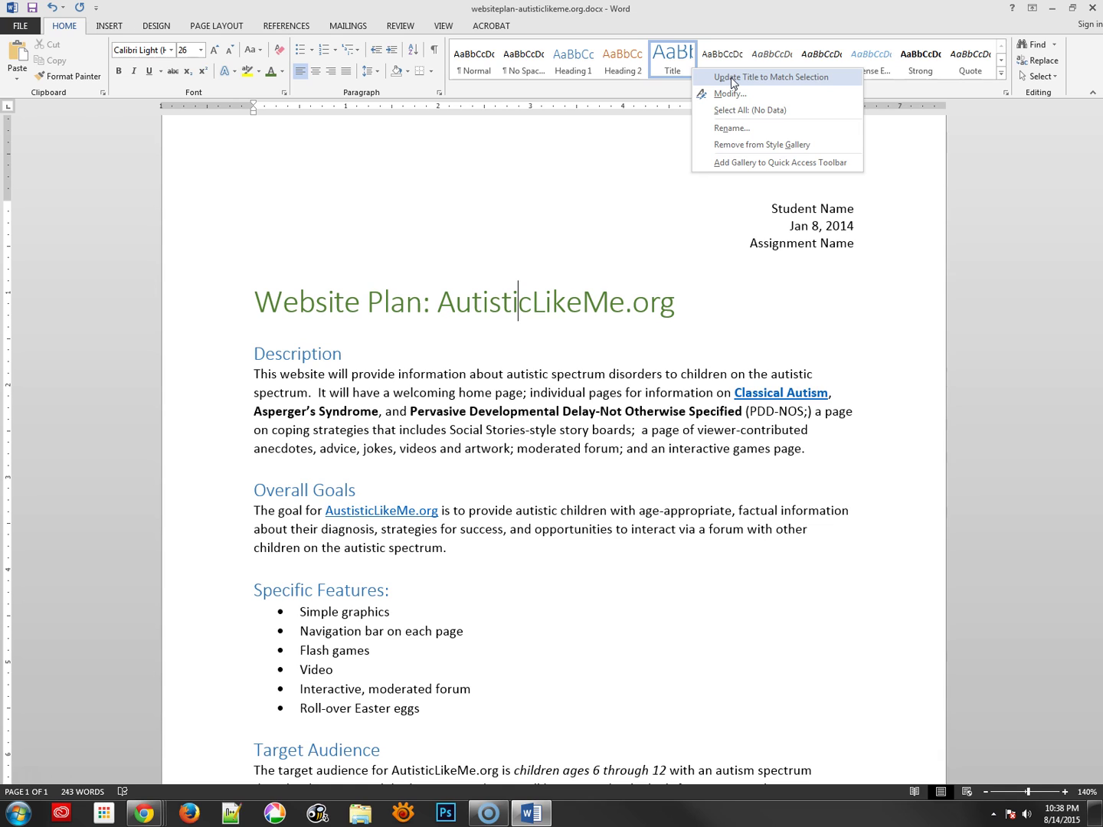
pyautogui.click(517, 218)
# Step: Back in the Google Docs plan, reapply Heading 1 to the Description heading
pyautogui.click(148, 810)
pyautogui.click(394, 747)
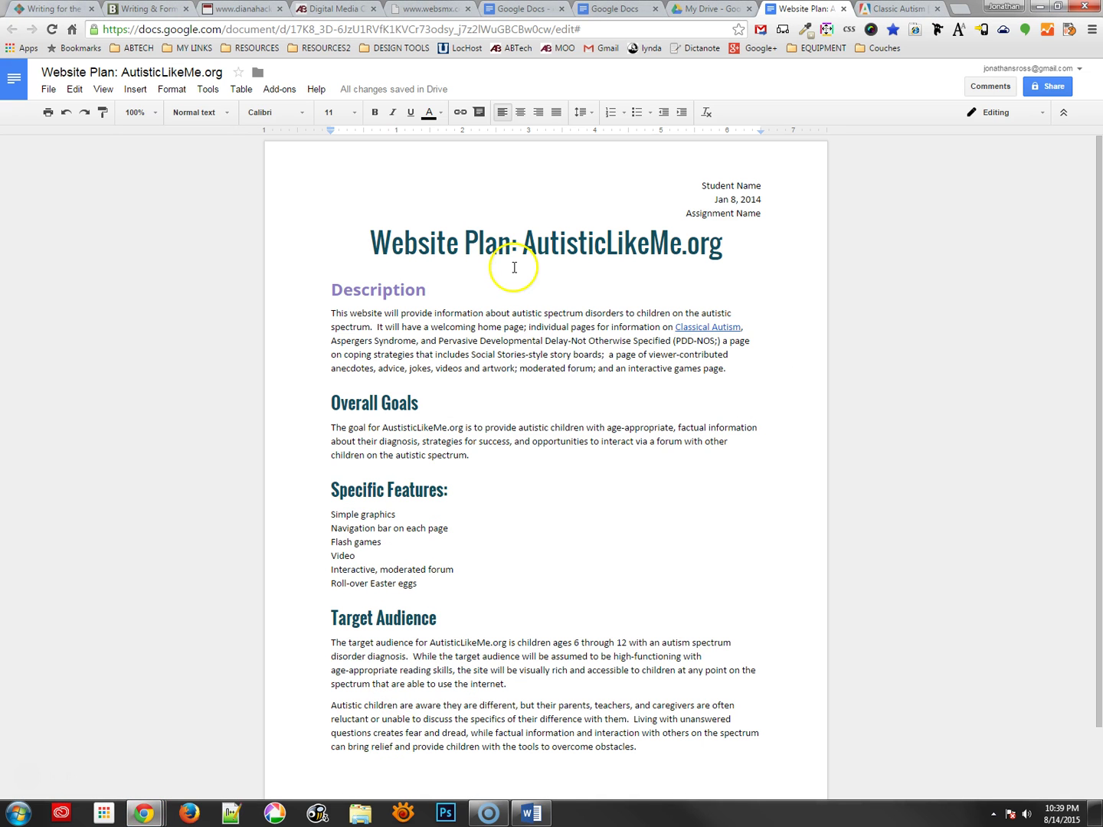
pyautogui.click(370, 288)
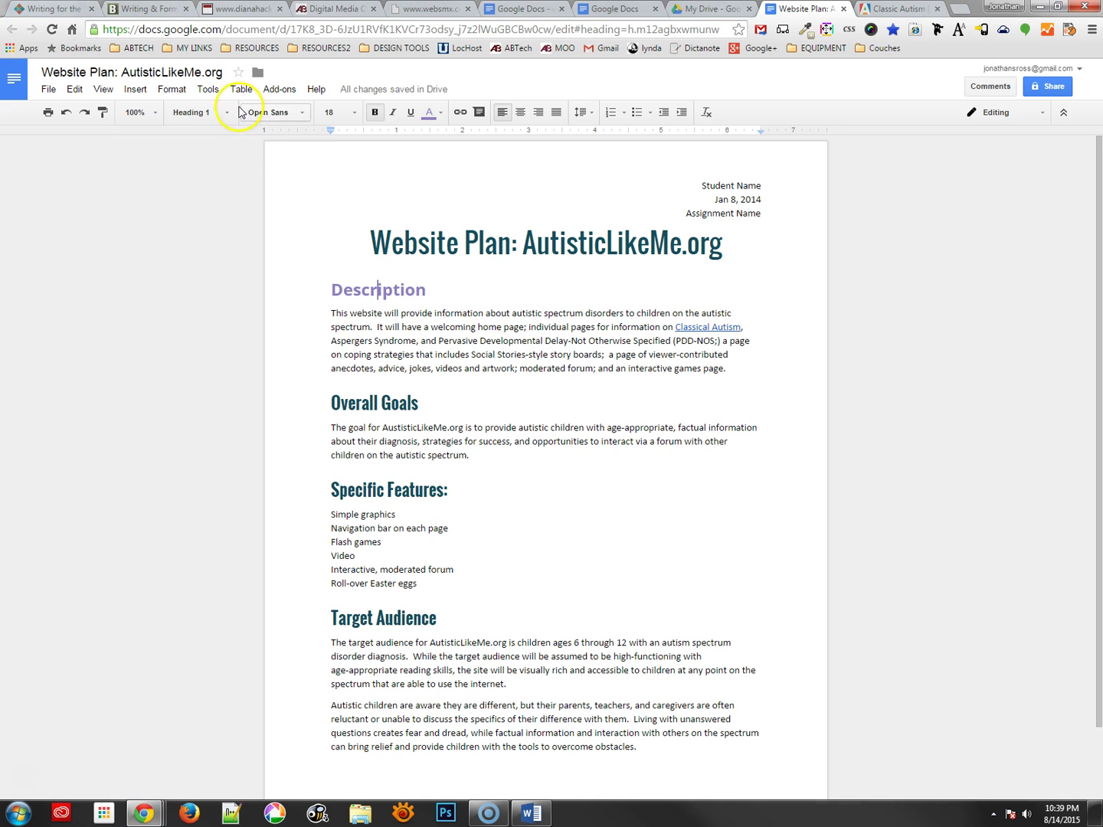
pyautogui.click(200, 113)
pyautogui.click(204, 257)
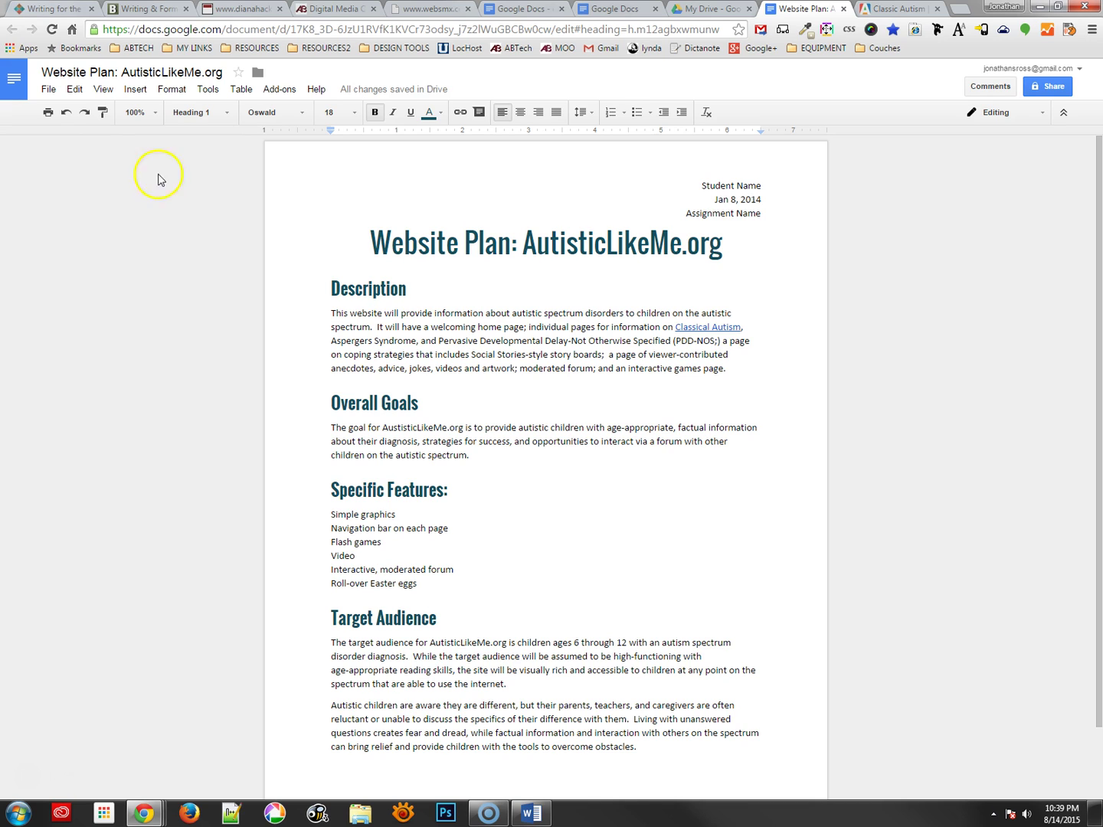
# Step: Start downloading the plan as a PDF, then cancel the save
pyautogui.click(52, 91)
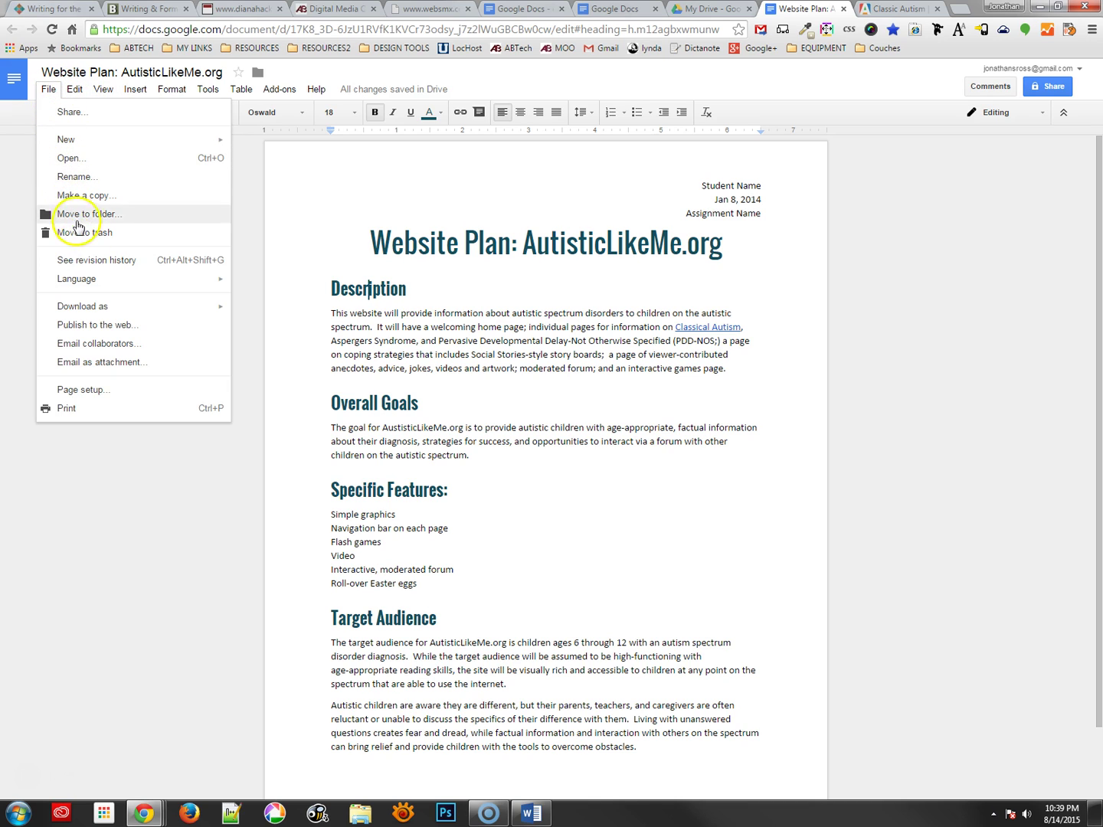
pyautogui.moveTo(96, 307)
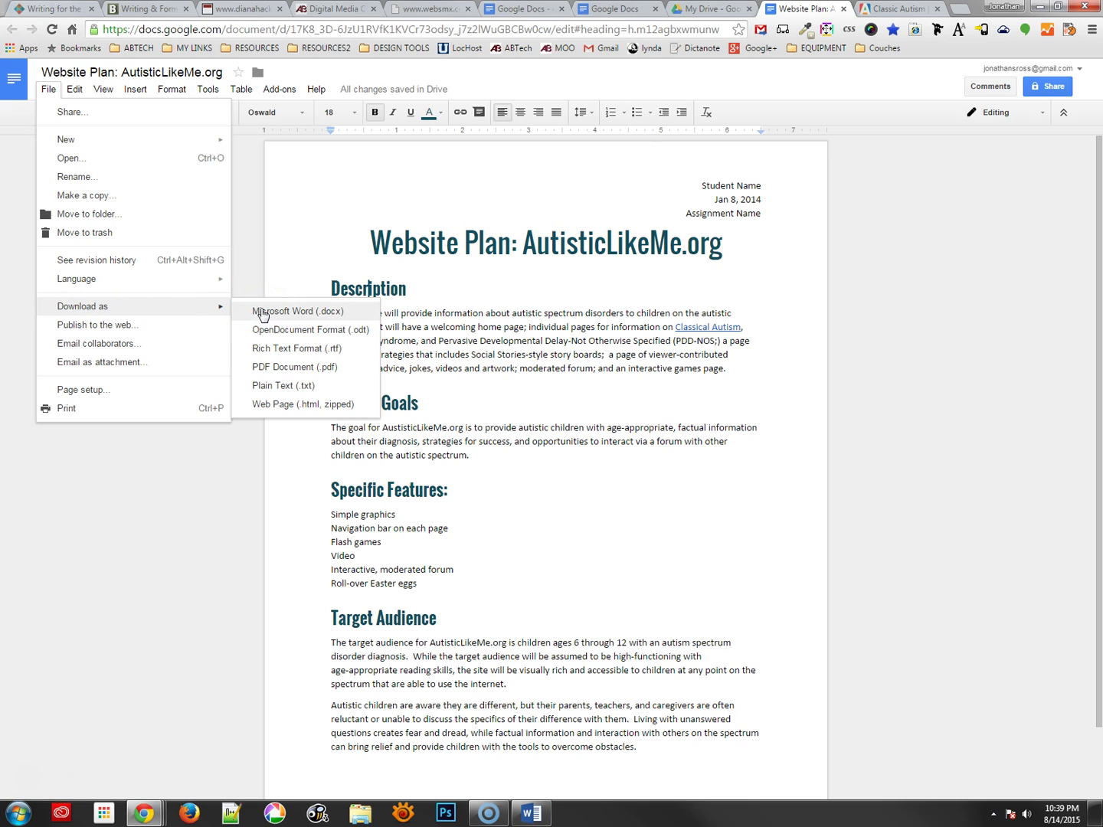
pyautogui.click(290, 370)
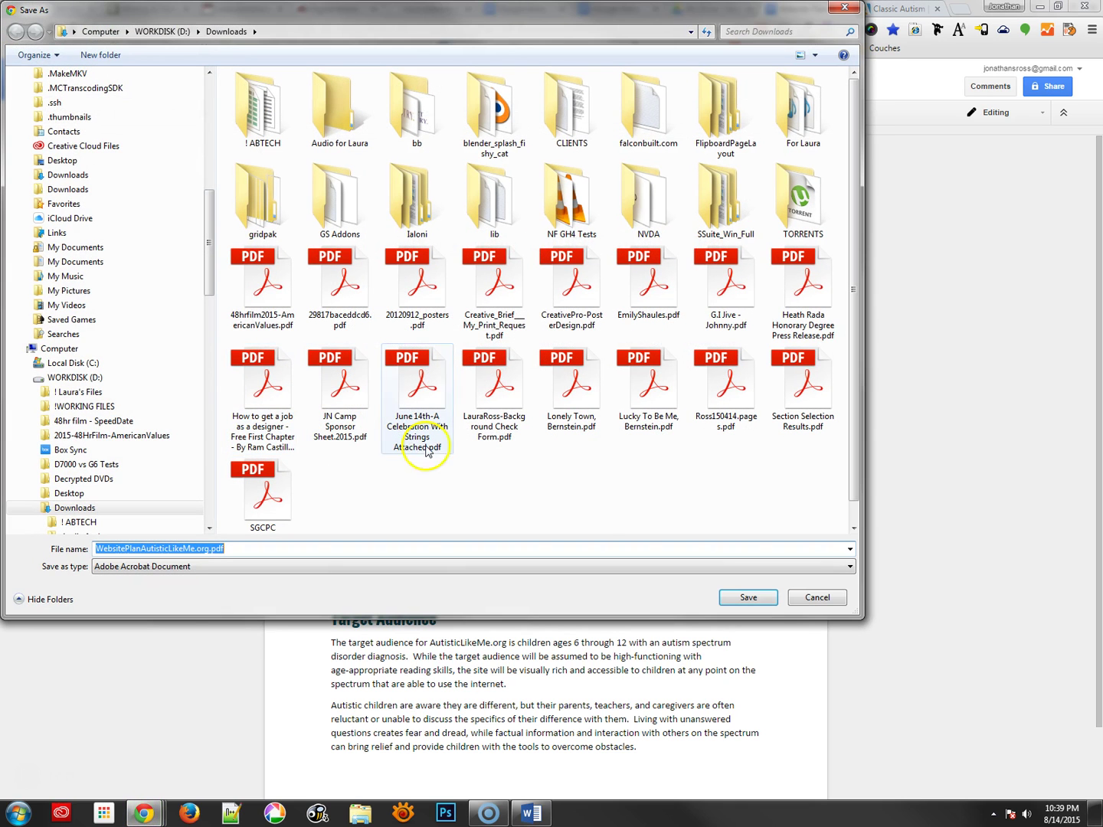
pyautogui.click(820, 597)
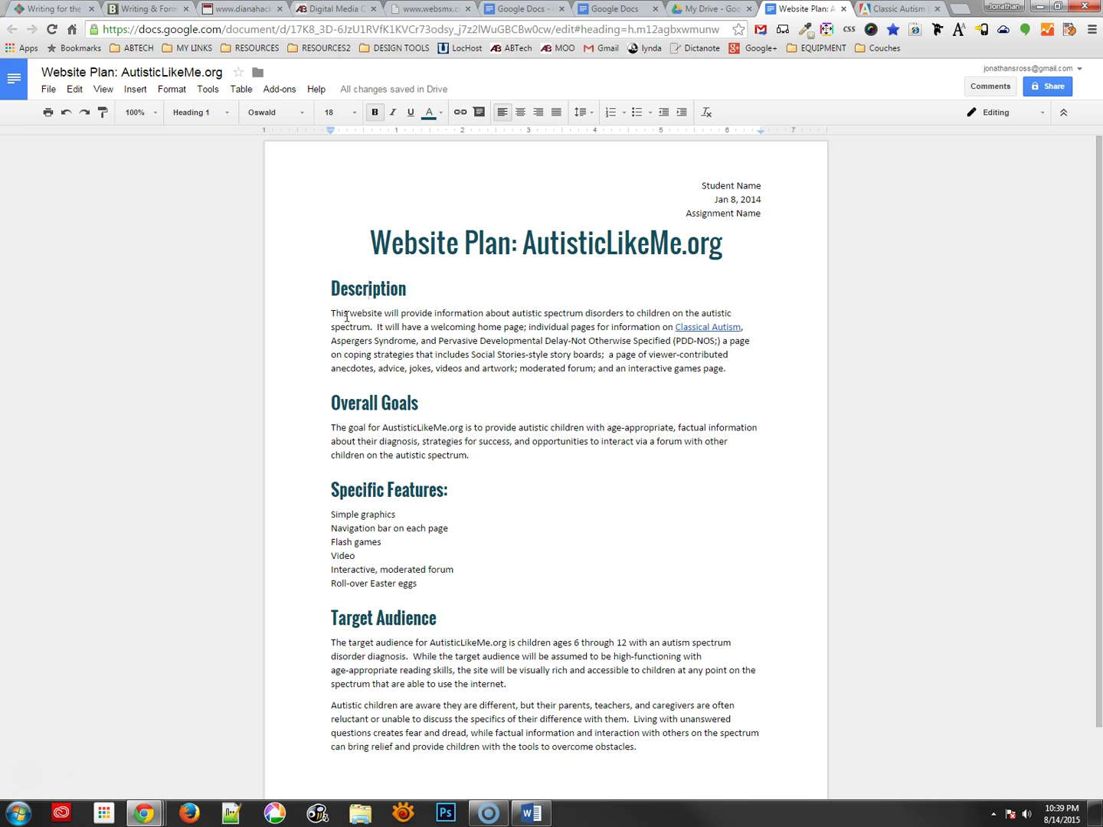
# Step: Switch with Ctrl+1 to the usability.gov Writing for the Web tab
pyautogui.hotkey('ctrl', '1')
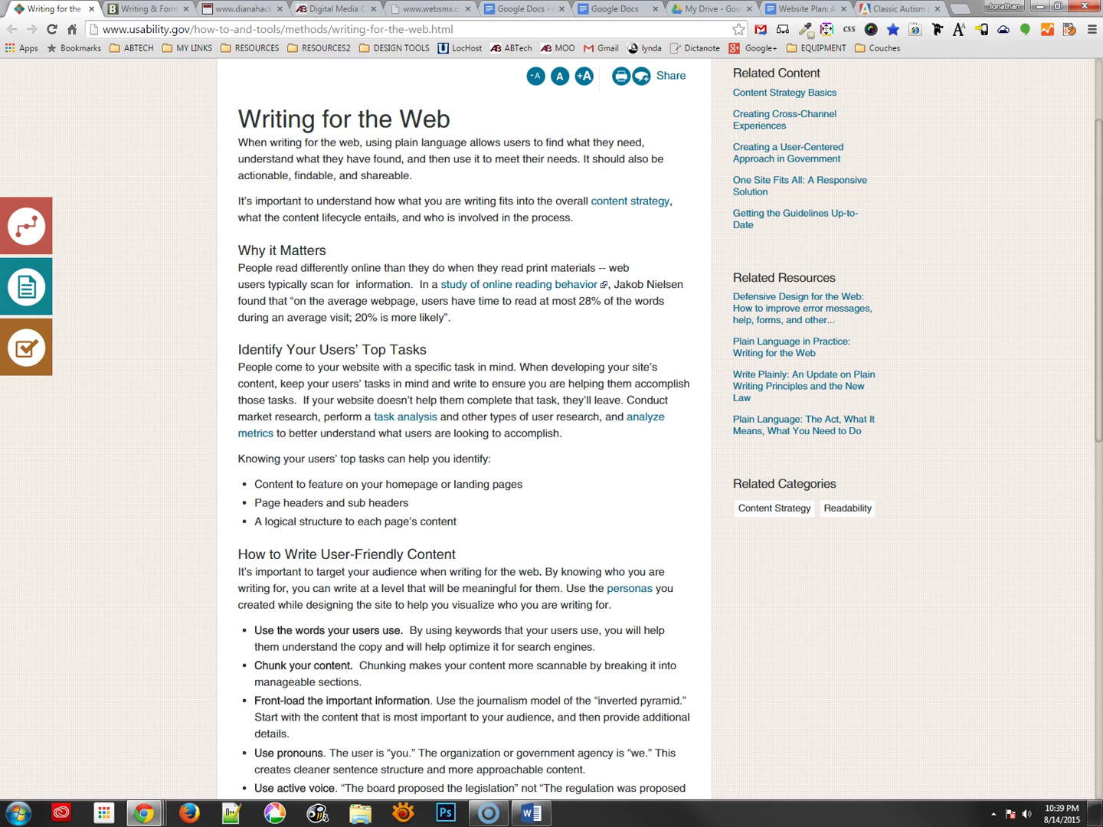